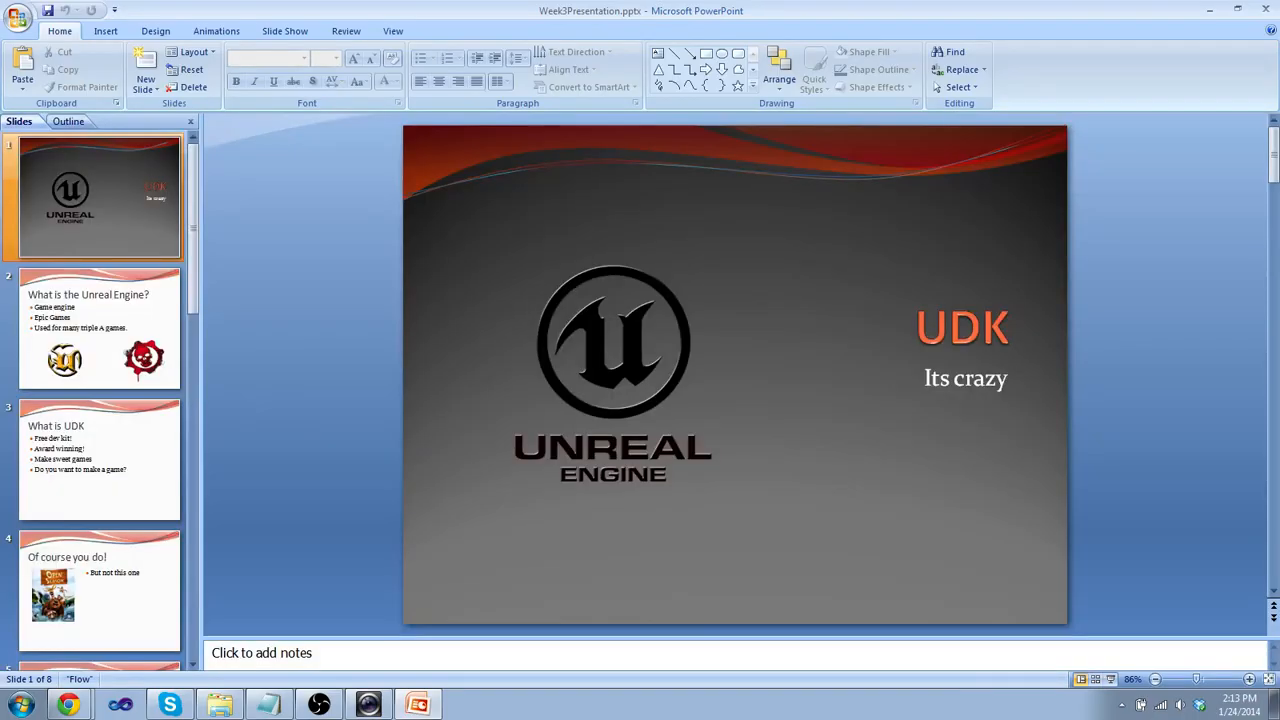
Minimize PowerPoint, bring the UDKGame Explorer window forward and peek into its Content folder.
left_click(1209, 9)
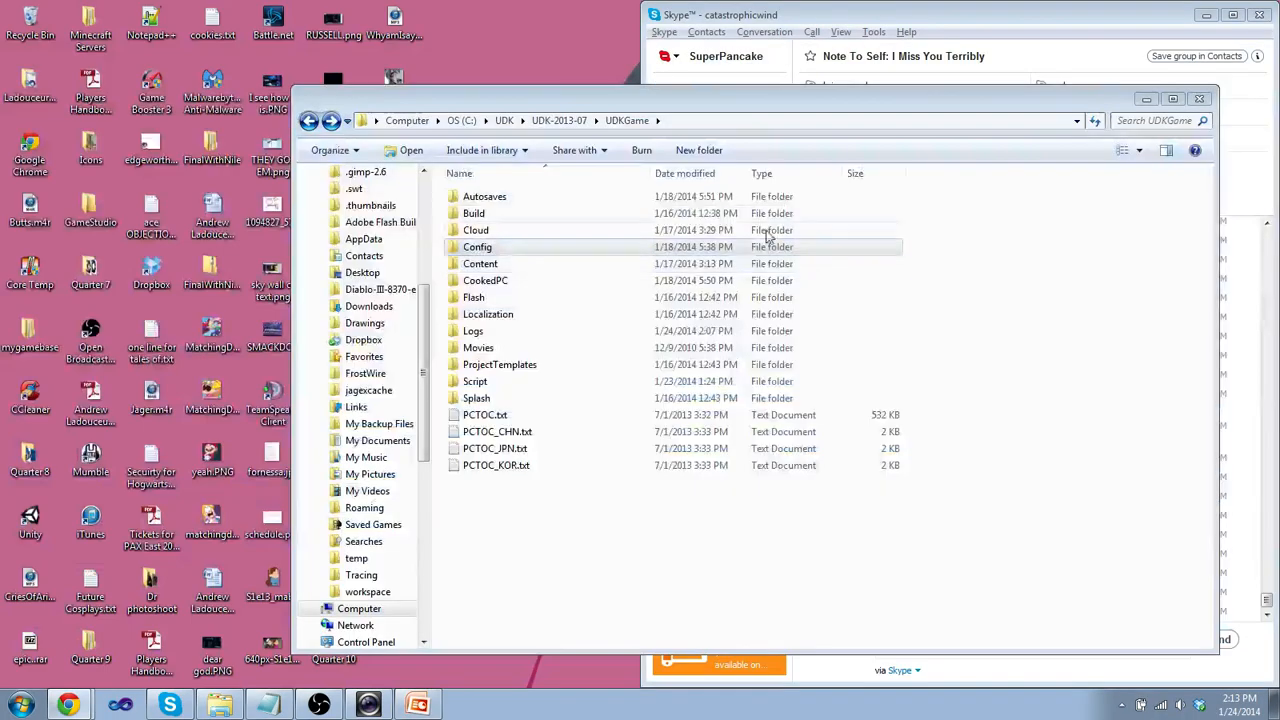
left_click_drag(640, 98, 637, 85)
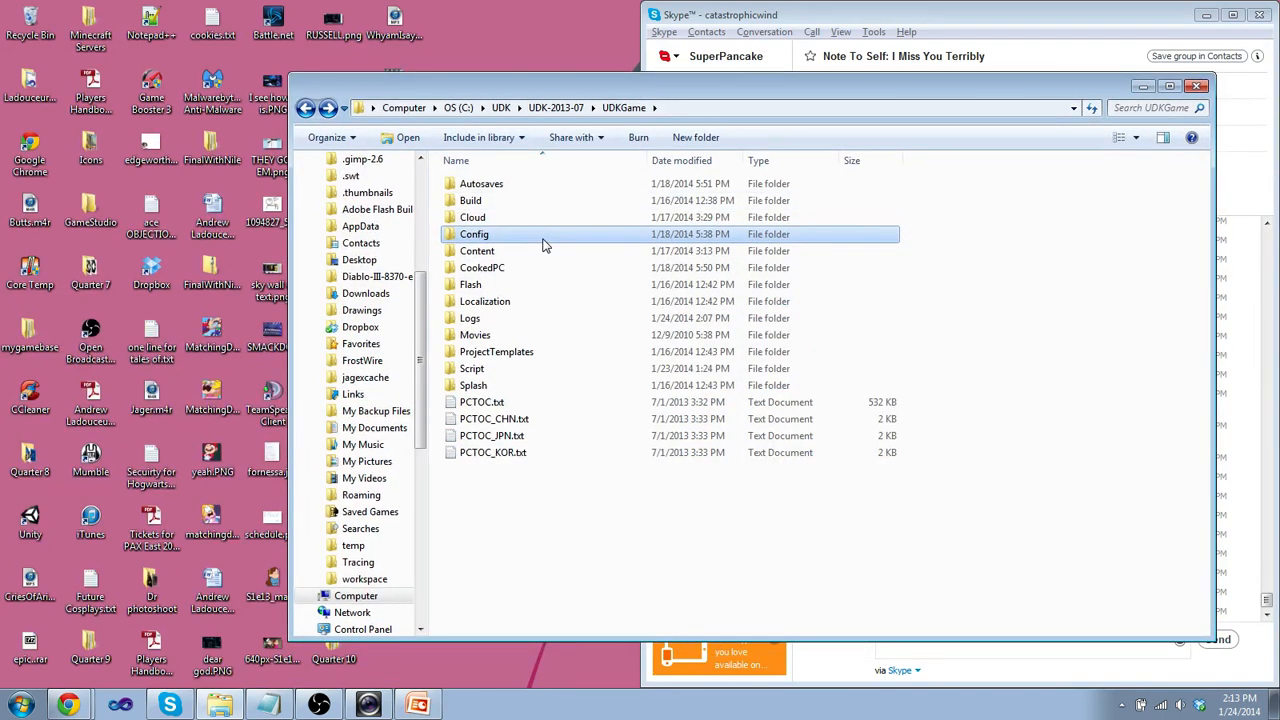
mouse_move(380, 290)
double_click(480, 252)
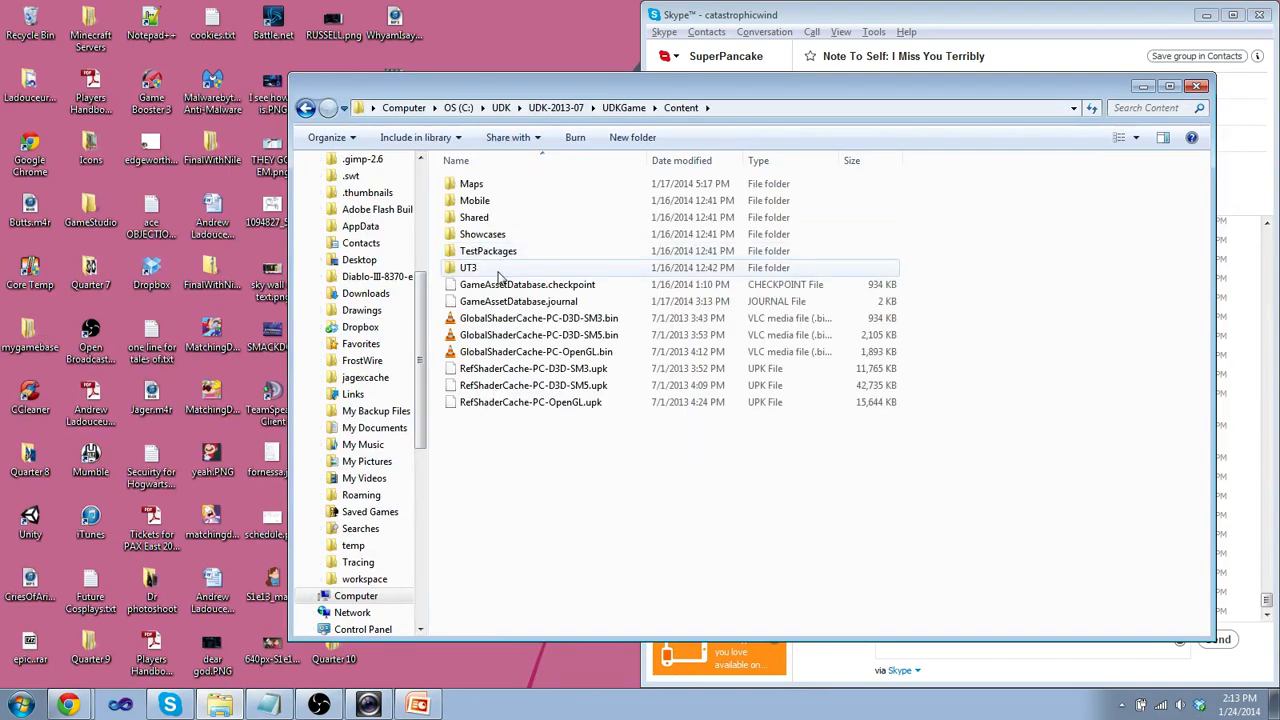
key("BackSpace")
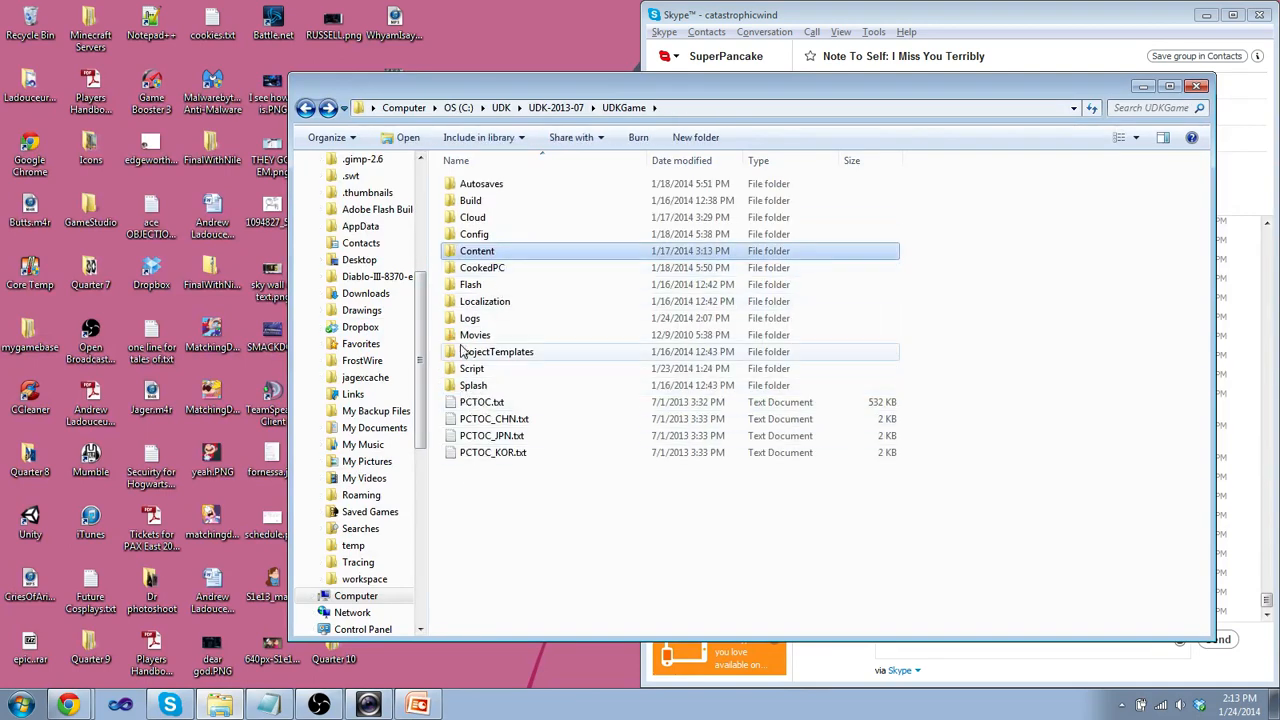
left_click(556, 107)
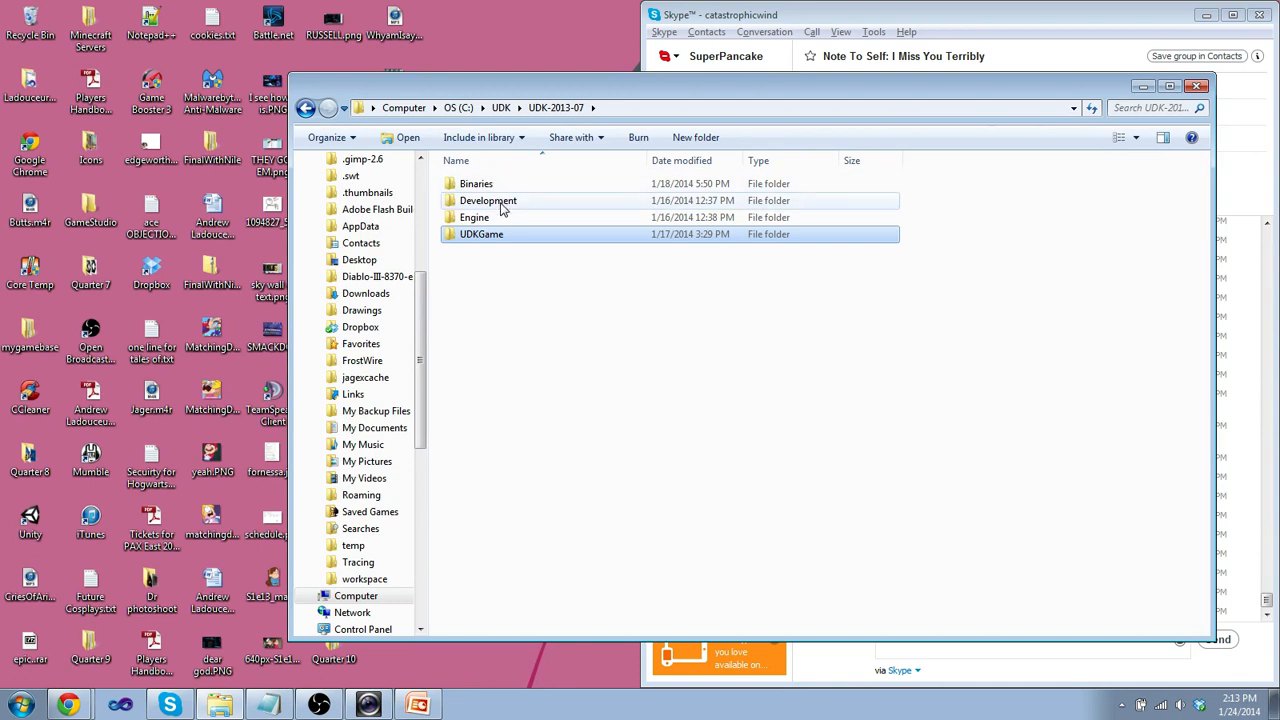
double_click(502, 237)
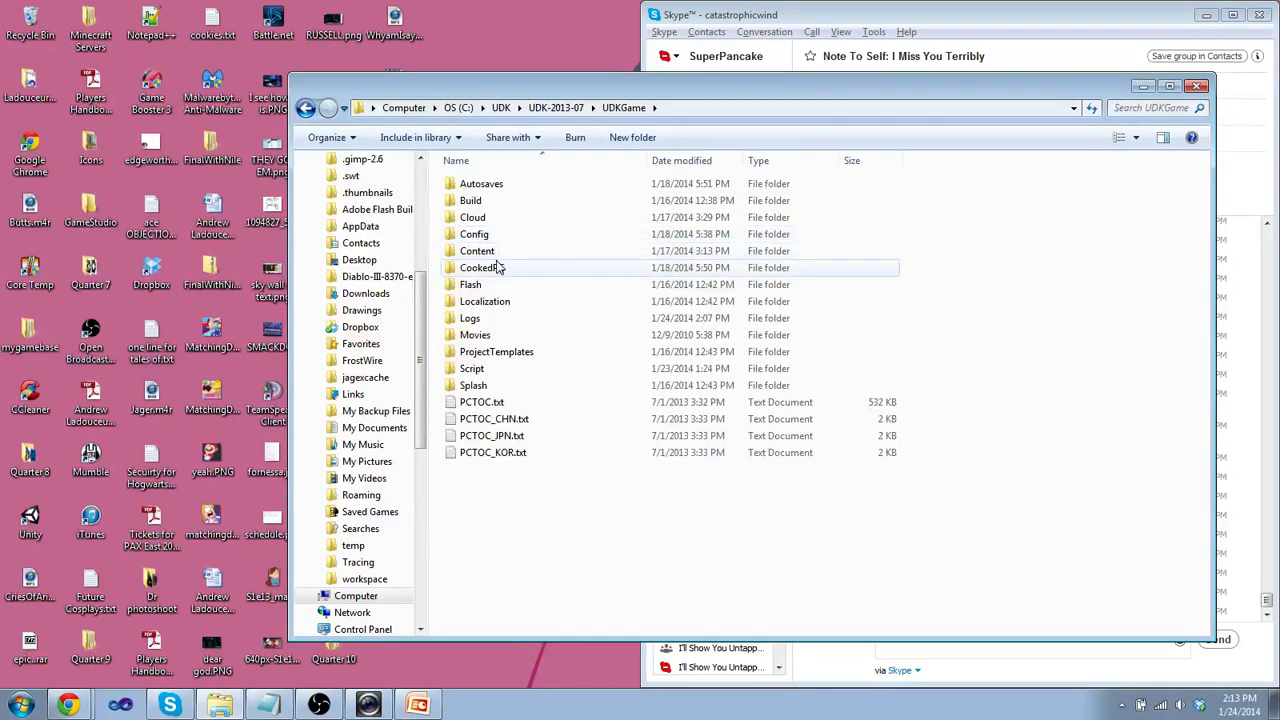
key("BackSpace")
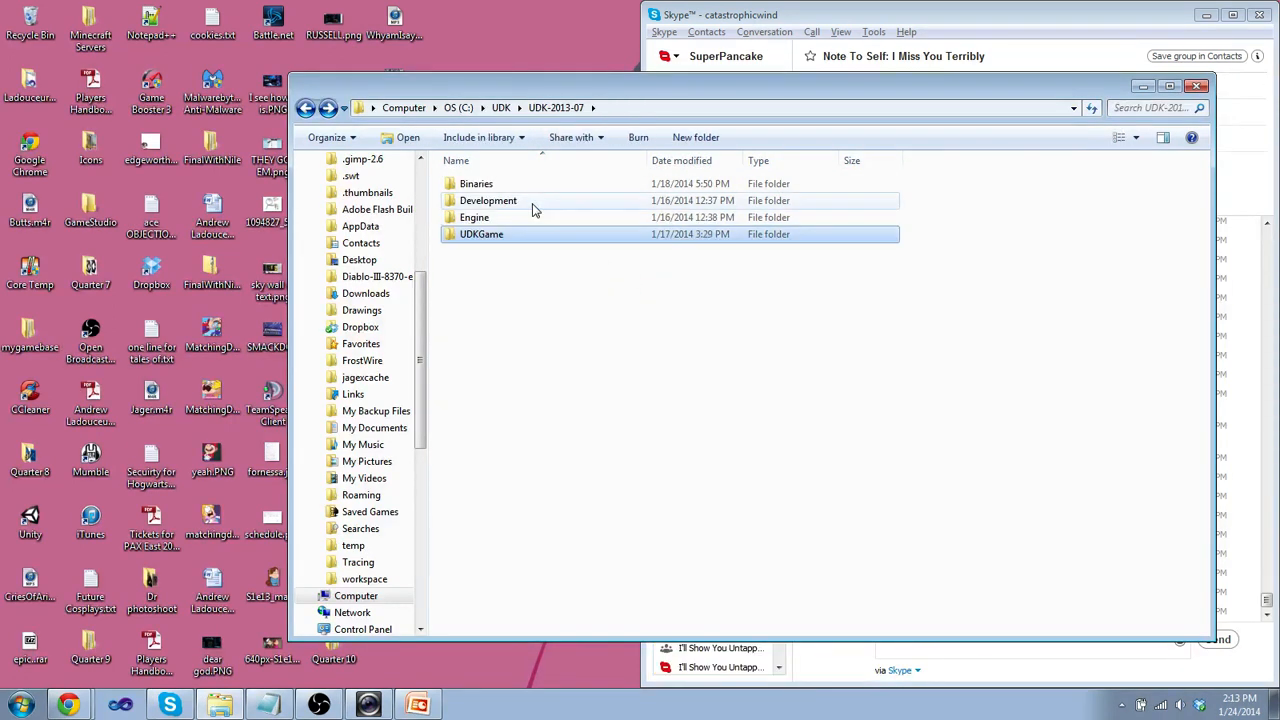
Browse into Development > Src, then back out to the top-level UDK folder.
double_click(531, 203)
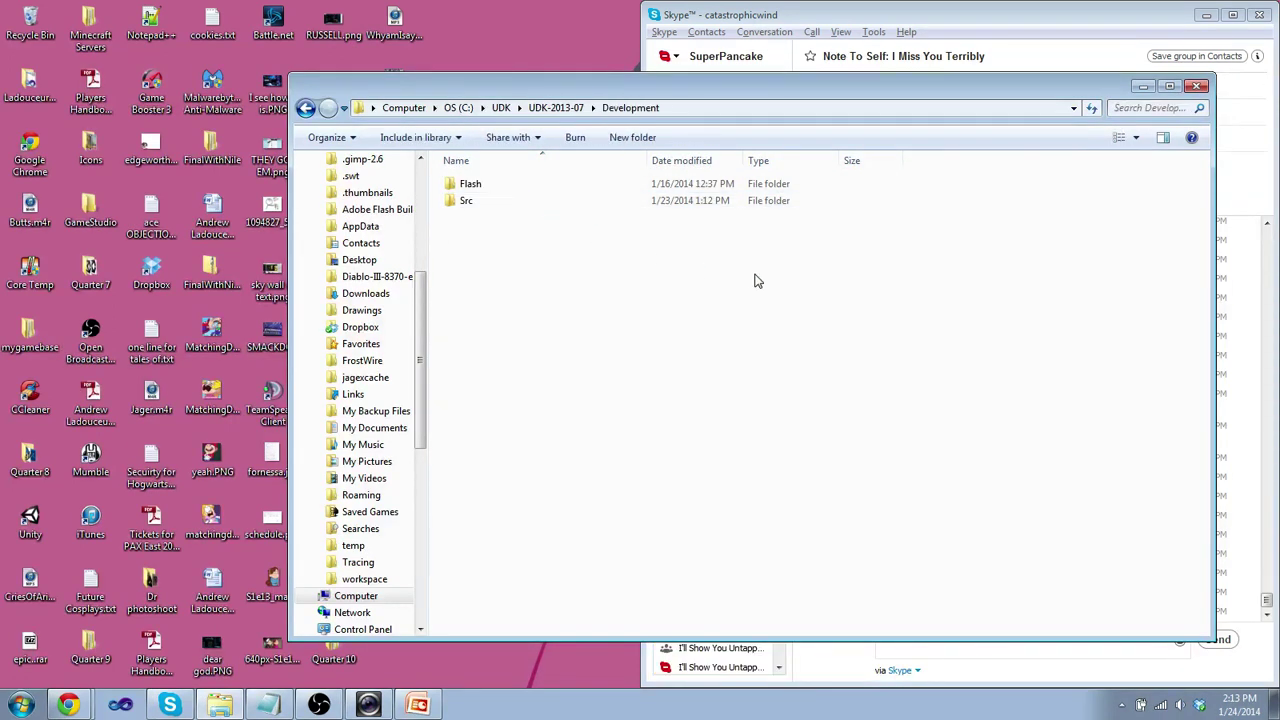
double_click(478, 205)
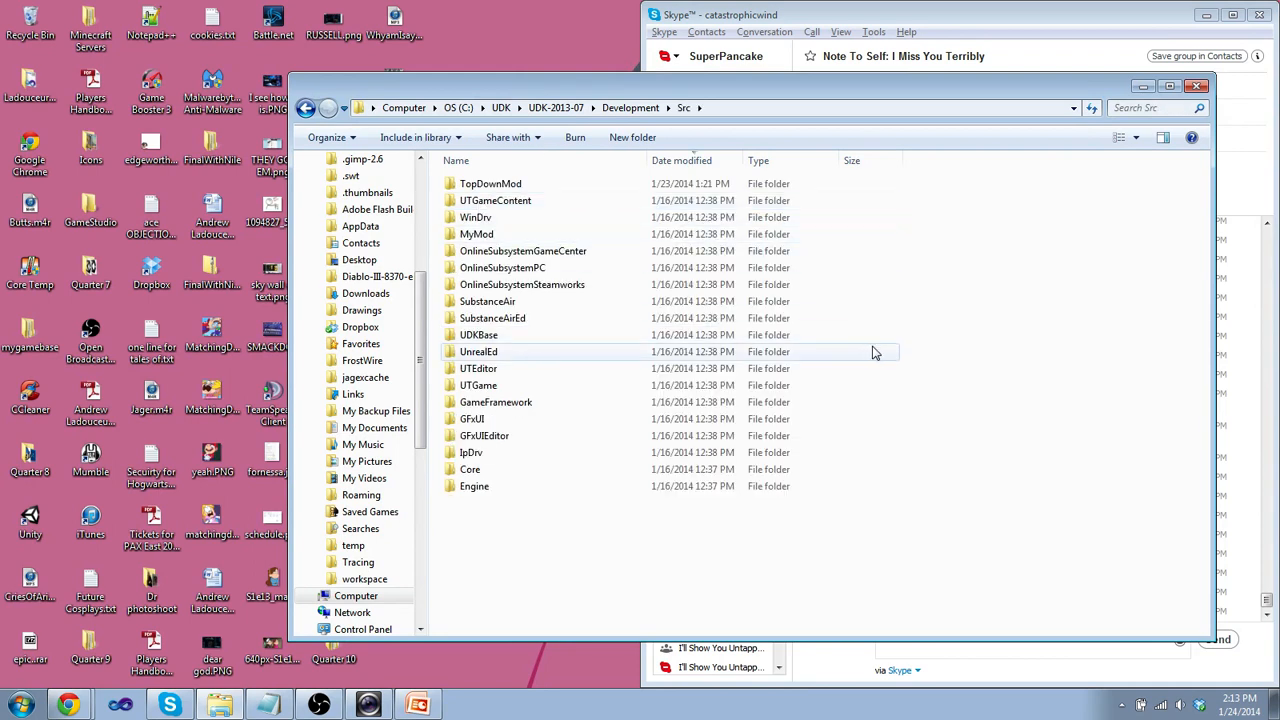
key("BackSpace")
key("BackSpace")
key("Down")
key("Down")
key("Return")
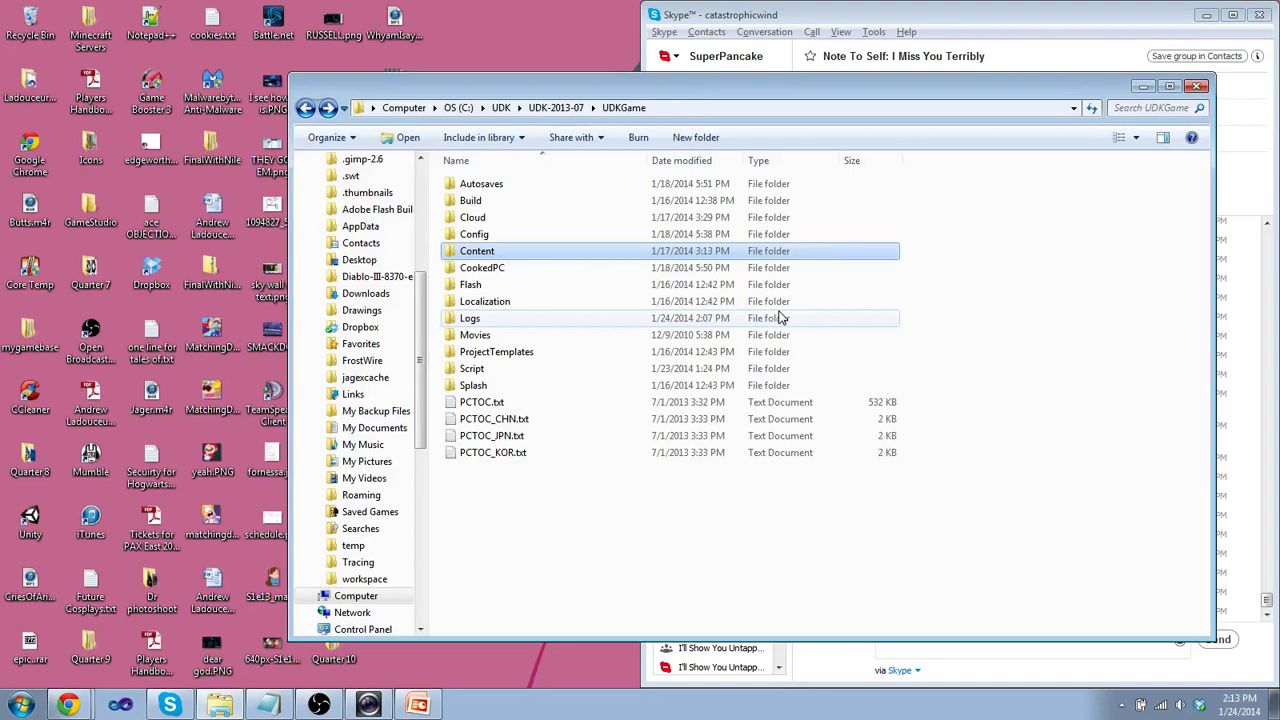
key("BackSpace")
left_click(500, 107)
left_click(458, 107)
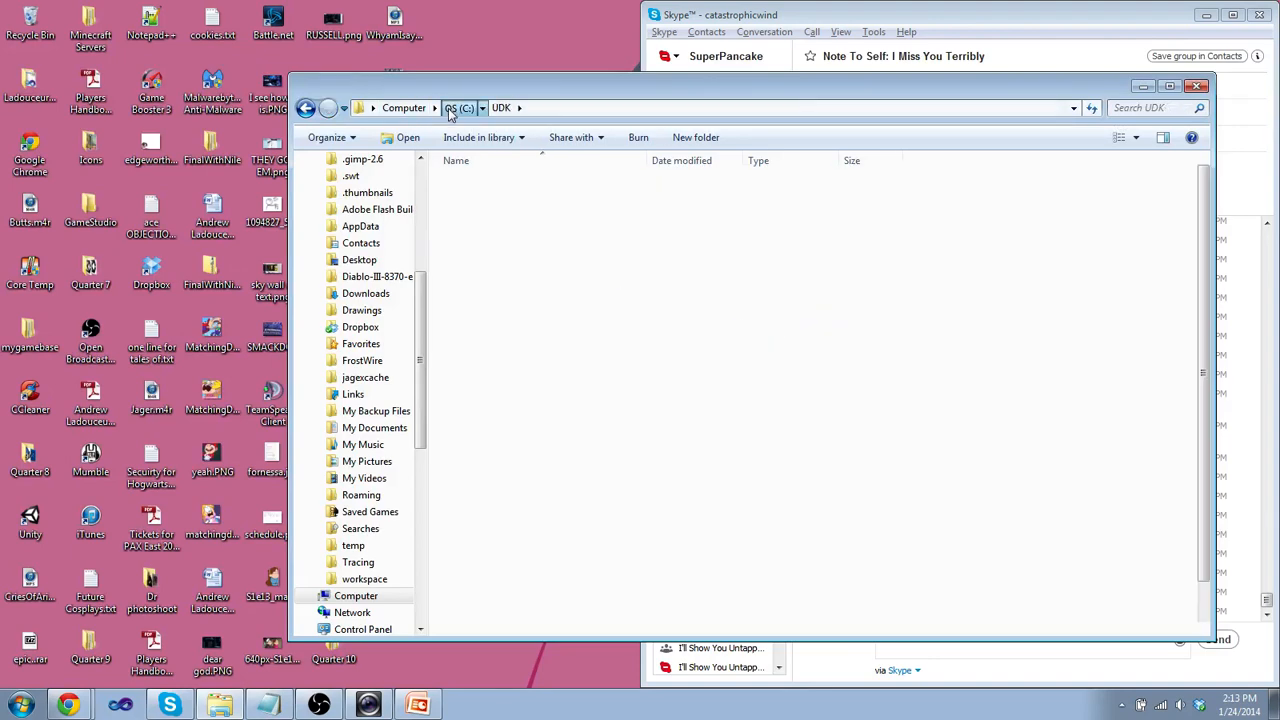
scroll(510, 536, "down", 1)
Navigate UDK-2013-07 > Development > Src to list the source packages.
double_click(486, 578)
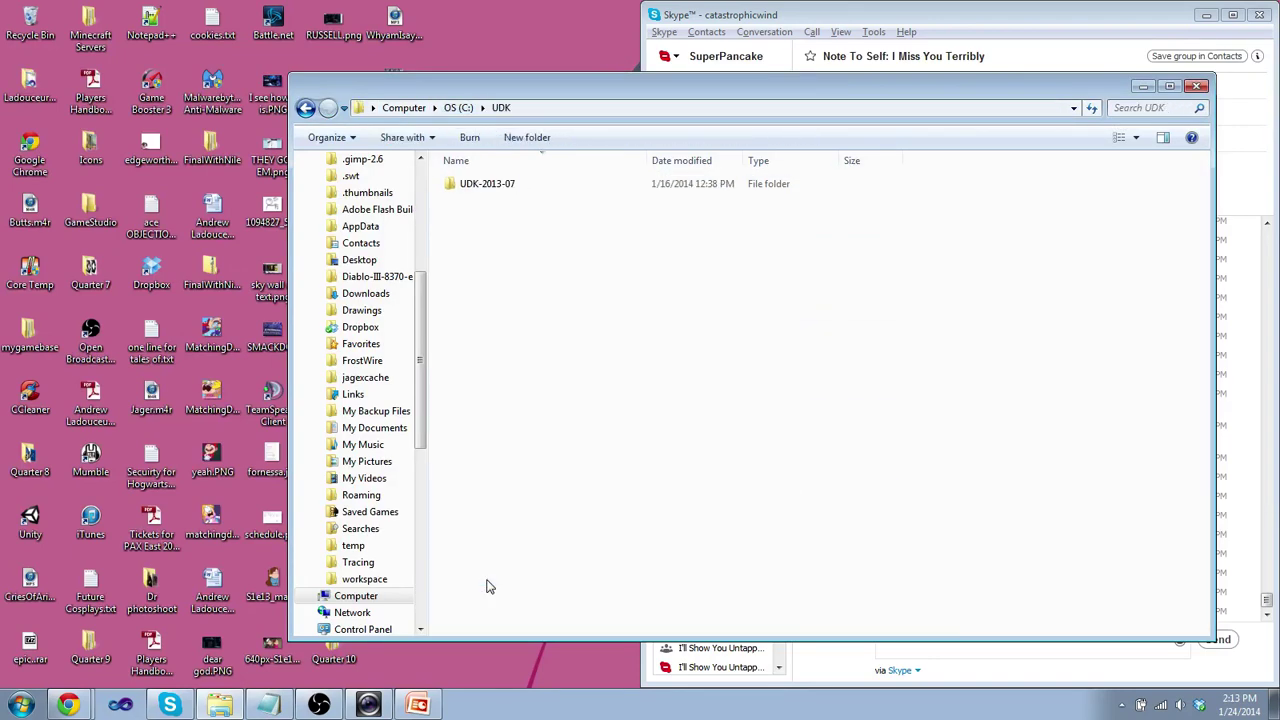
double_click(480, 184)
double_click(500, 201)
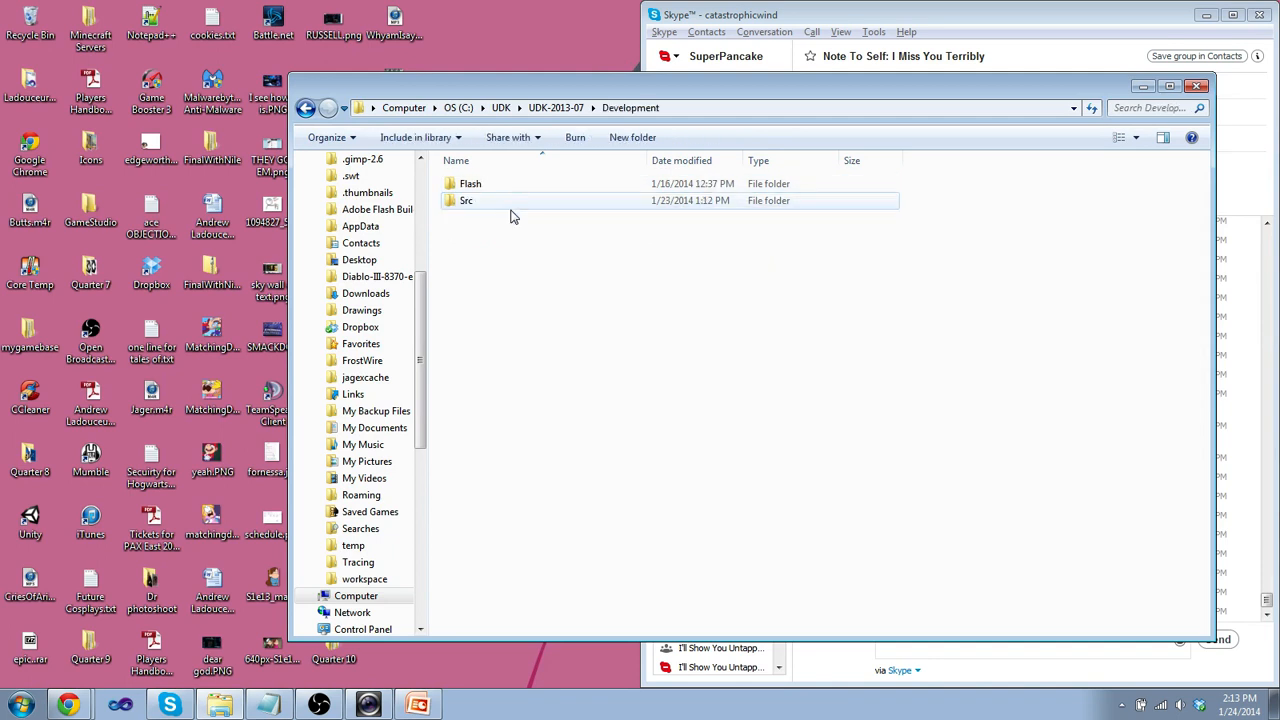
left_click(510, 207)
double_click(510, 211)
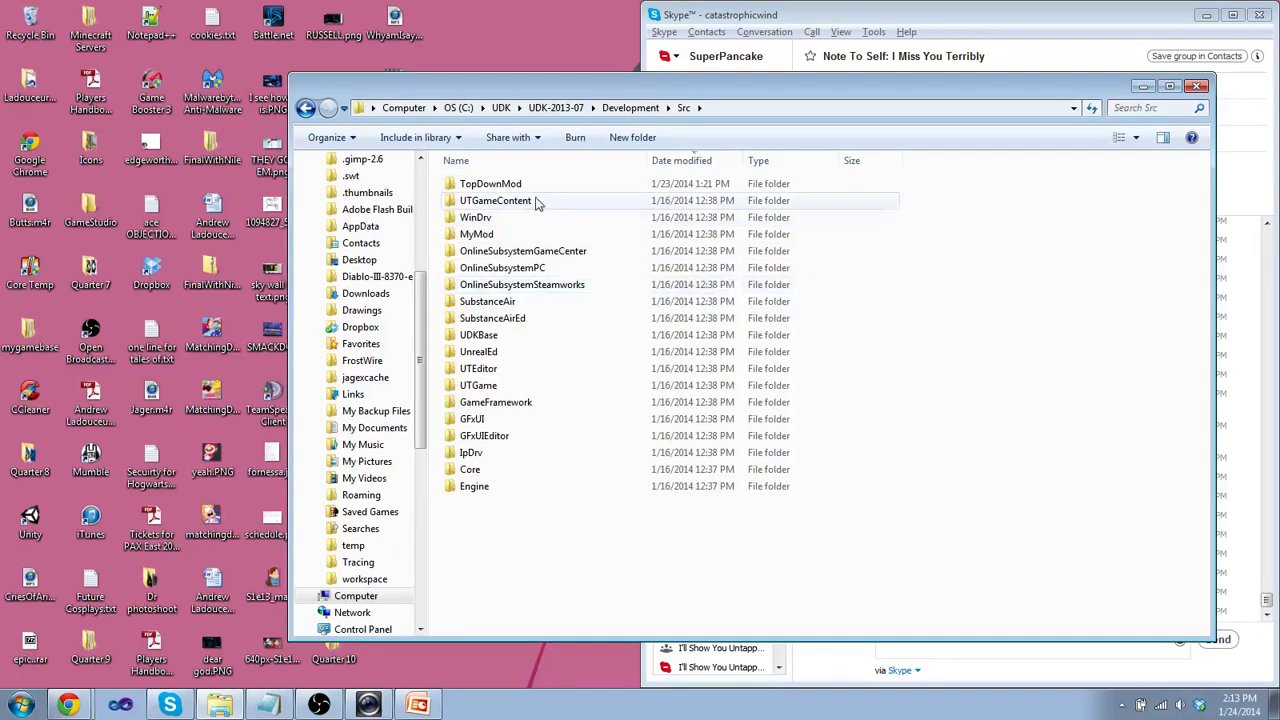
Peek into UnrealEd > Classes, then return to the Src folder.
double_click(524, 351)
key("BackSpace")
double_click(480, 355)
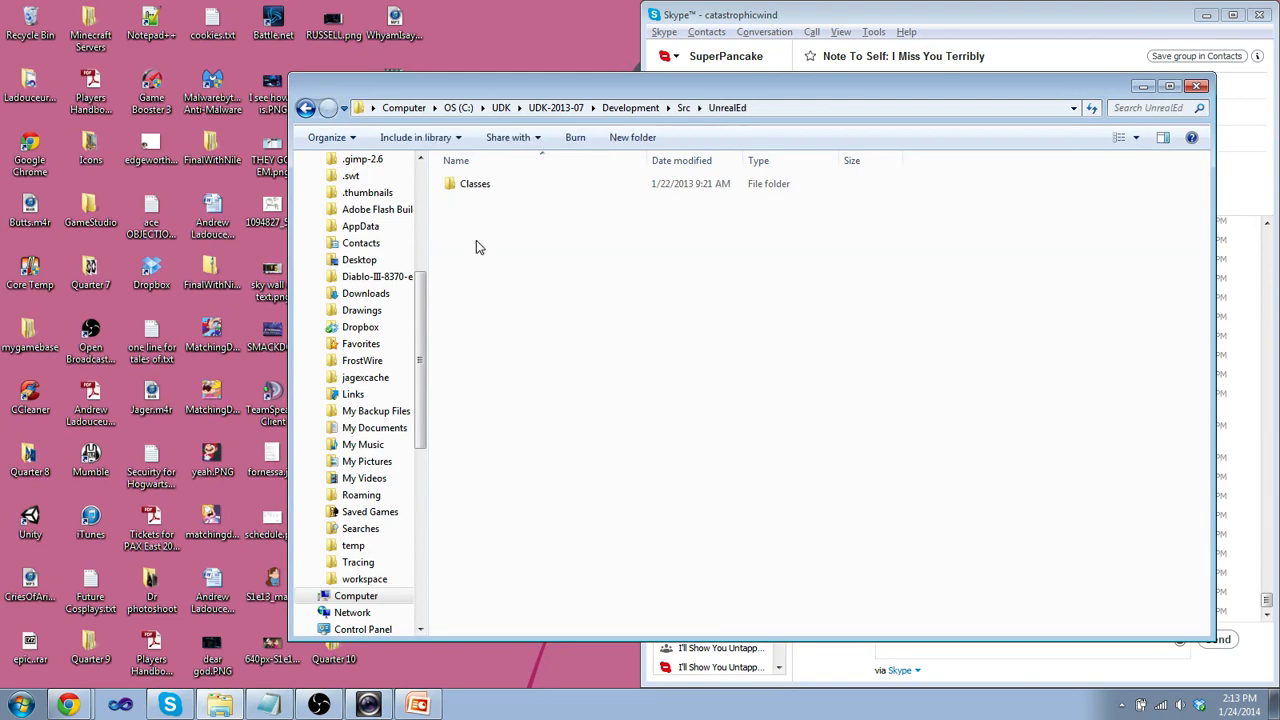
double_click(478, 185)
scroll(692, 330, "down", 5)
scroll(692, 330, "down", 5)
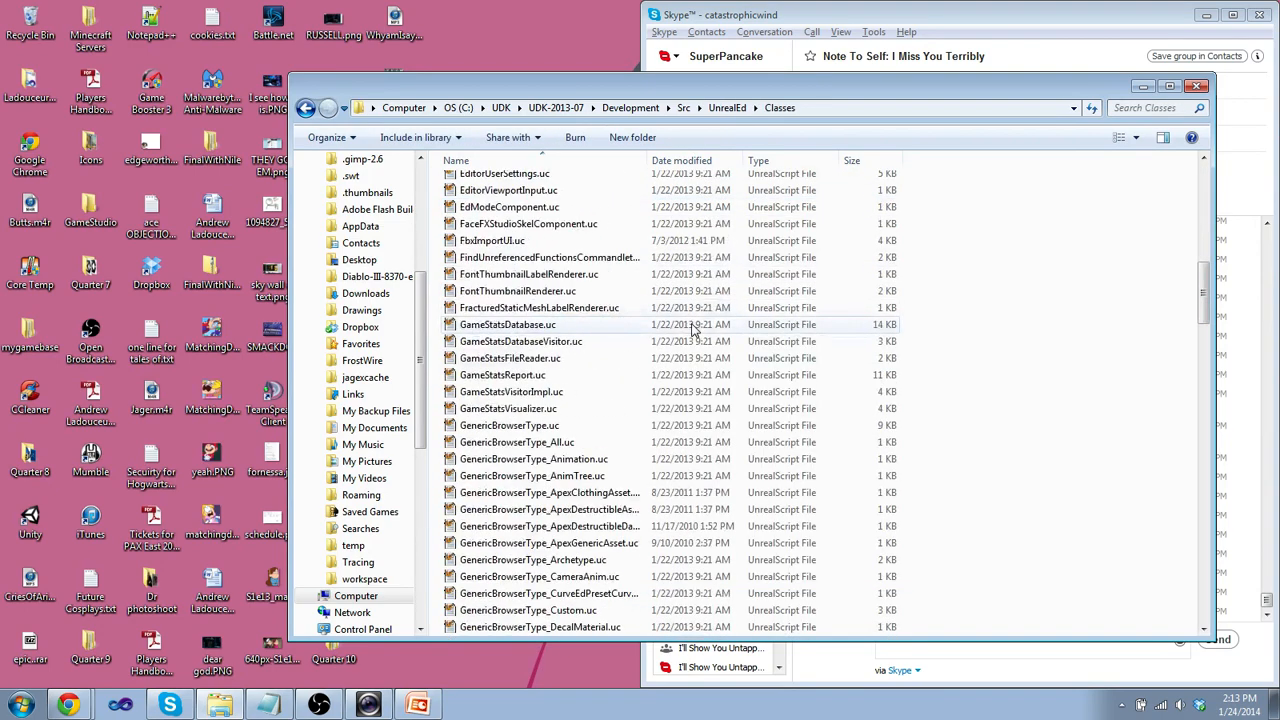
scroll(692, 330, "down", 5)
scroll(692, 330, "down", 5)
scroll(692, 330, "down", 5)
key("BackSpace")
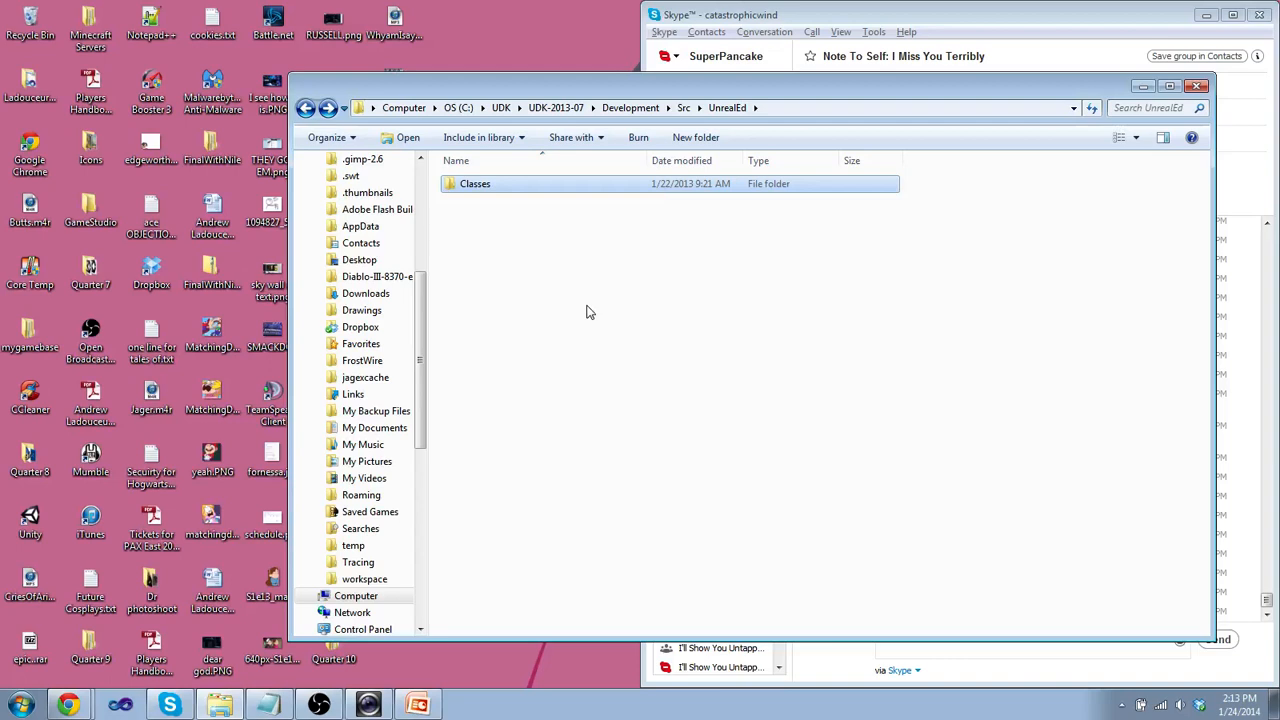
key("BackSpace")
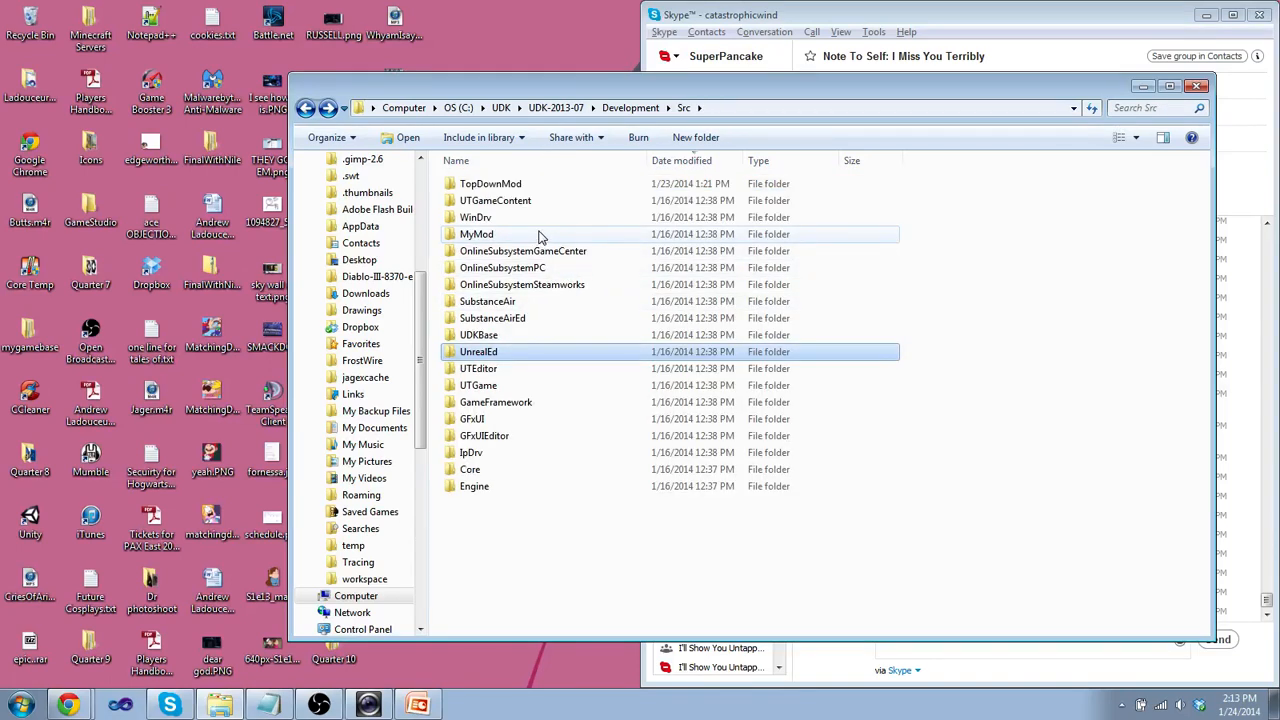
Briefly look inside the MyMod, GFxUI and UTEditor package folders under Src.
double_click(538, 234)
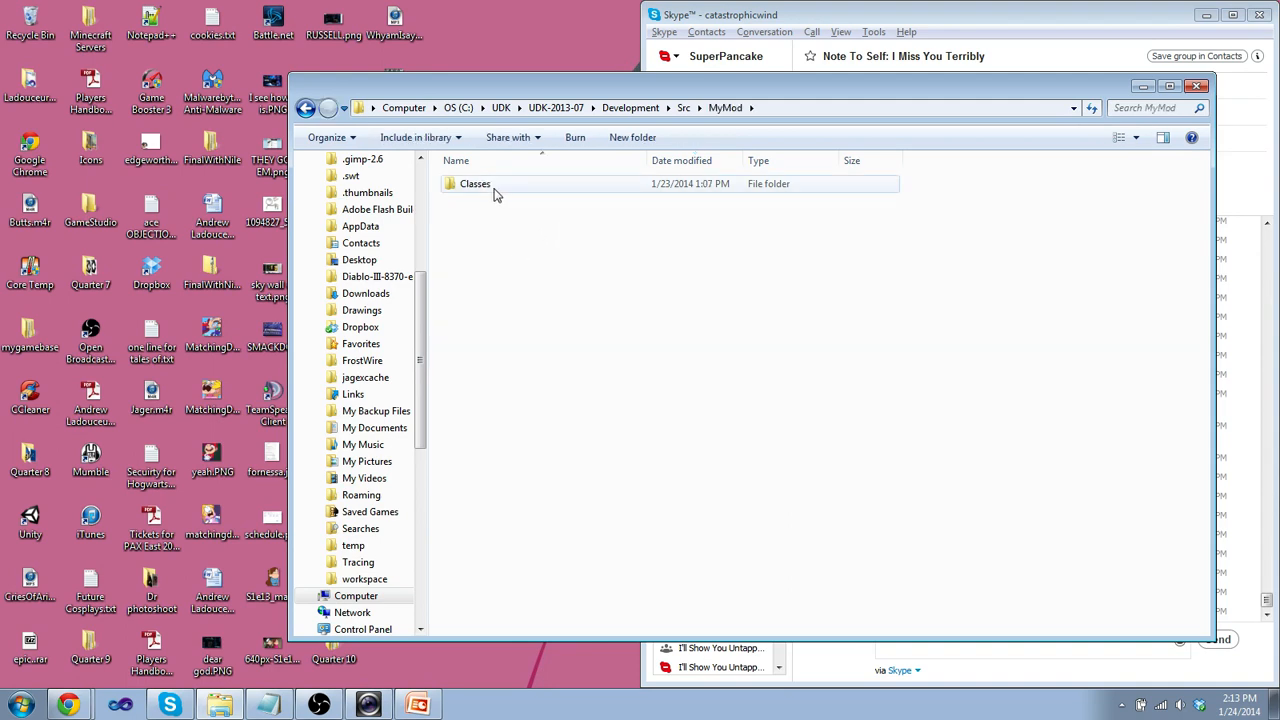
key("BackSpace")
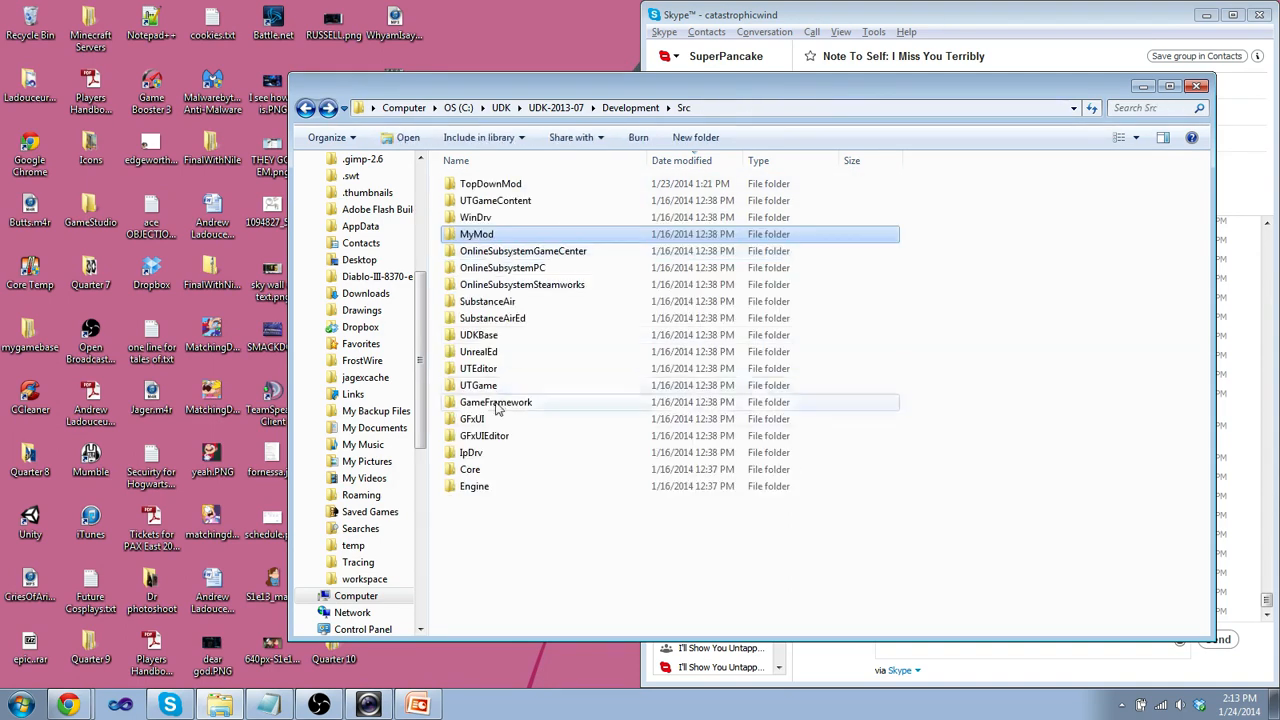
double_click(502, 425)
key("BackSpace")
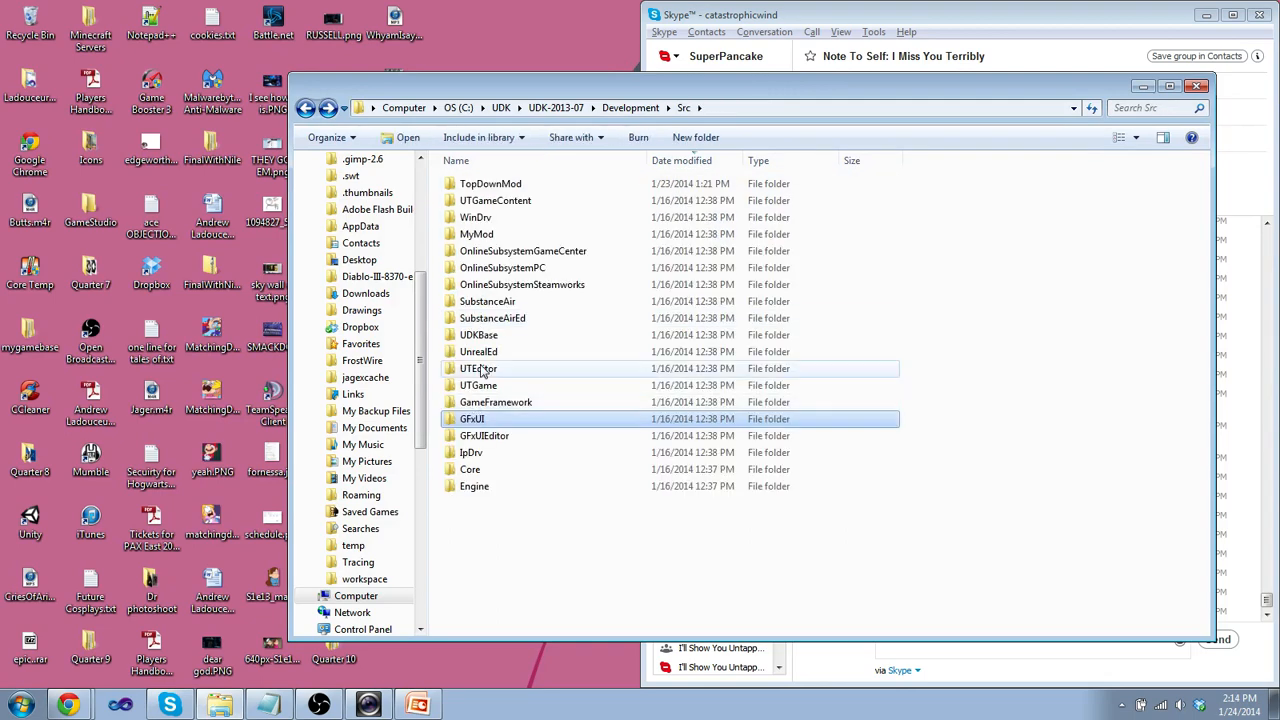
double_click(480, 368)
key("BackSpace")
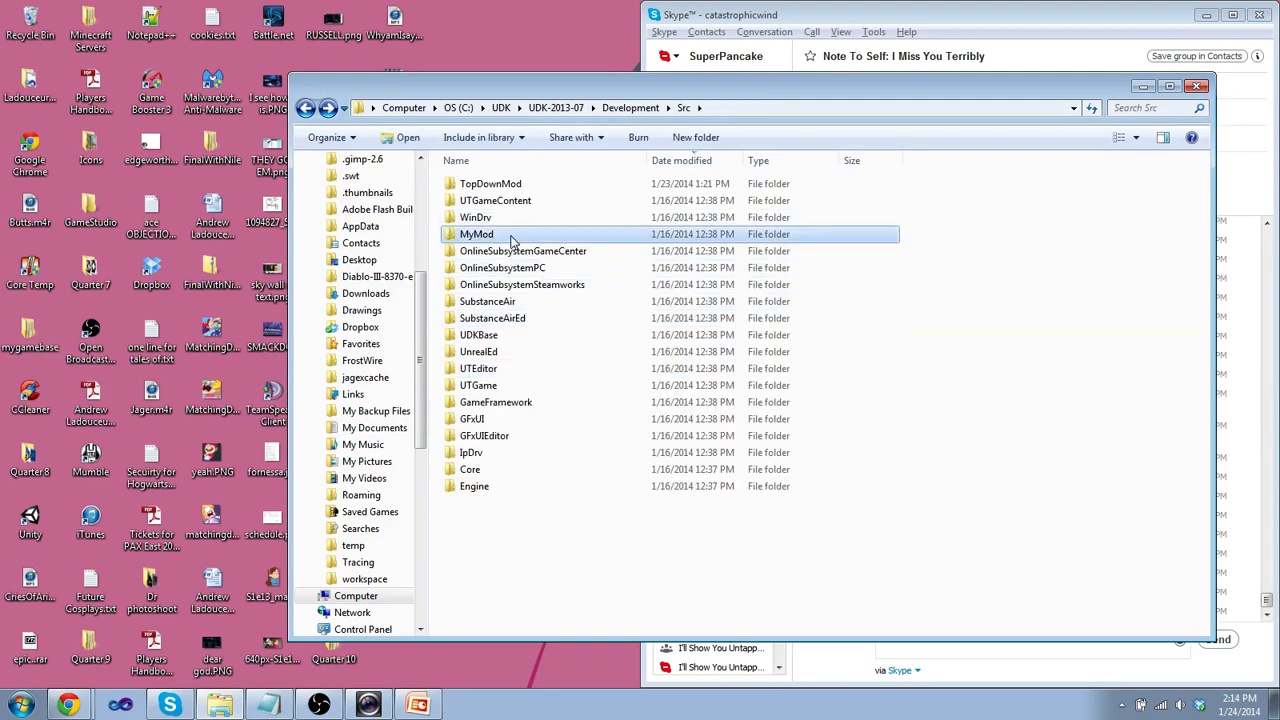
Open MyMod > Classes and inspect MyModGame.uc and MyModPlayerController.uc in the listing.
double_click(514, 234)
double_click(519, 186)
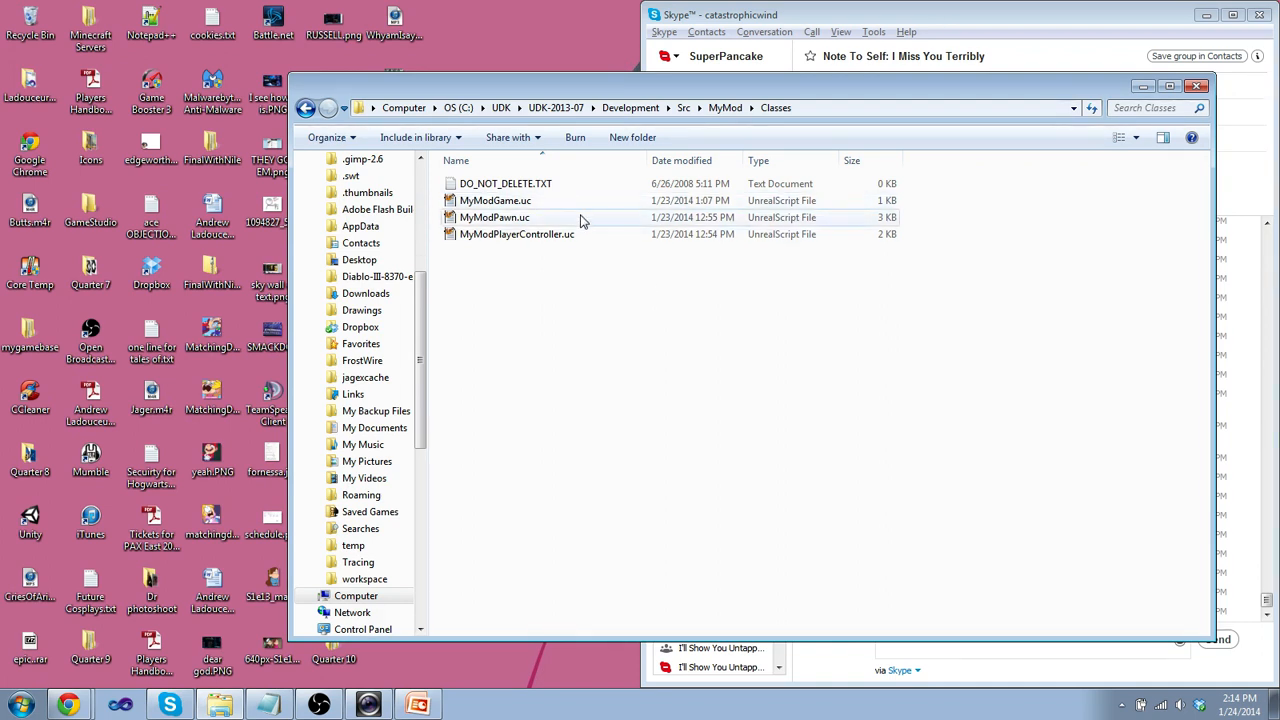
left_click(518, 202)
left_click(520, 236, "ctrl")
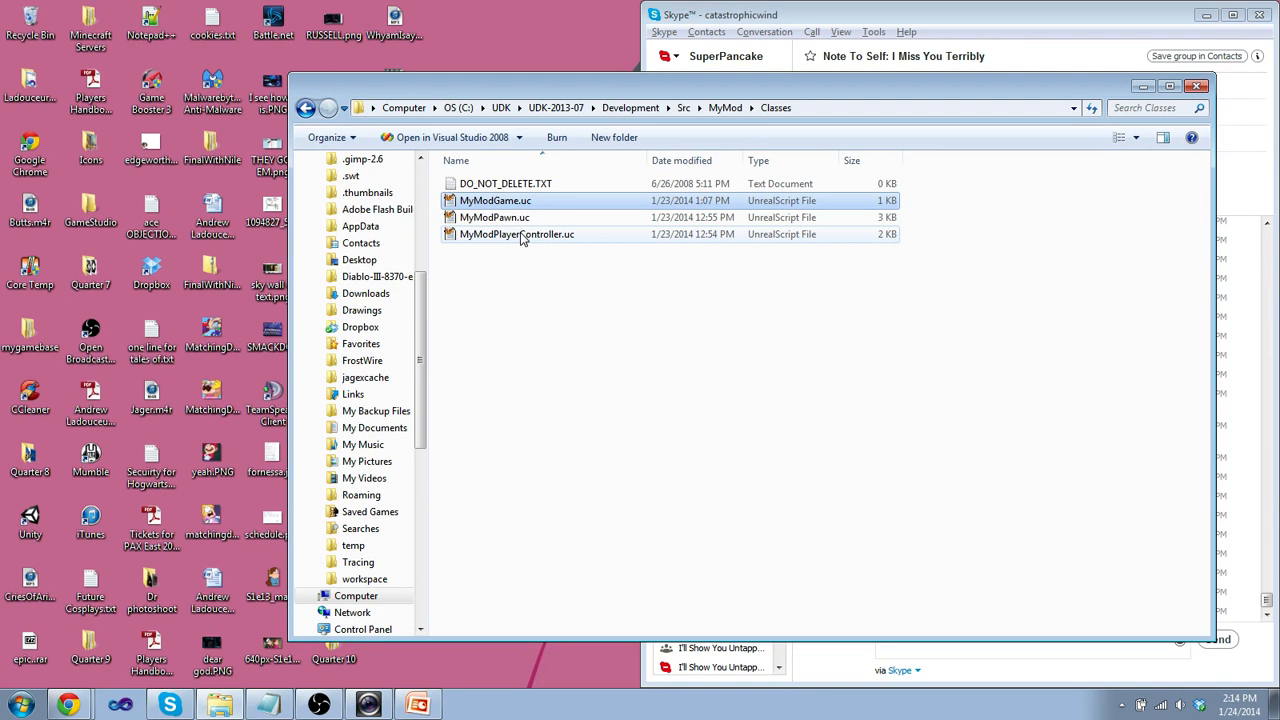
left_click(522, 238, "ctrl")
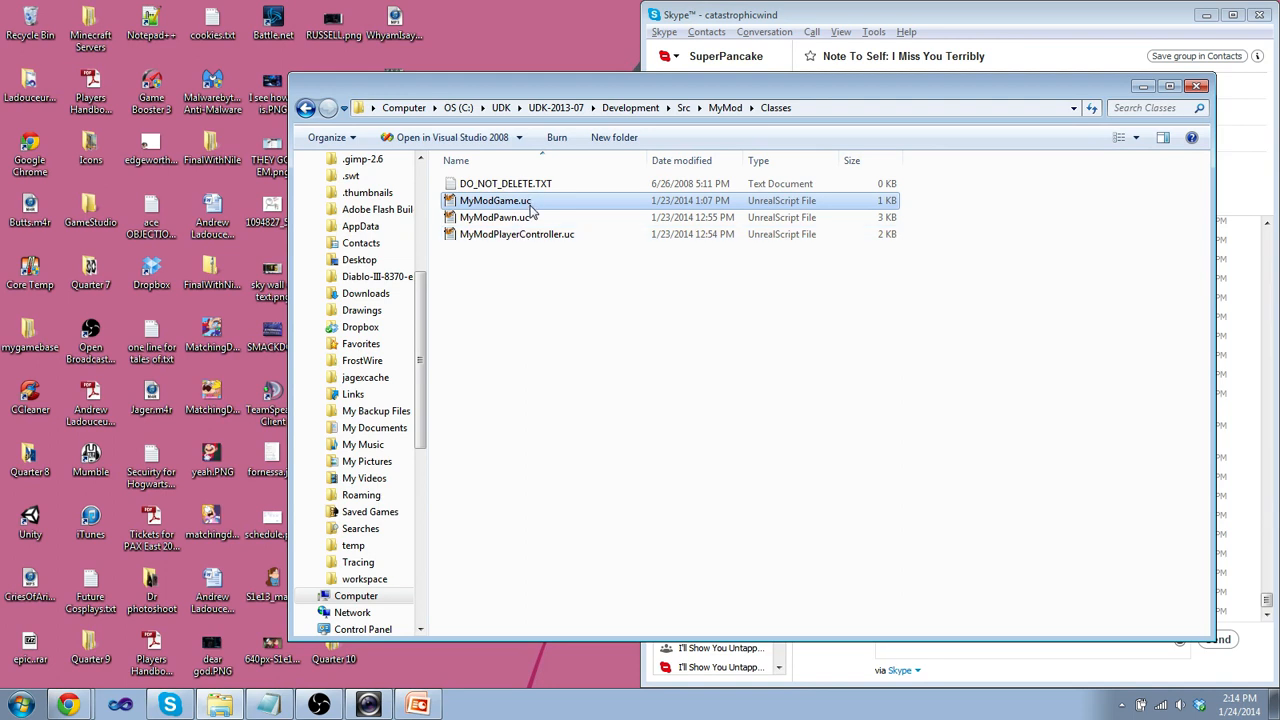
left_click(724, 107)
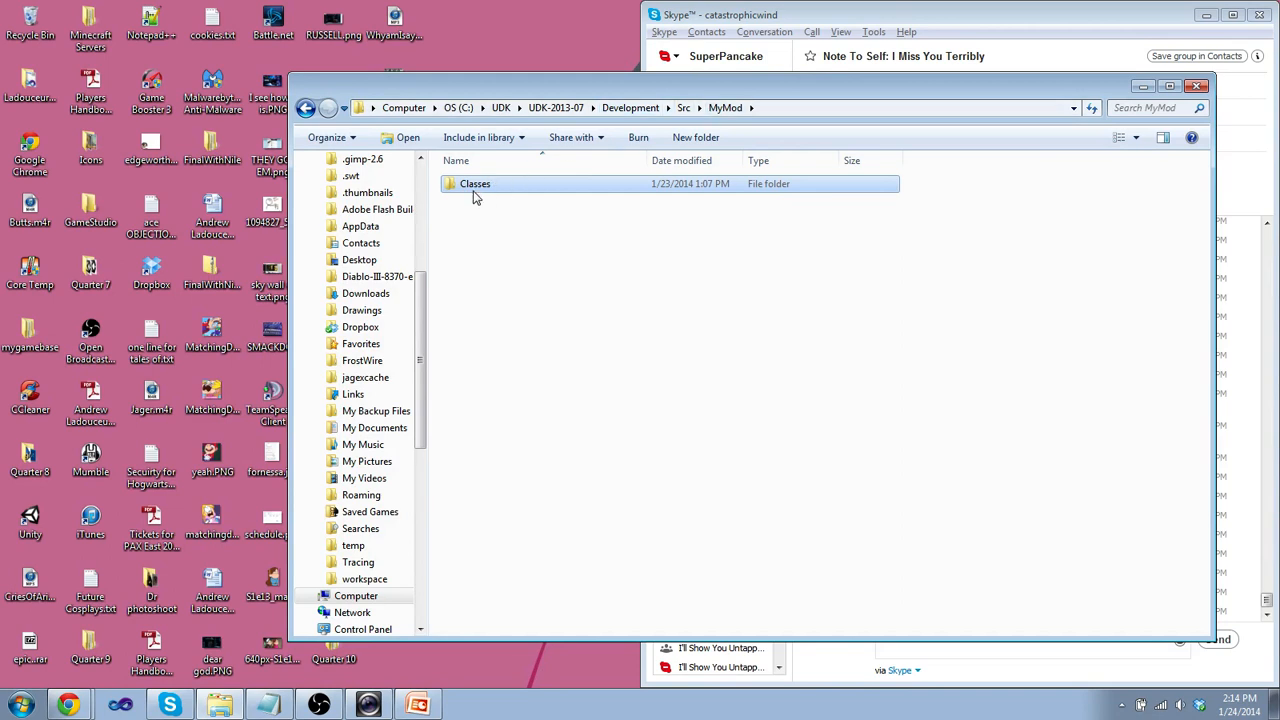
double_click(474, 188)
left_click(474, 237)
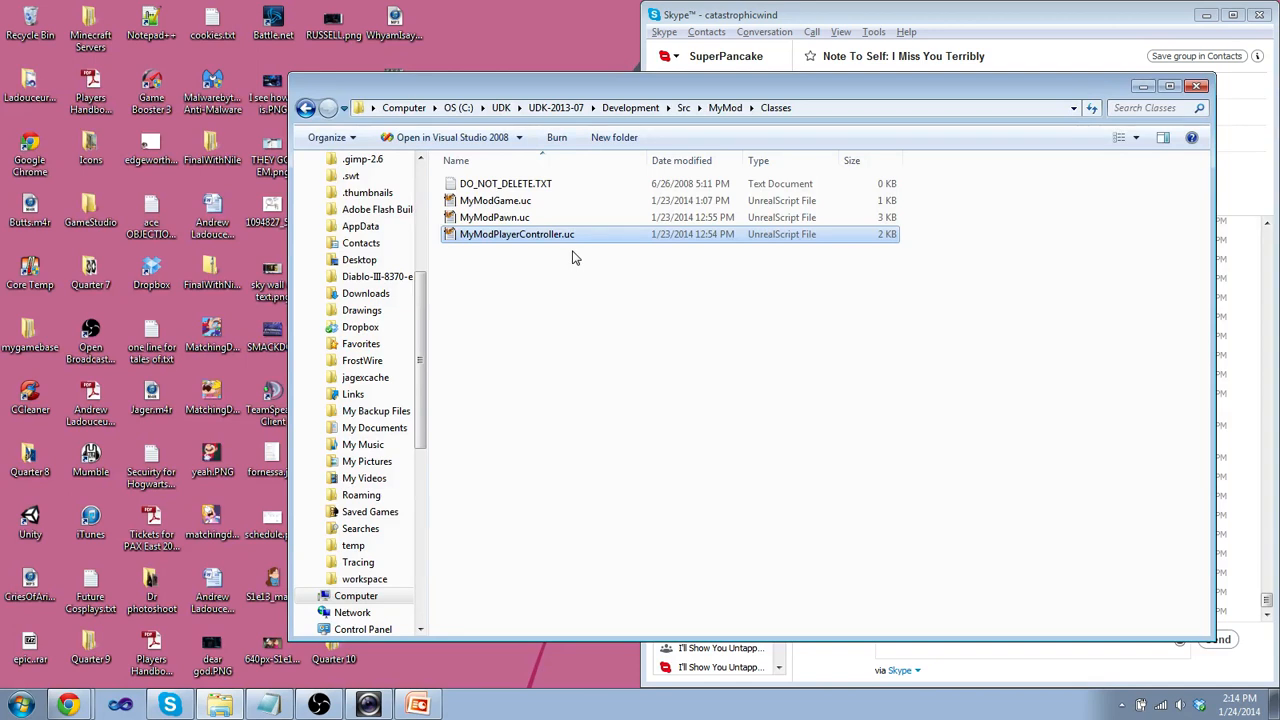
key("BackSpace")
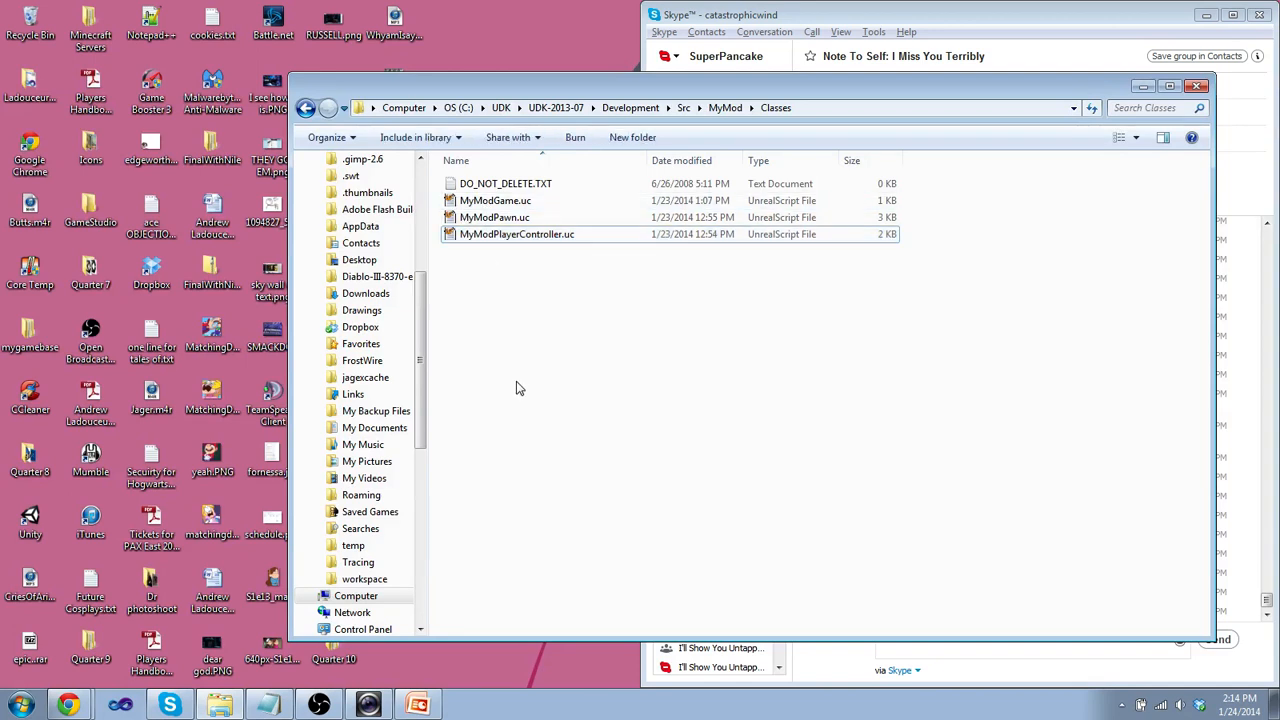
double_click(529, 185)
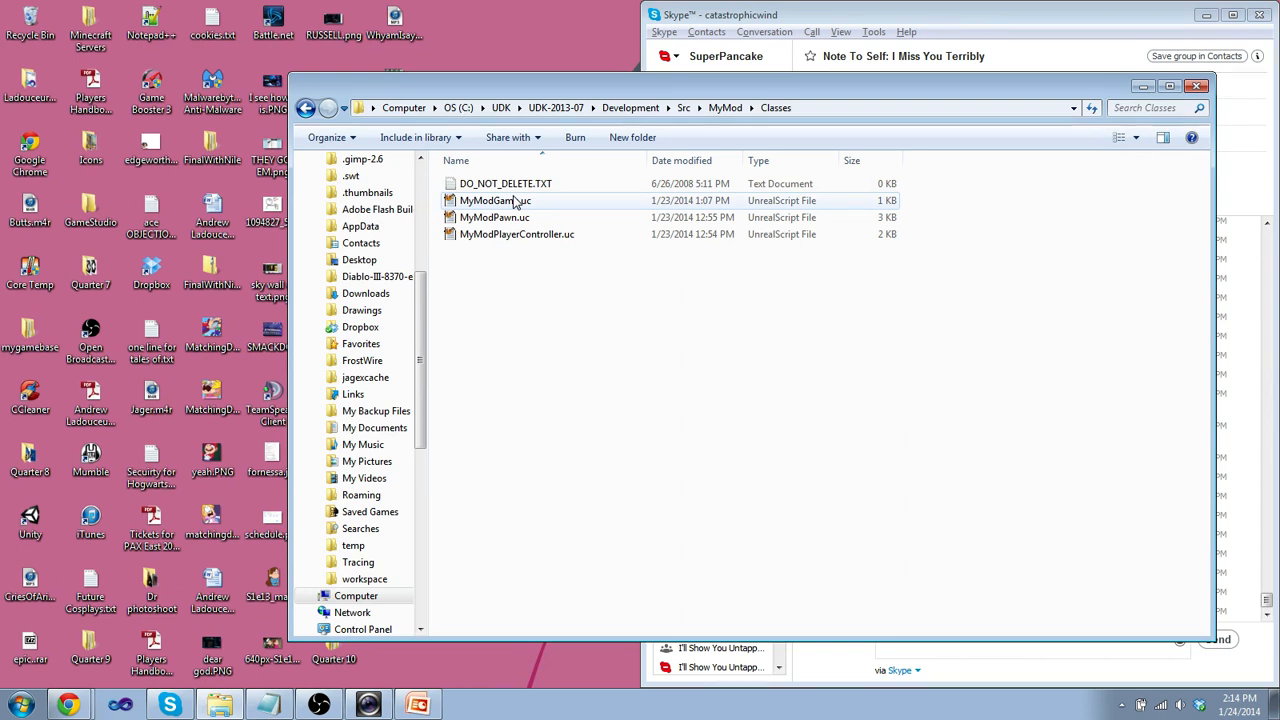
Open MyModGame.uc from the Classes folder in Visual Studio 2008.
double_click(515, 201)
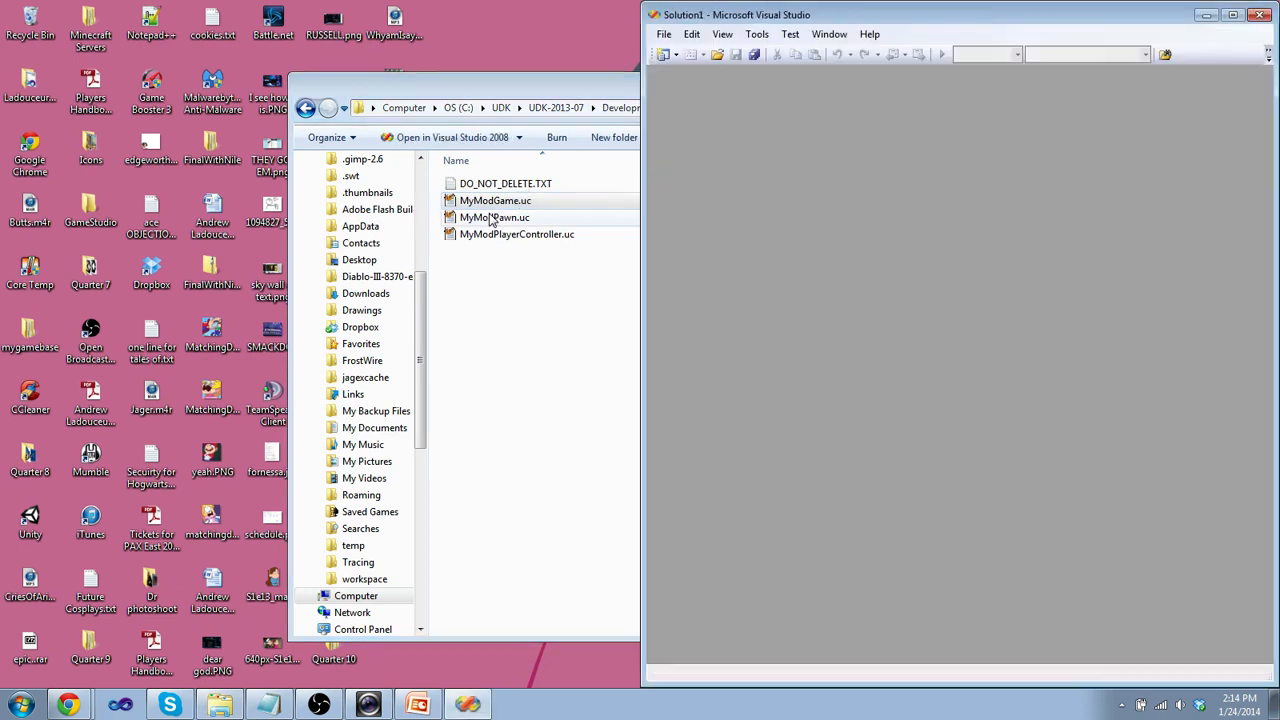
left_click(492, 218)
double_click(492, 218)
left_click(495, 235)
double_click(495, 235)
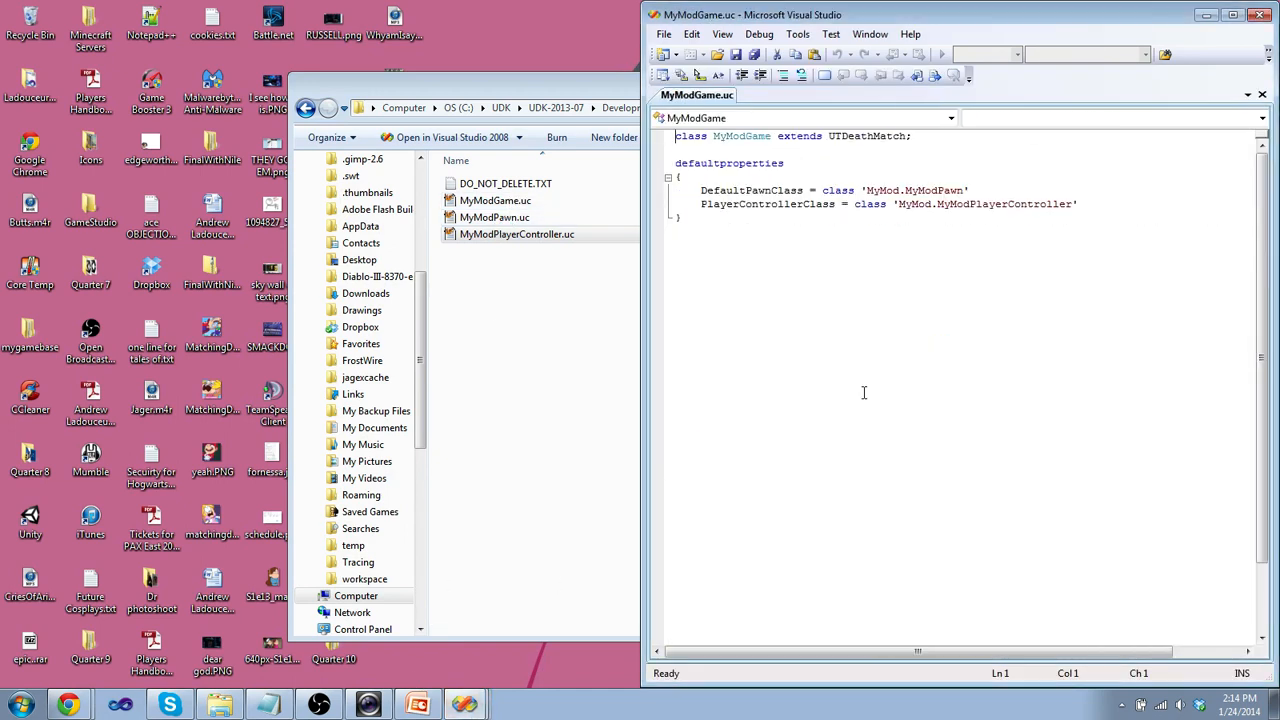
Highlight the parent class UTDeathMatch in the class declaration.
left_click_drag(916, 140, 826, 140)
left_click(881, 140)
double_click(881, 140)
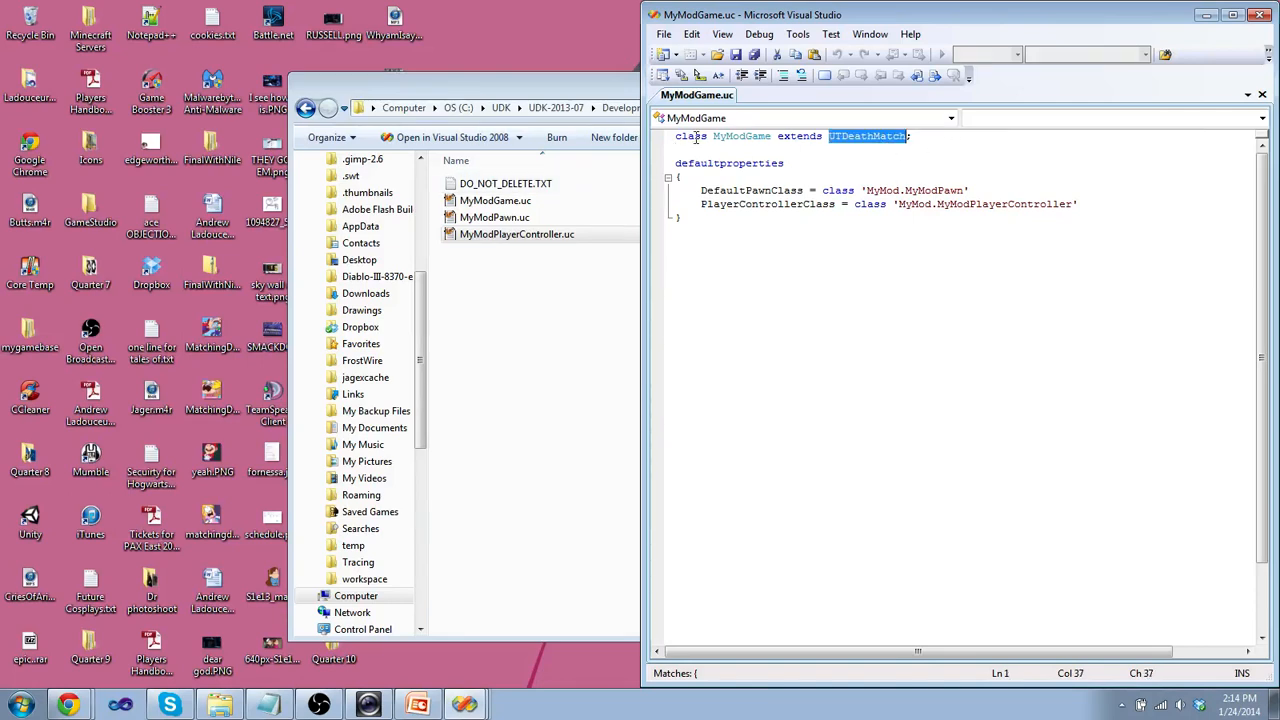
left_click(1033, 139)
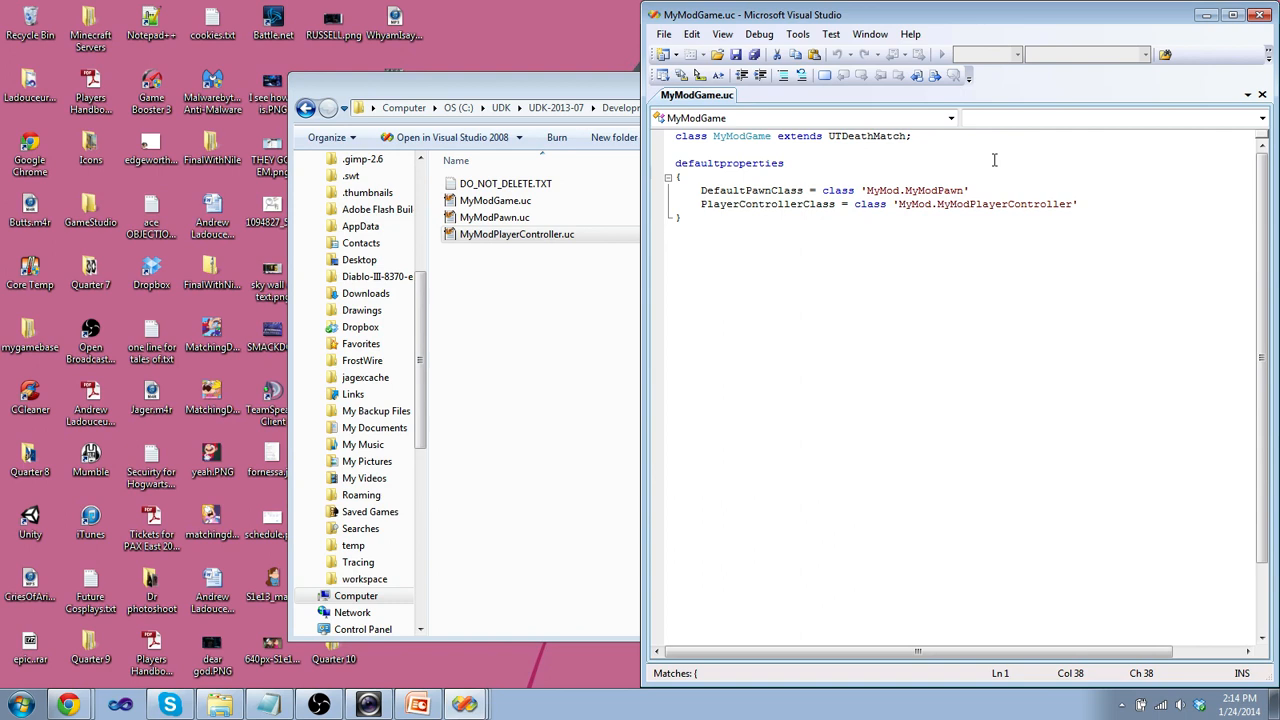
Review the defaultproperties block setting DefaultPawnClass=MyModPawn and PlayerControllerClass=MyModPlayerController.
left_click_drag(684, 170, 975, 218)
left_click(971, 237)
left_click_drag(701, 190, 893, 204)
left_click(893, 206)
left_click_drag(868, 190, 1093, 212)
left_click(1095, 212)
double_click(677, 166)
left_click(806, 254)
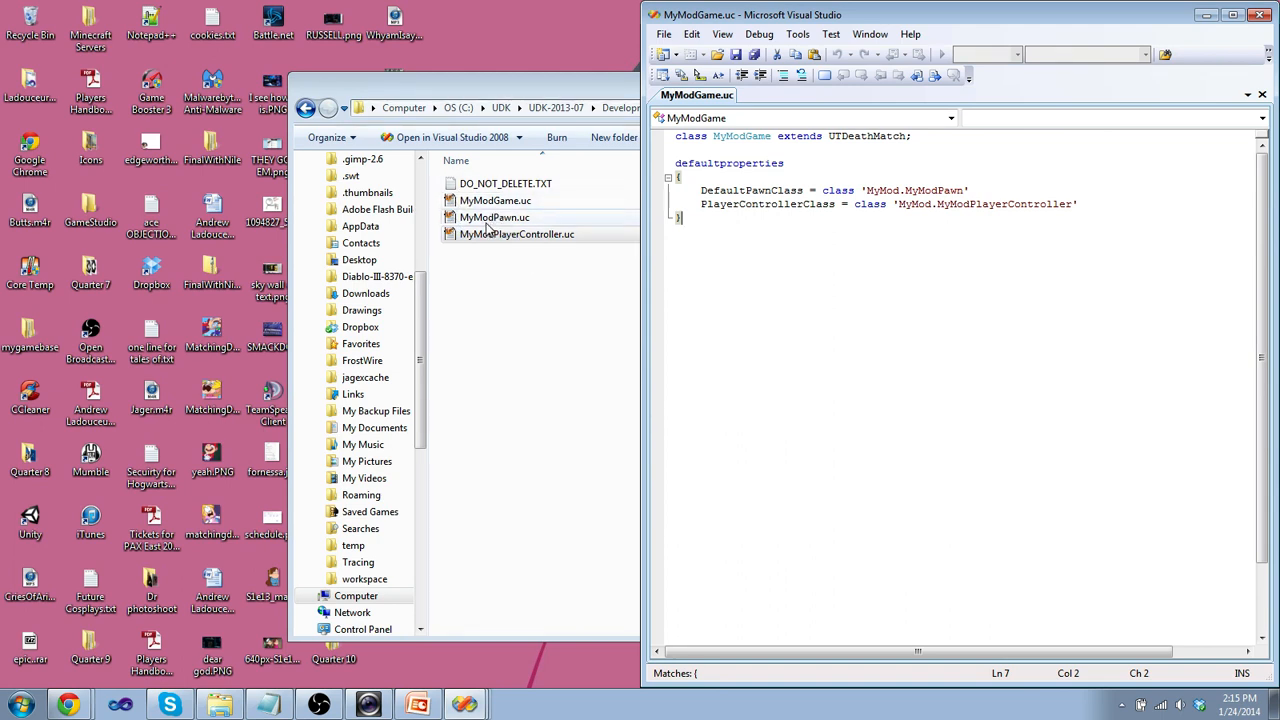
Glance at MyModPlayerController.uc in the Classes folder, then return to the code editor.
left_click(490, 220)
left_click(490, 236)
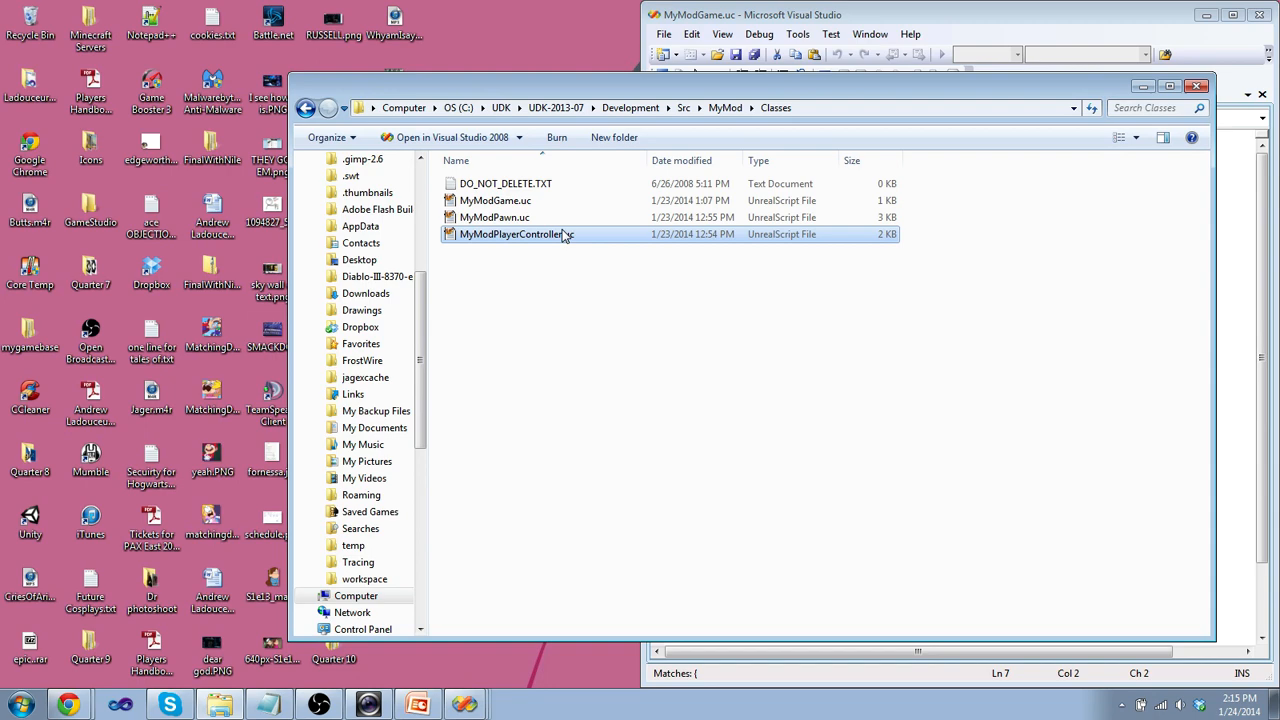
left_click(460, 705)
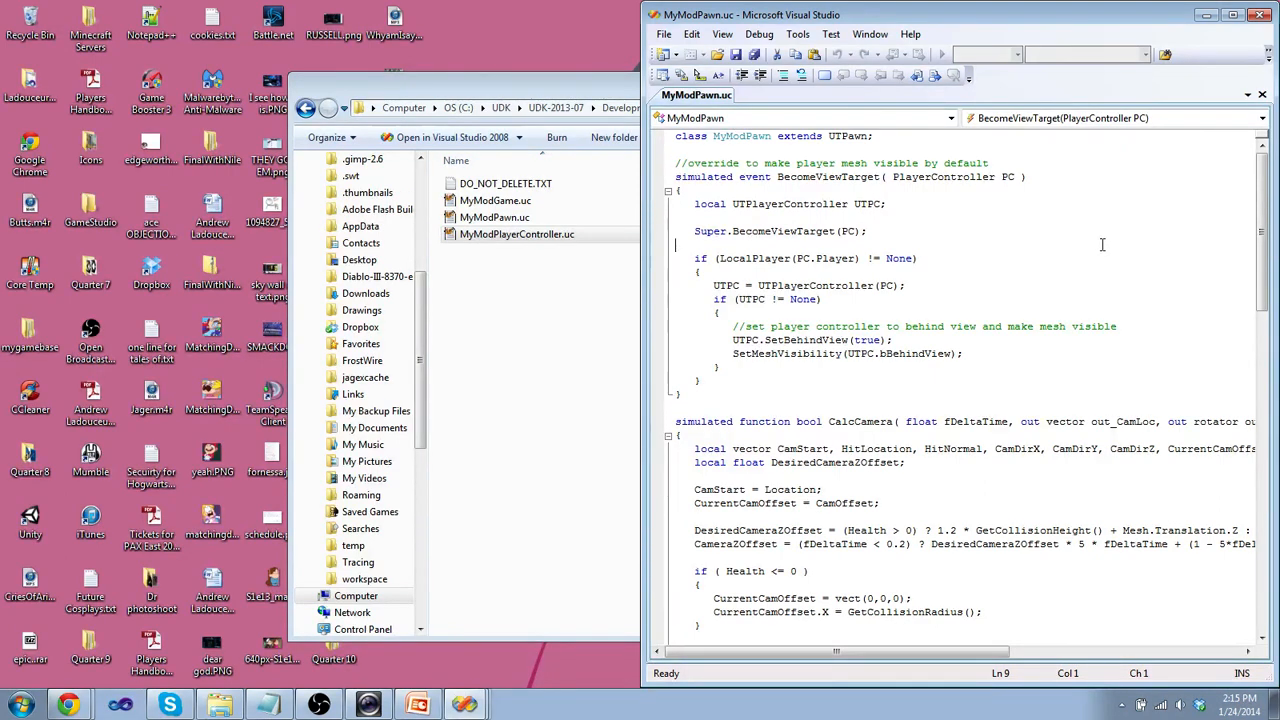
scroll(1102, 247, "down", 6)
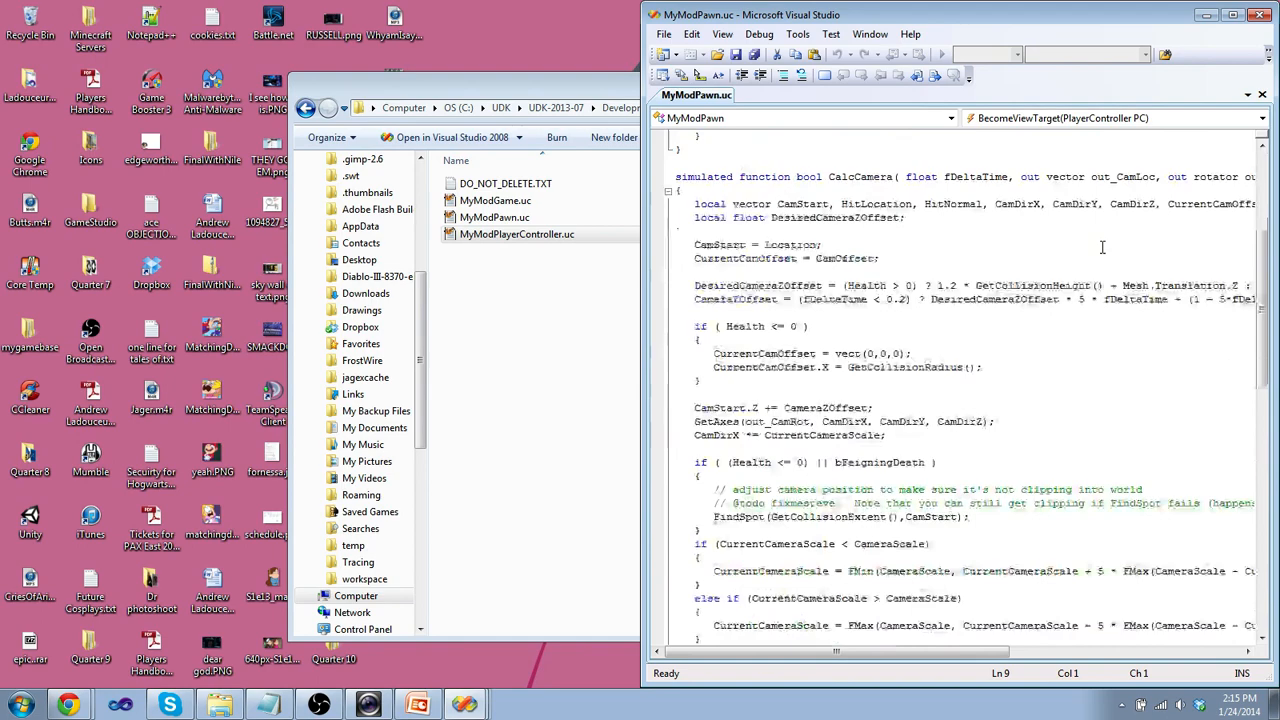
scroll(1100, 245, "down", 2)
scroll(1100, 245, "up", 4)
scroll(1099, 247, "up", 3)
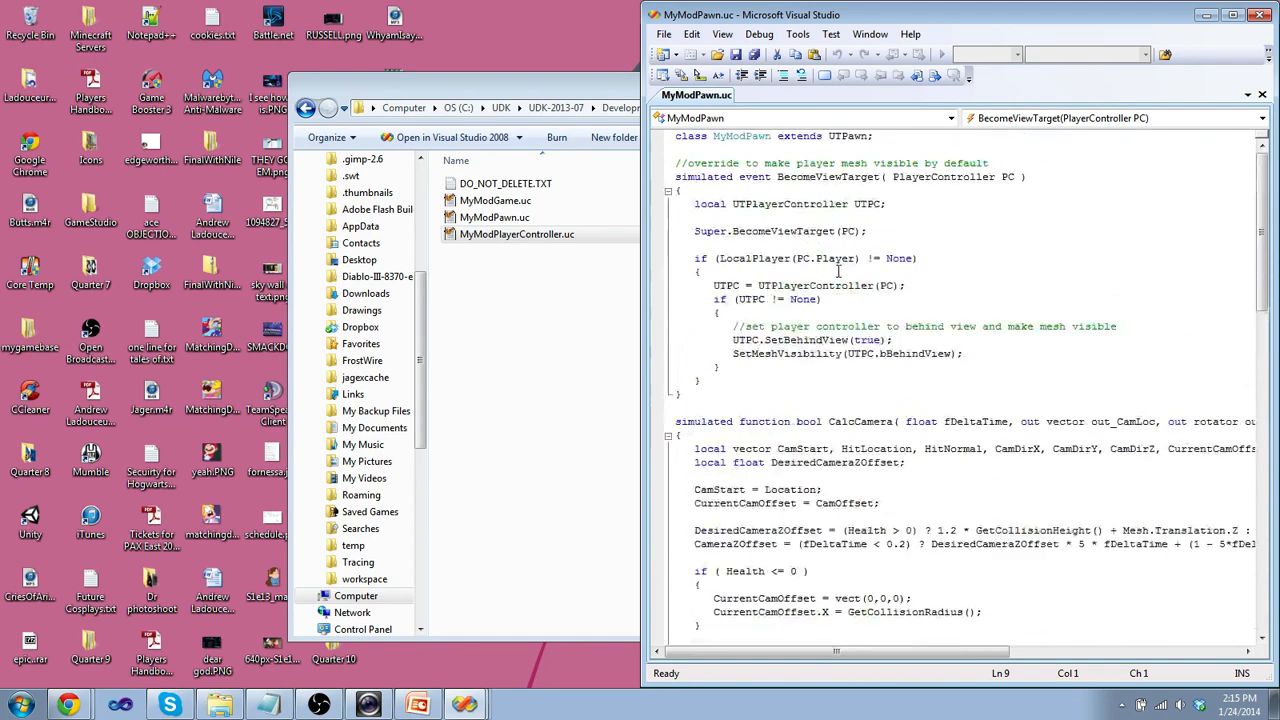
Review MyModPawn's BecomeViewTarget override and empty defaultproperties, then bring the Classes folder forward.
left_click_drag(672, 165, 985, 339)
left_click(1042, 369)
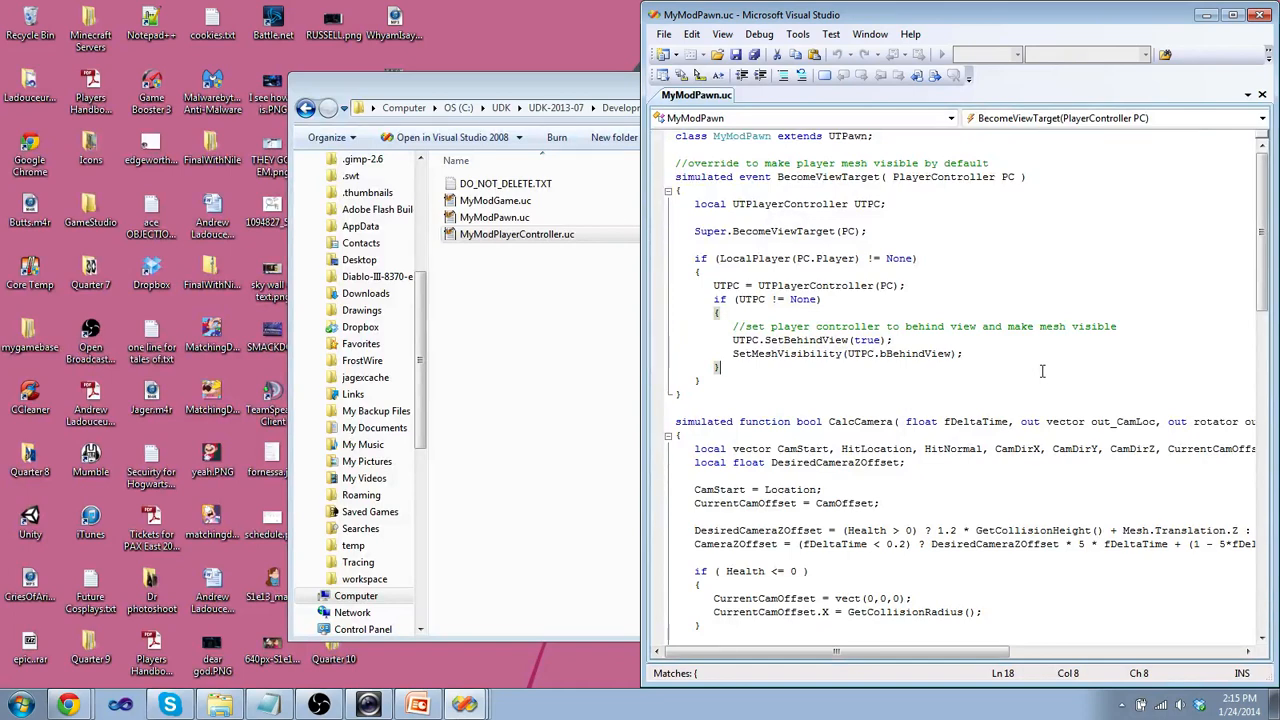
left_click_drag(677, 160, 1073, 230)
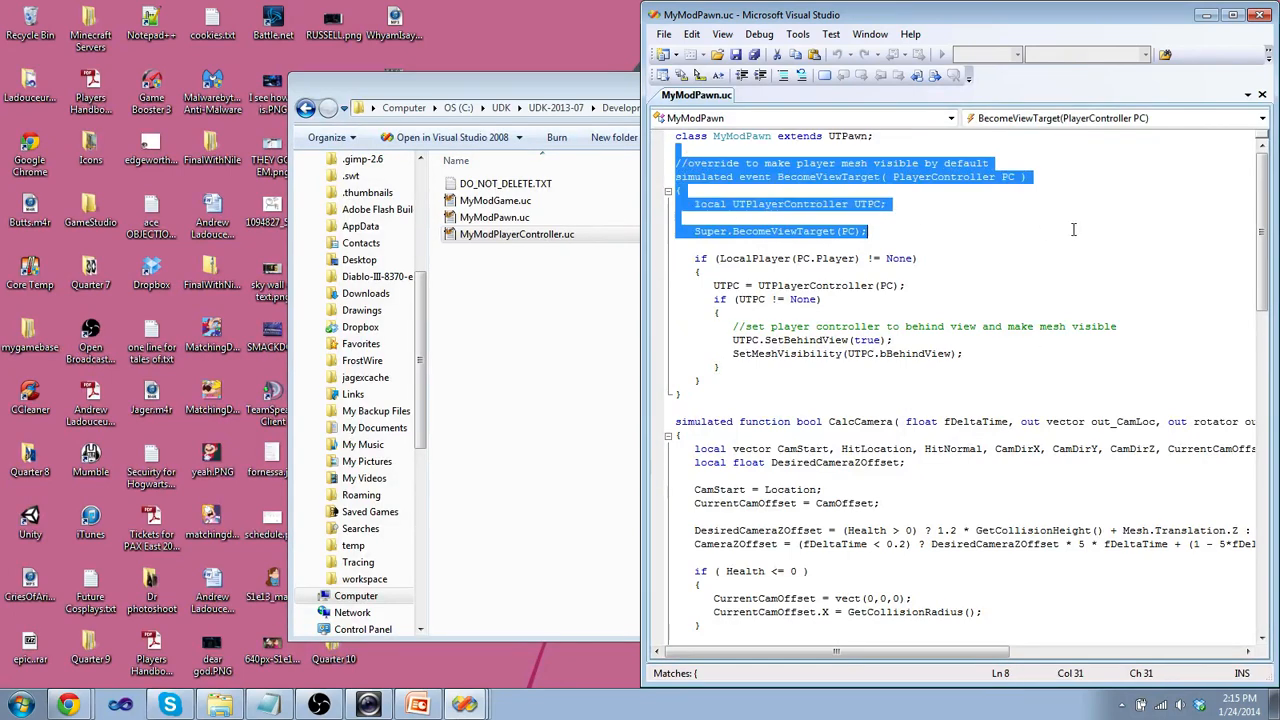
left_click(1073, 230)
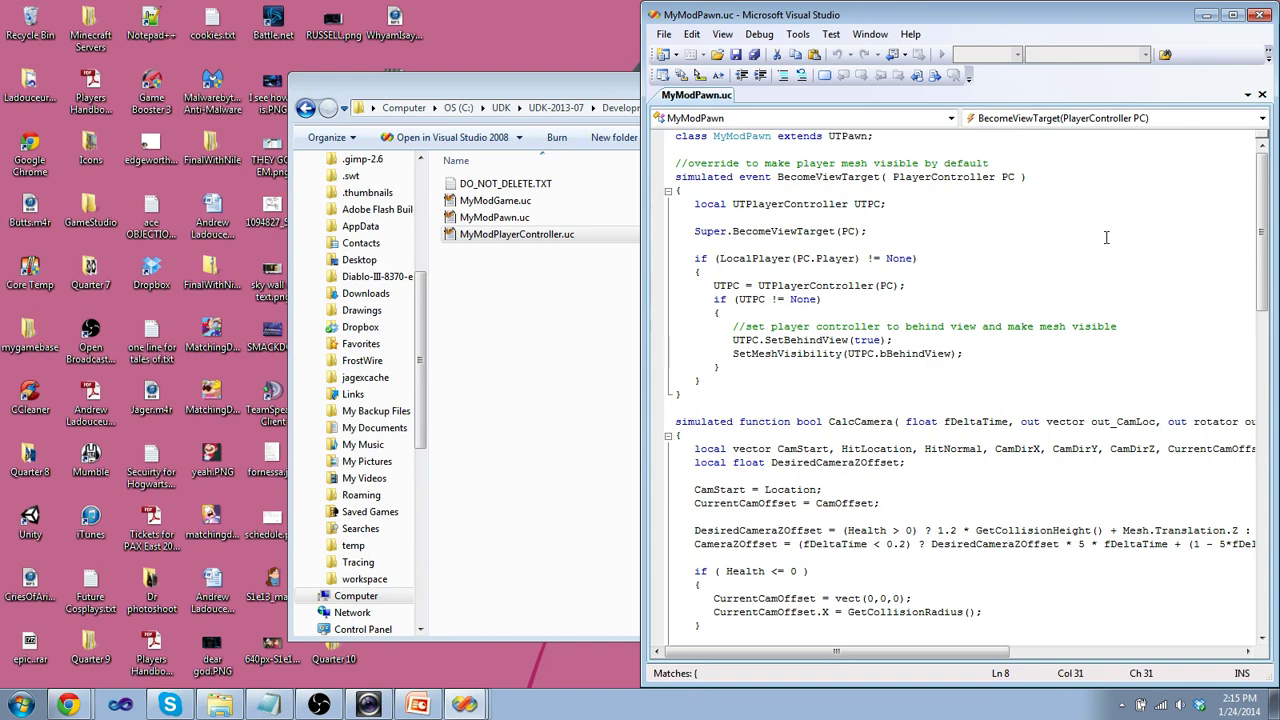
scroll(1106, 237, "down", 1)
scroll(1106, 237, "down", 1)
scroll(1106, 237, "down", 1)
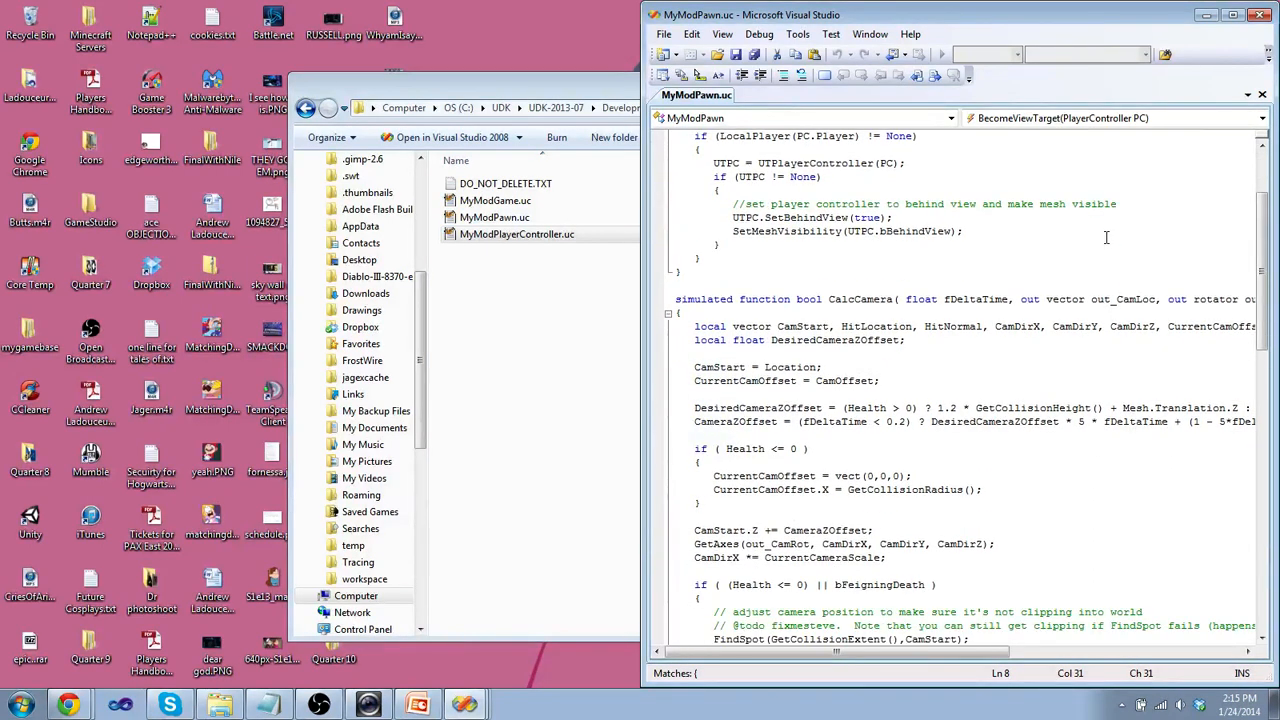
scroll(1106, 237, "up", 2)
left_click_drag(1110, 345, 1090, 270)
left_click(1083, 212)
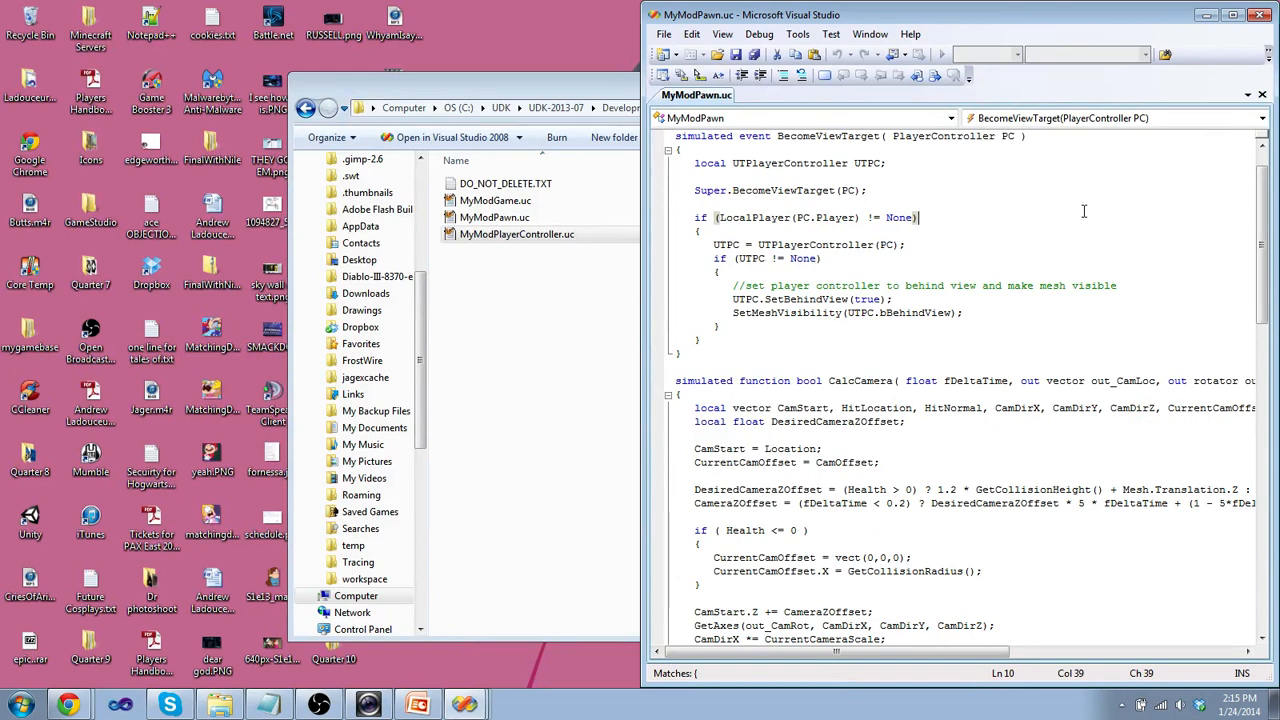
scroll(1083, 212, "down", 3)
scroll(1081, 211, "up", 3)
scroll(1080, 211, "up", 1)
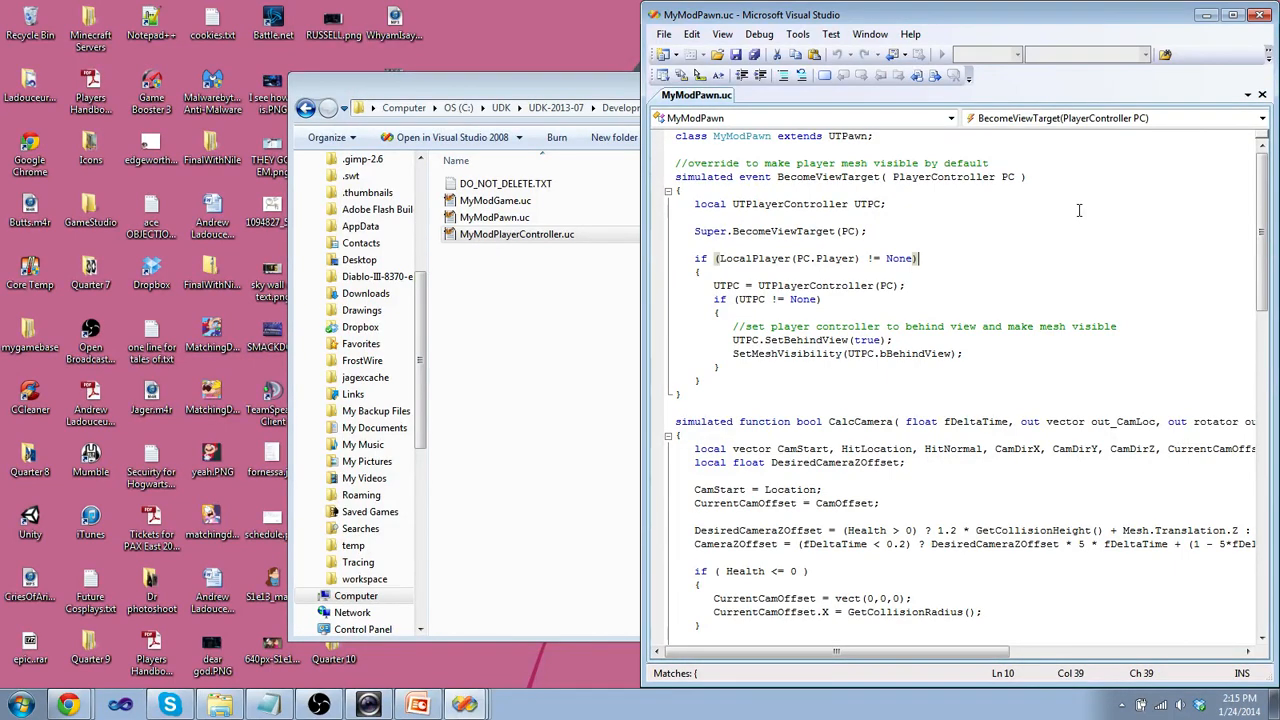
scroll(1079, 210, "down", 3)
scroll(1079, 210, "down", 1)
scroll(1079, 210, "down", 1)
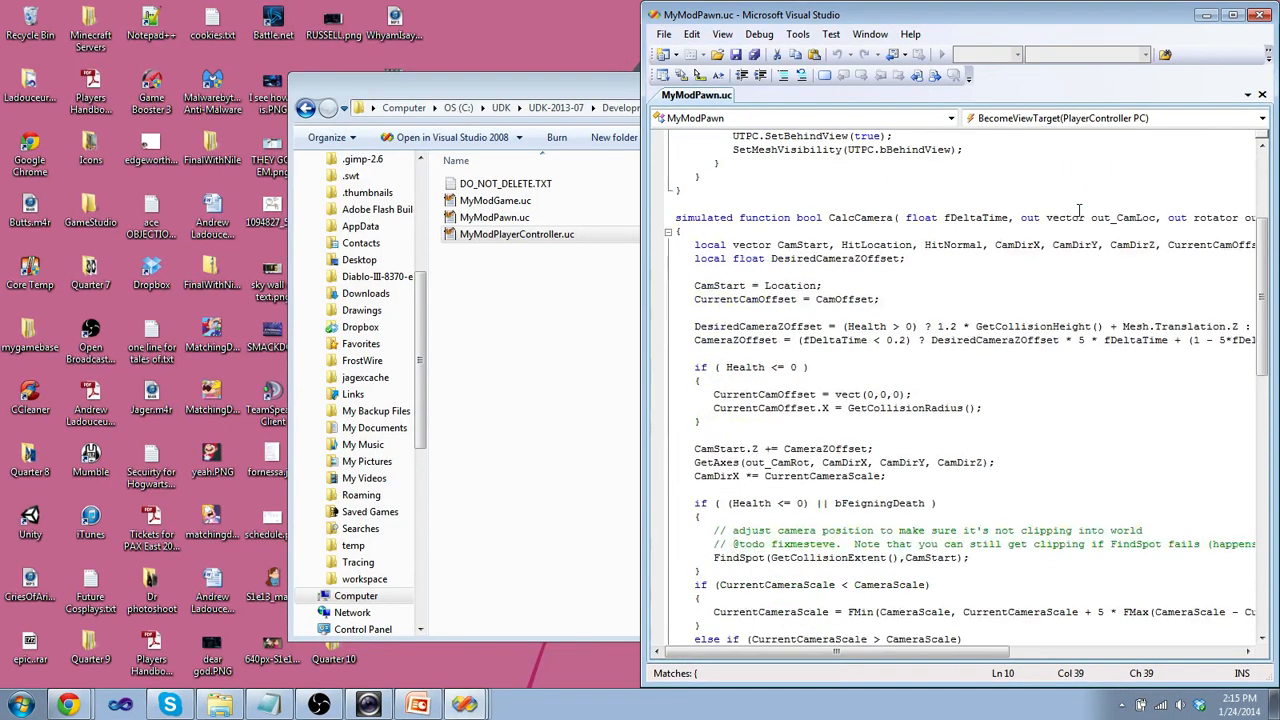
scroll(1079, 210, "up", 3)
scroll(1079, 210, "up", 1)
scroll(1079, 210, "up", 1)
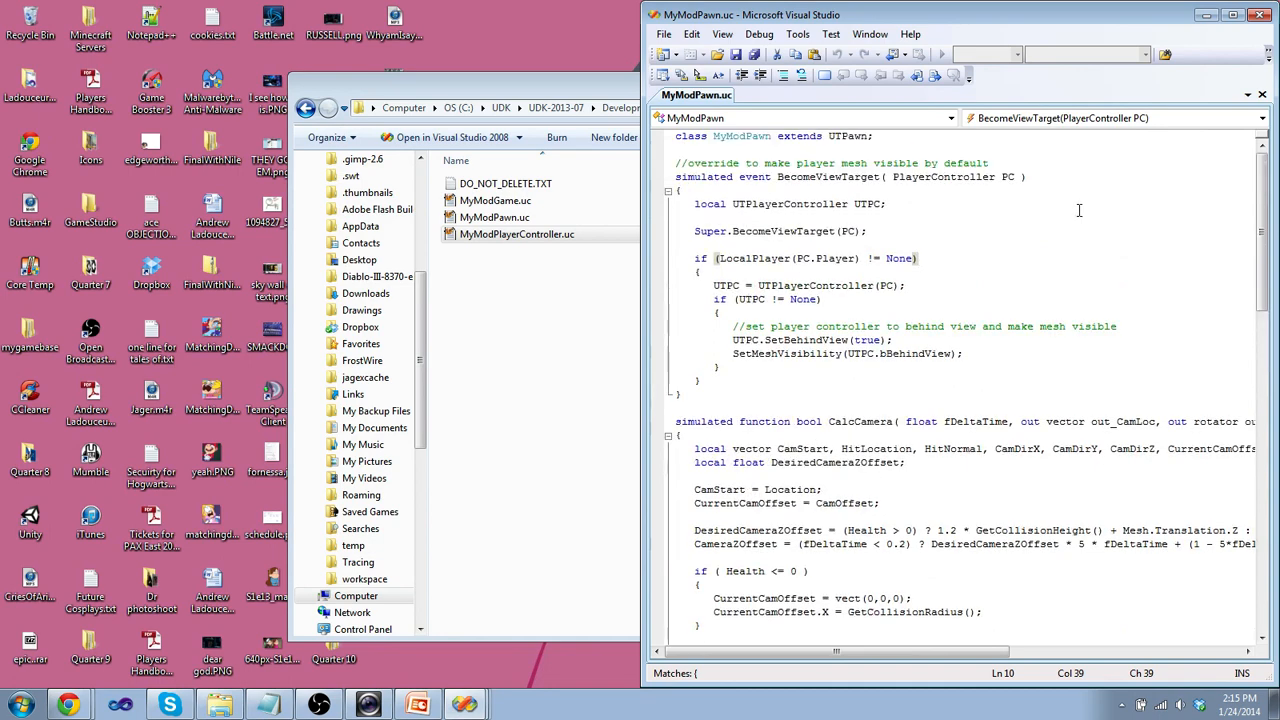
scroll(1100, 230, "down", 4)
scroll(1133, 249, "down", 1)
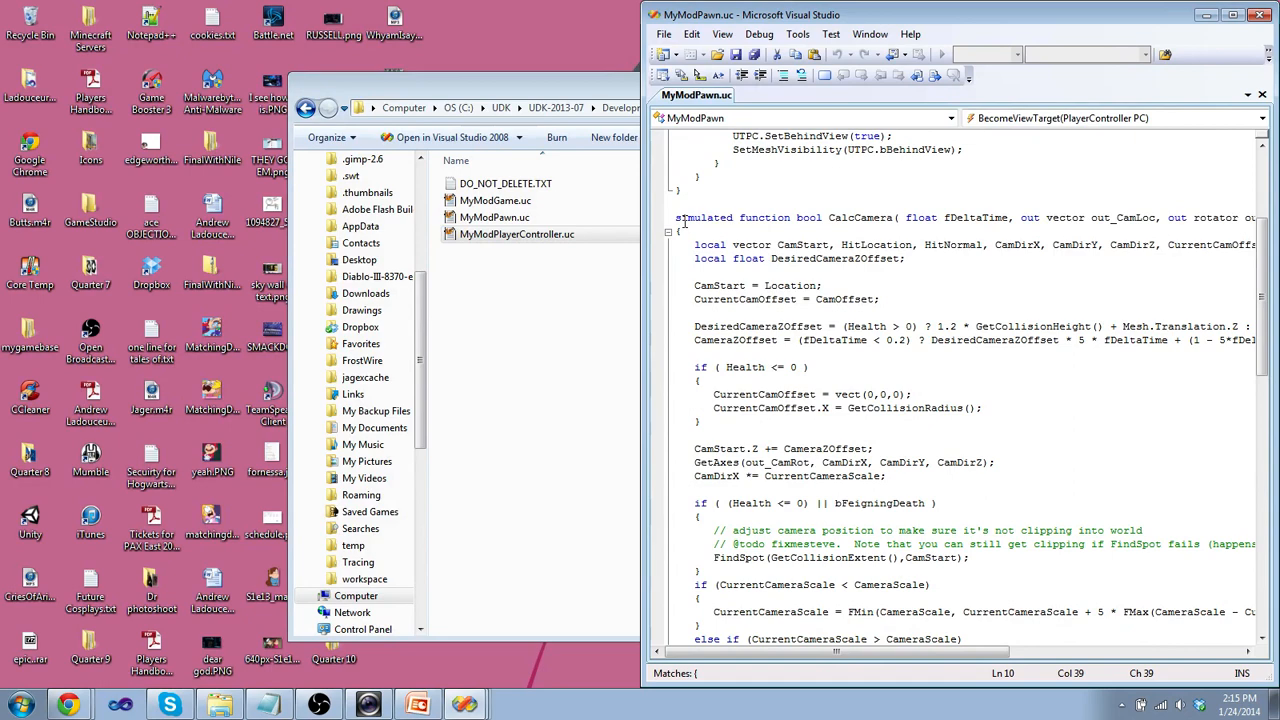
scroll(952, 241, "down", 1)
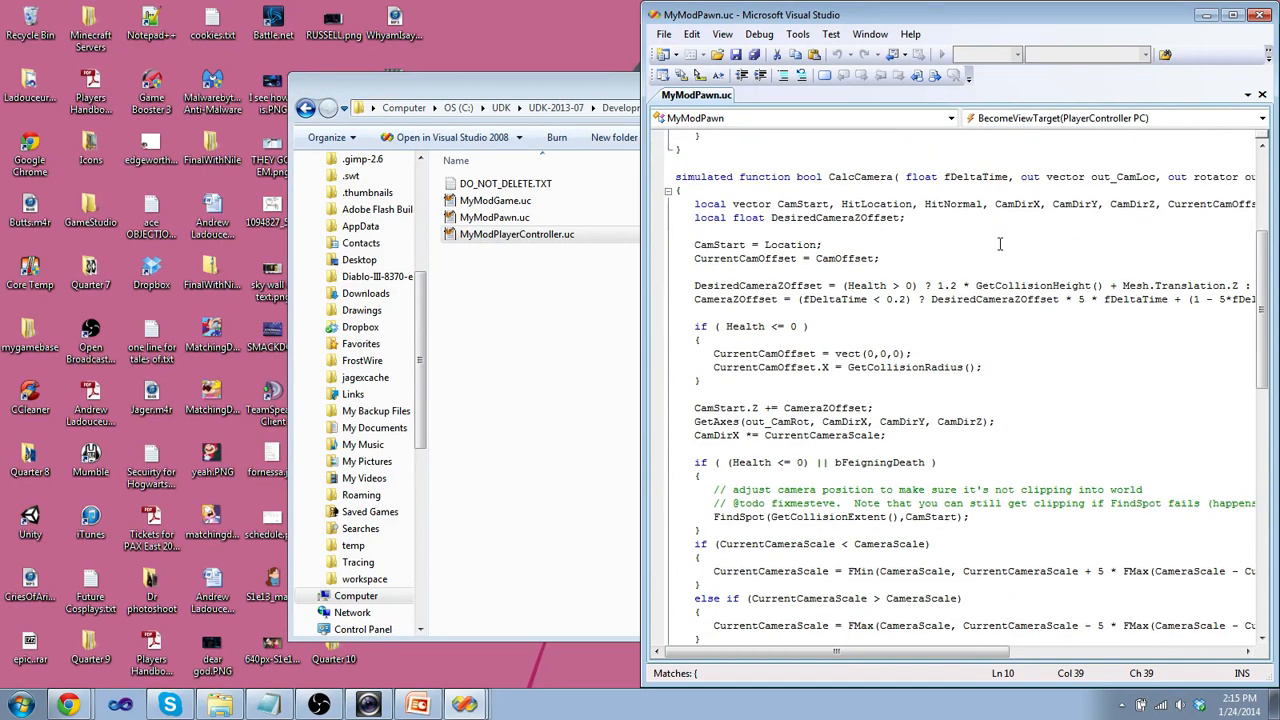
scroll(696, 190, "down", 3)
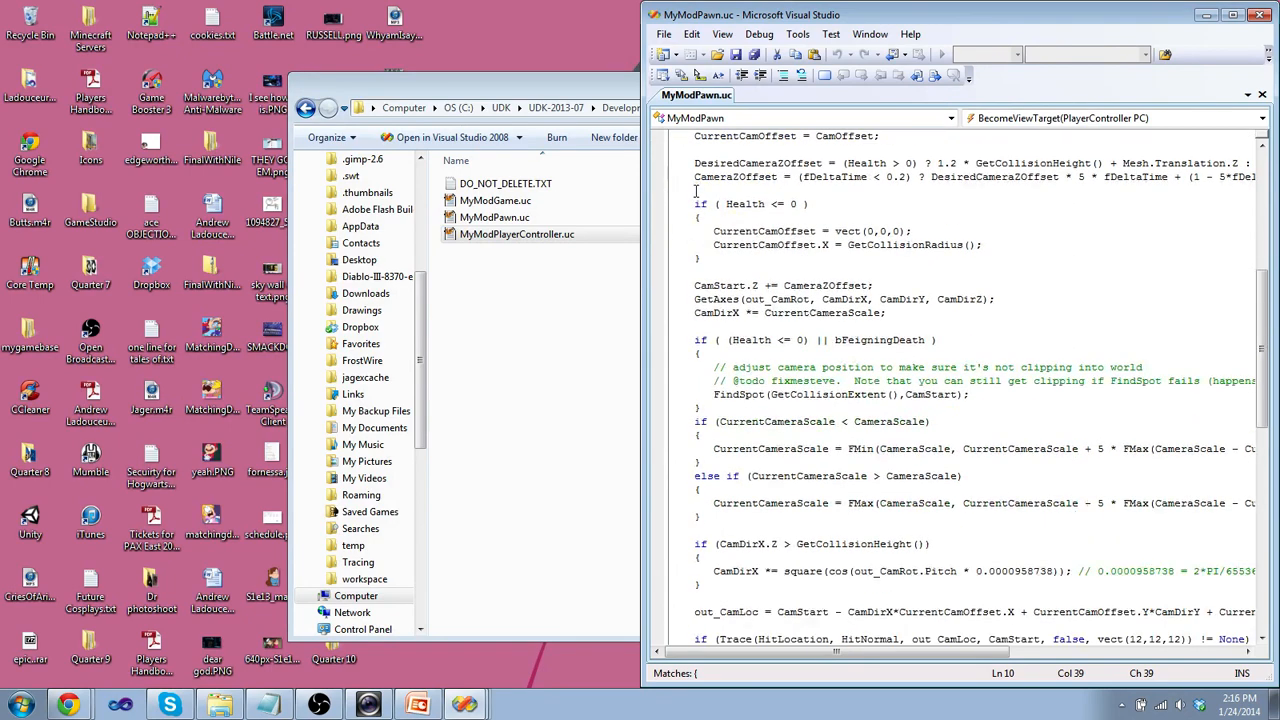
scroll(696, 190, "up", 5)
scroll(710, 210, "down", 3)
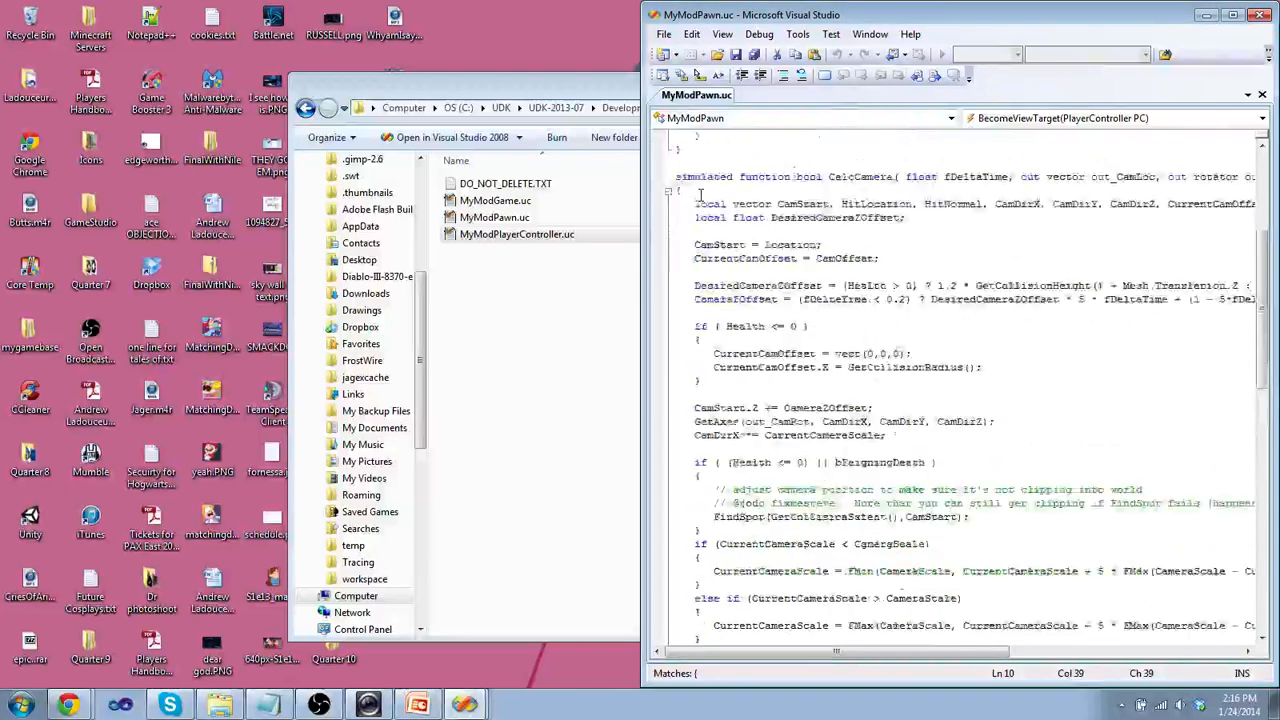
scroll(725, 230, "down", 5)
scroll(735, 243, "down", 3)
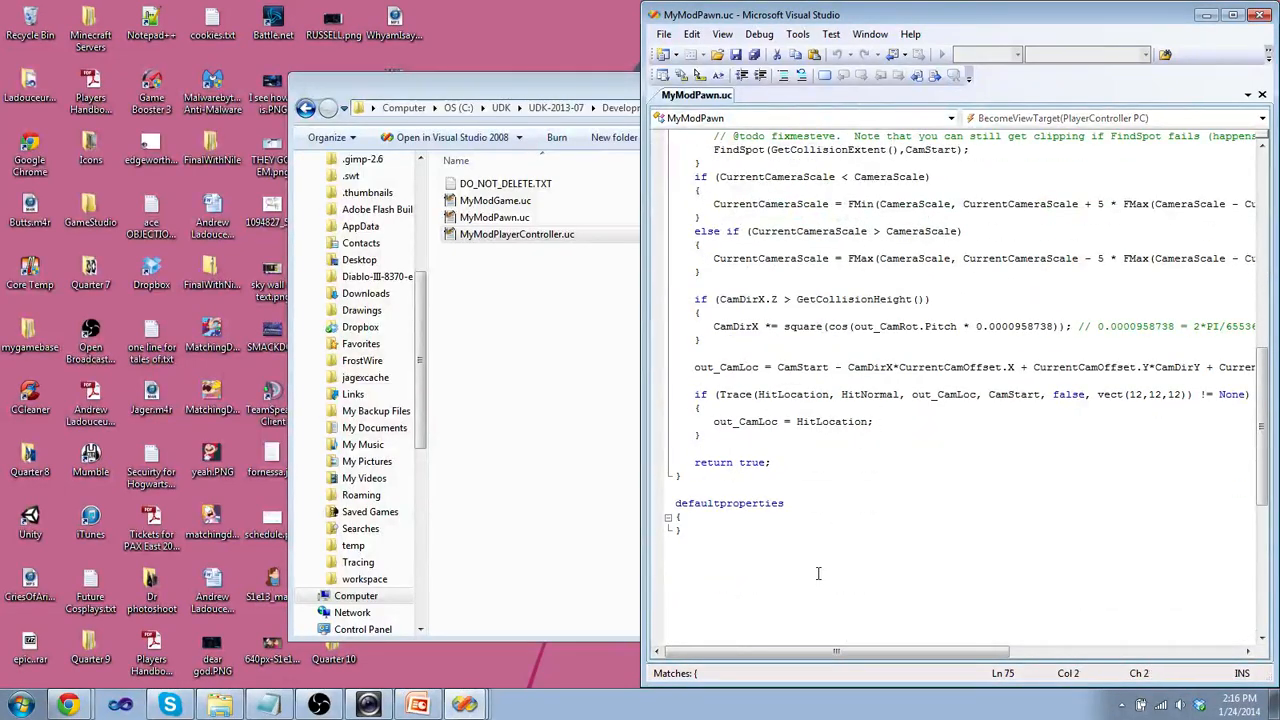
left_click(880, 520)
scroll(993, 528, "up", 1)
scroll(993, 528, "up", 3)
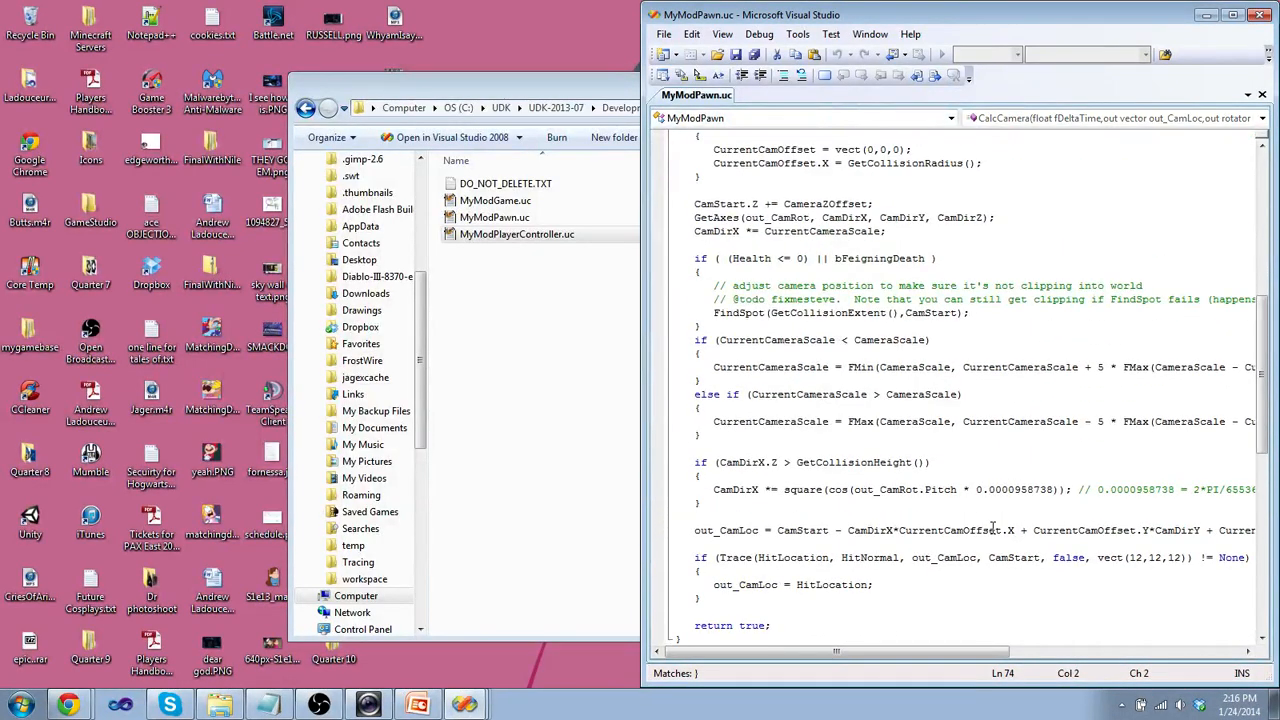
scroll(993, 528, "up", 5)
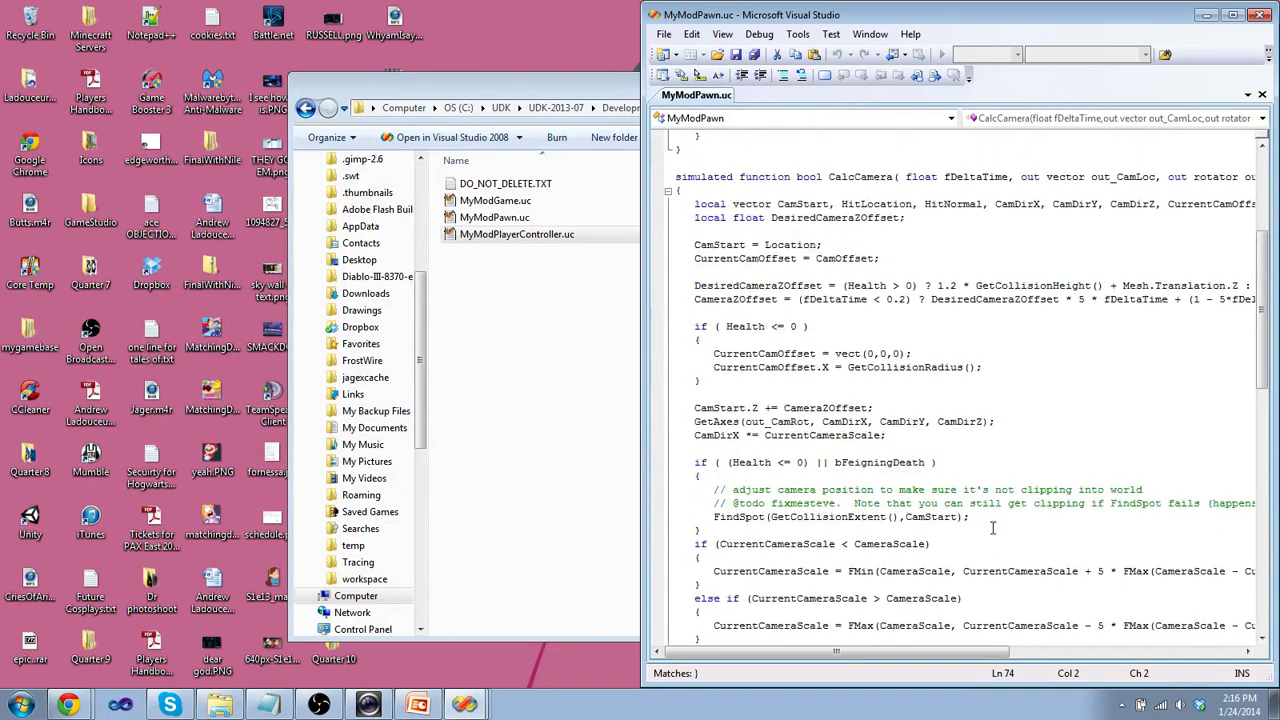
scroll(993, 528, "up", 1)
scroll(993, 528, "up", 4)
scroll(993, 524, "up", 1)
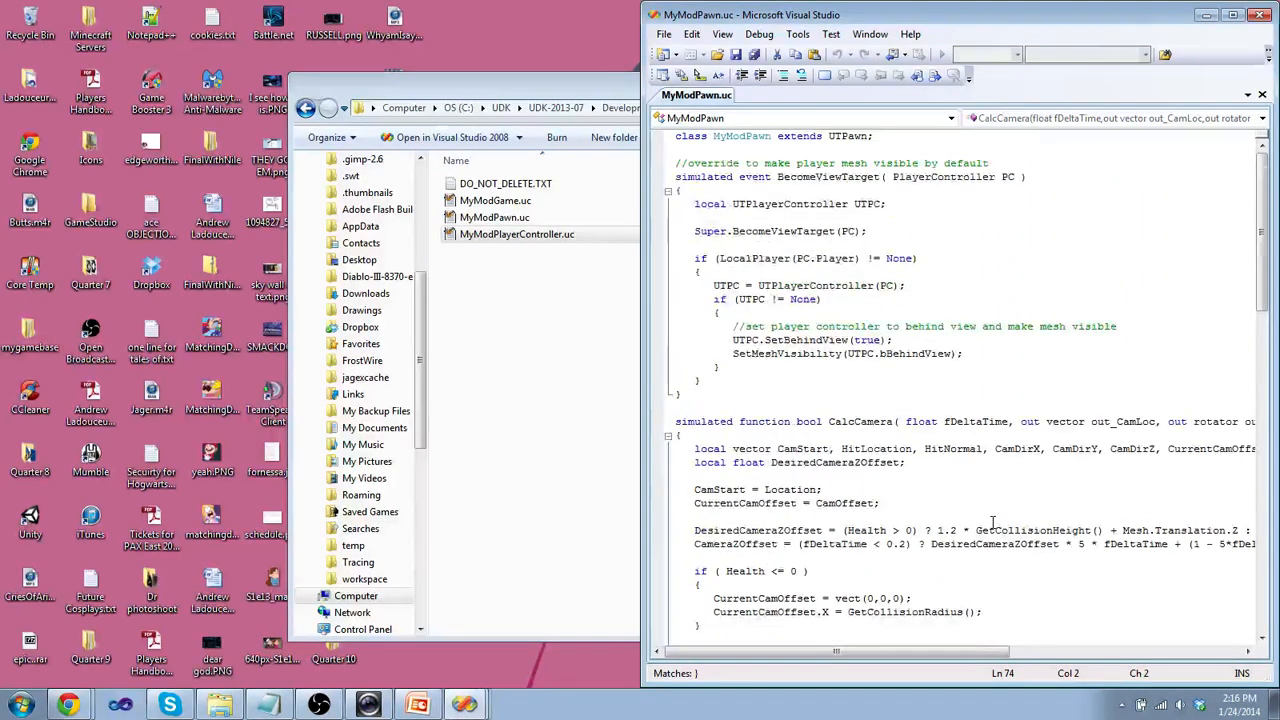
scroll(848, 412, "down", 7)
scroll(848, 420, "down", 6)
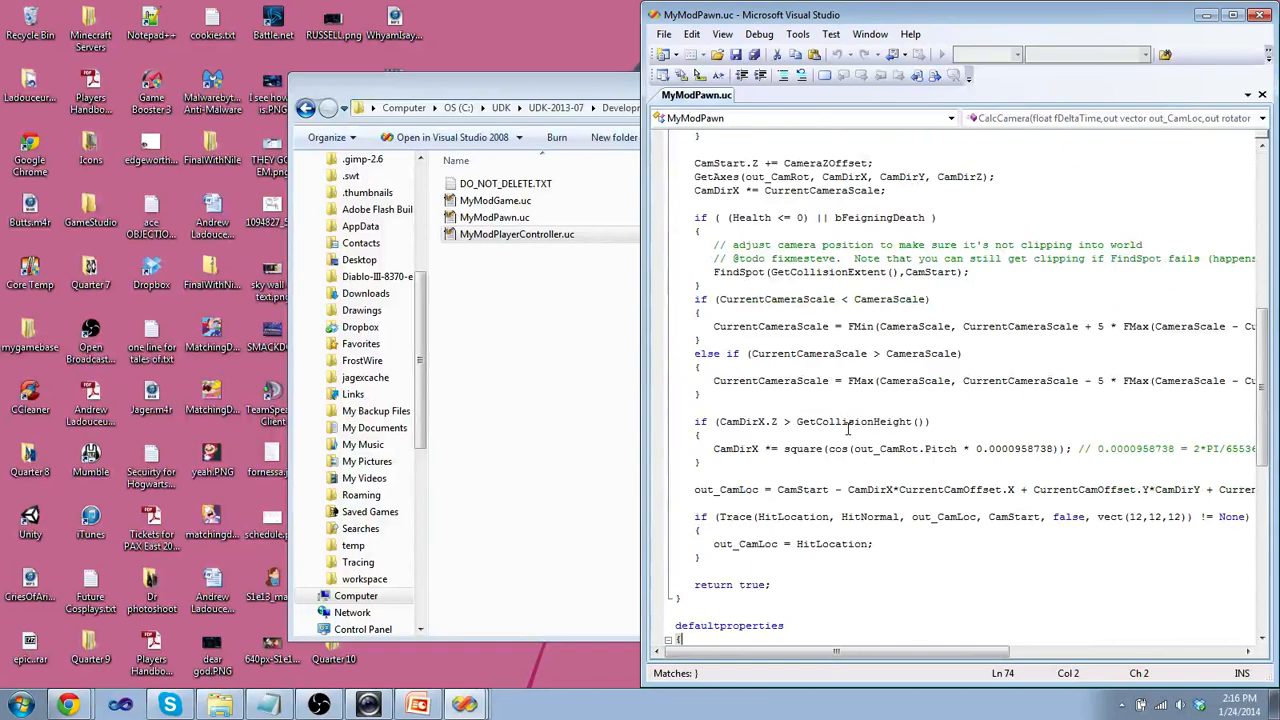
scroll(846, 436, "down", 3)
scroll(846, 436, "up", 5)
scroll(846, 436, "up", 6)
scroll(846, 436, "up", 1)
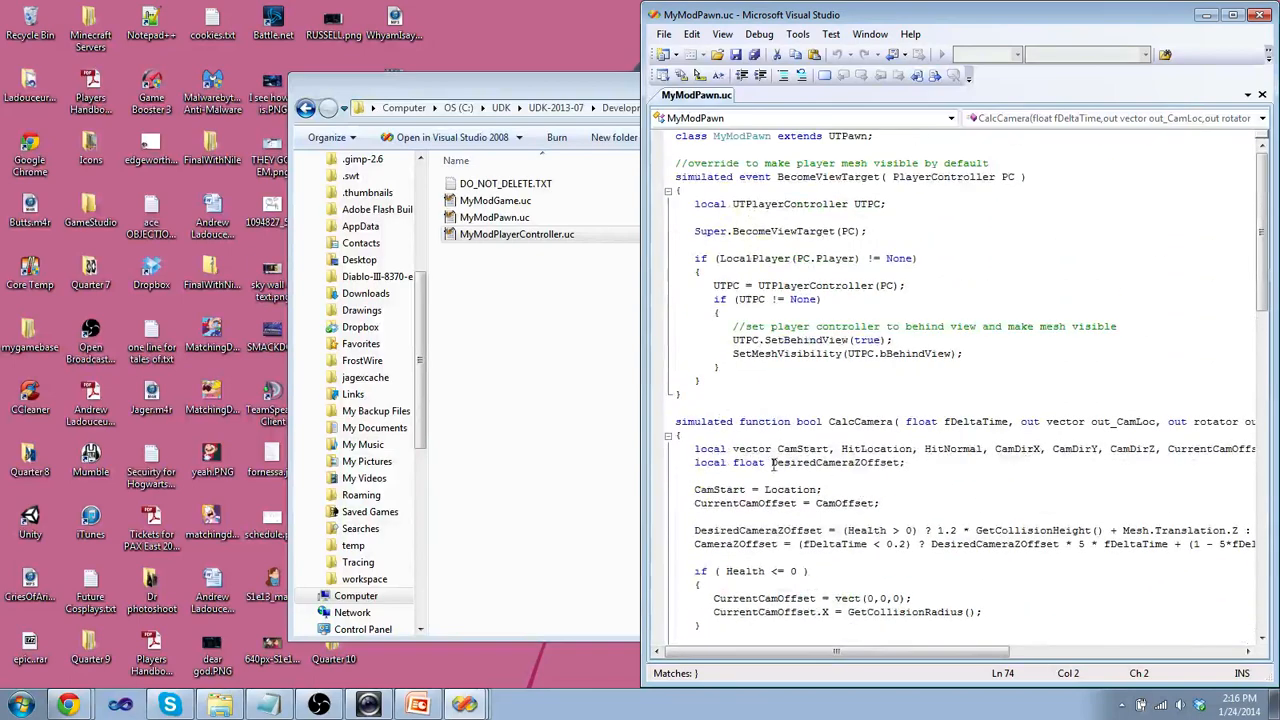
left_click(534, 436)
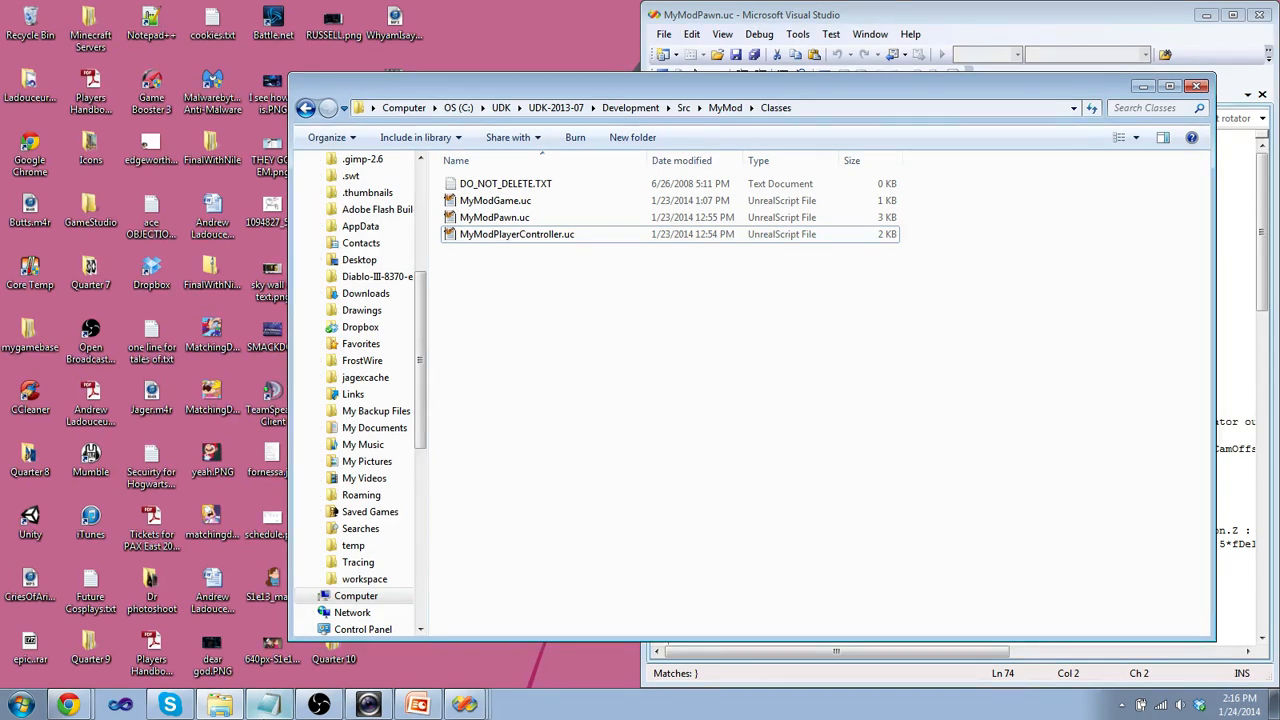
Browse to UDKGame > Config and open UDKEngine.ini in Notepad.
left_click(555, 107)
double_click(470, 234)
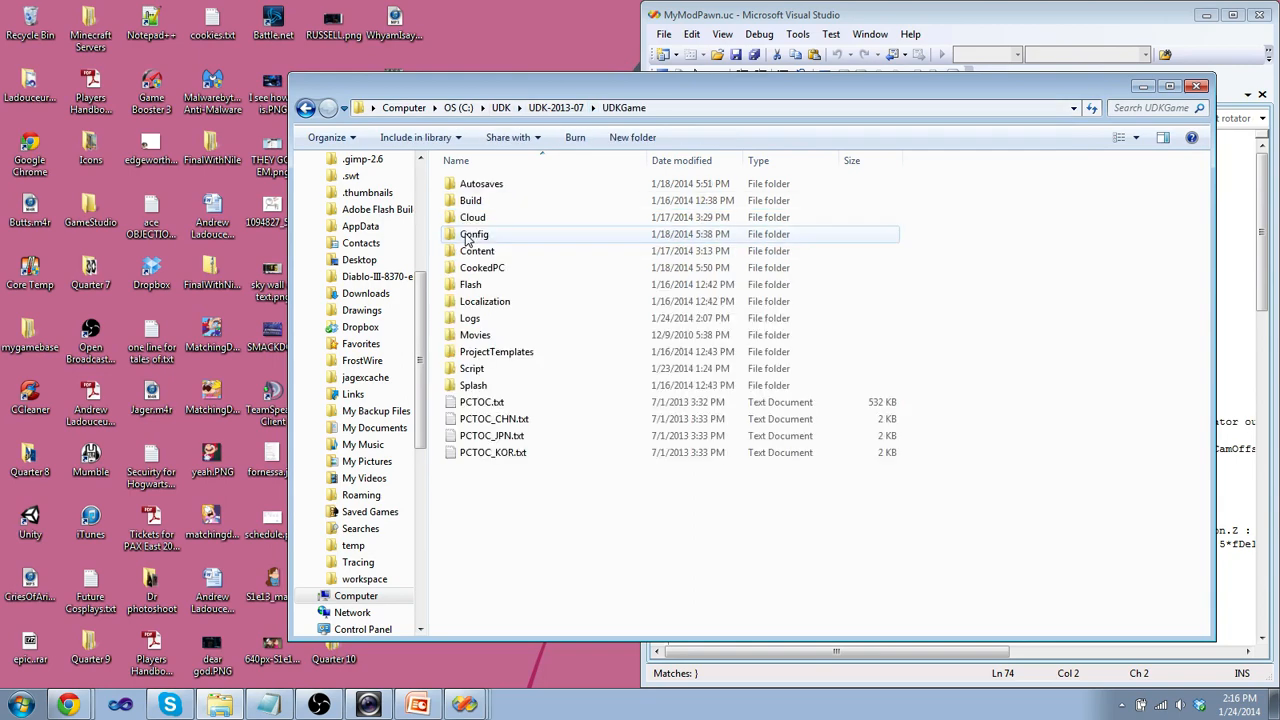
double_click(470, 238)
scroll(640, 310, "down", 2)
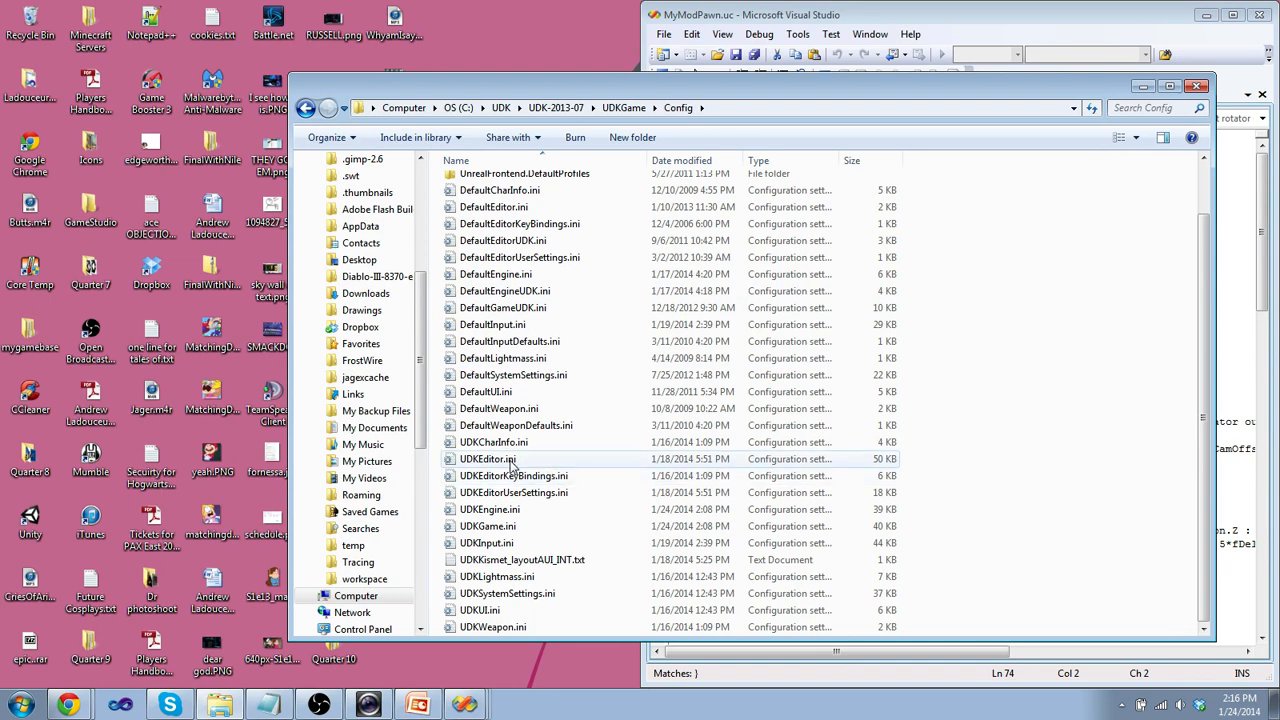
double_click(490, 509)
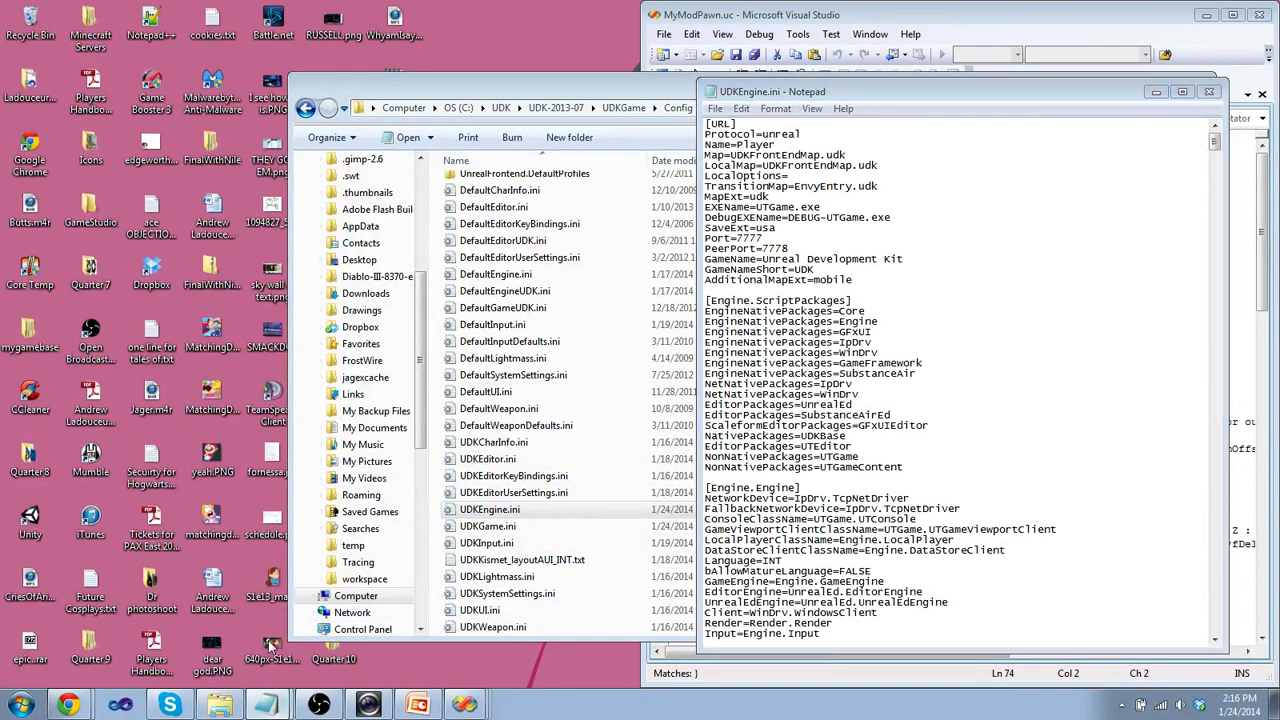
Check [UnrealEd.EditorEngine] lists ModEditPackages=MyMod and ModEditPackages=TopDownMod.
left_click_drag(860, 92, 240, 100)
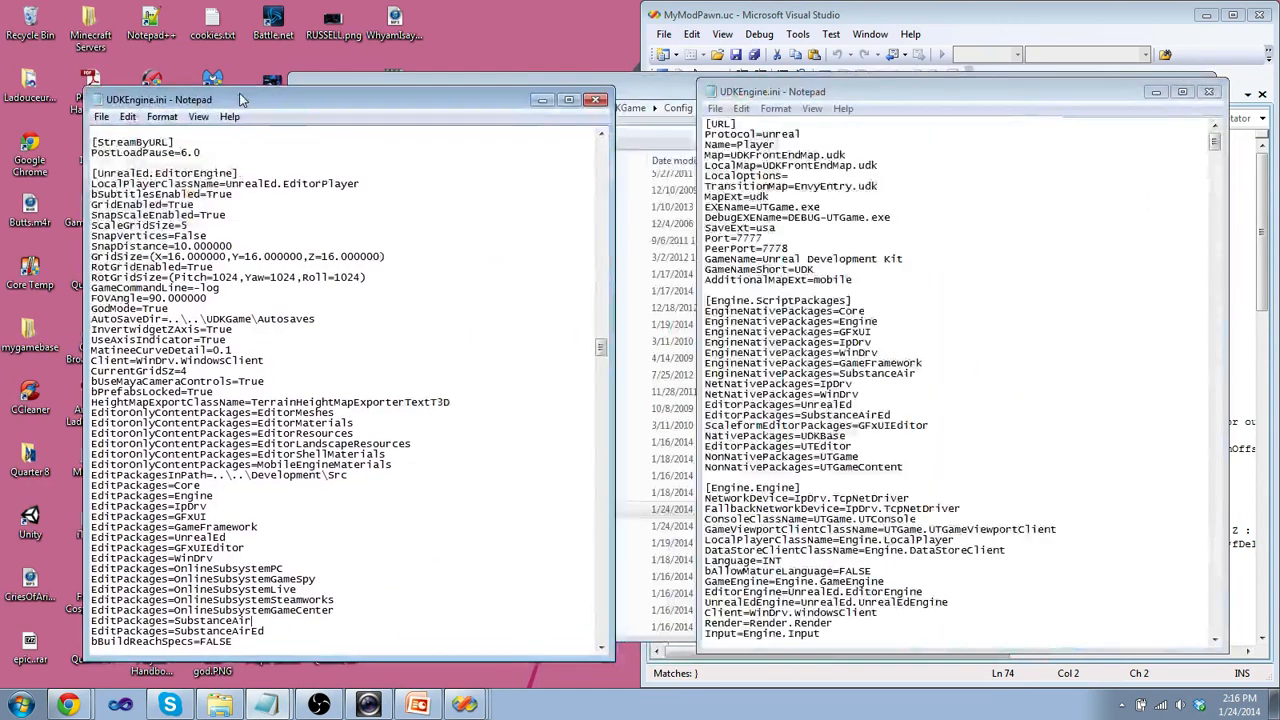
left_click_drag(272, 175, 100, 178)
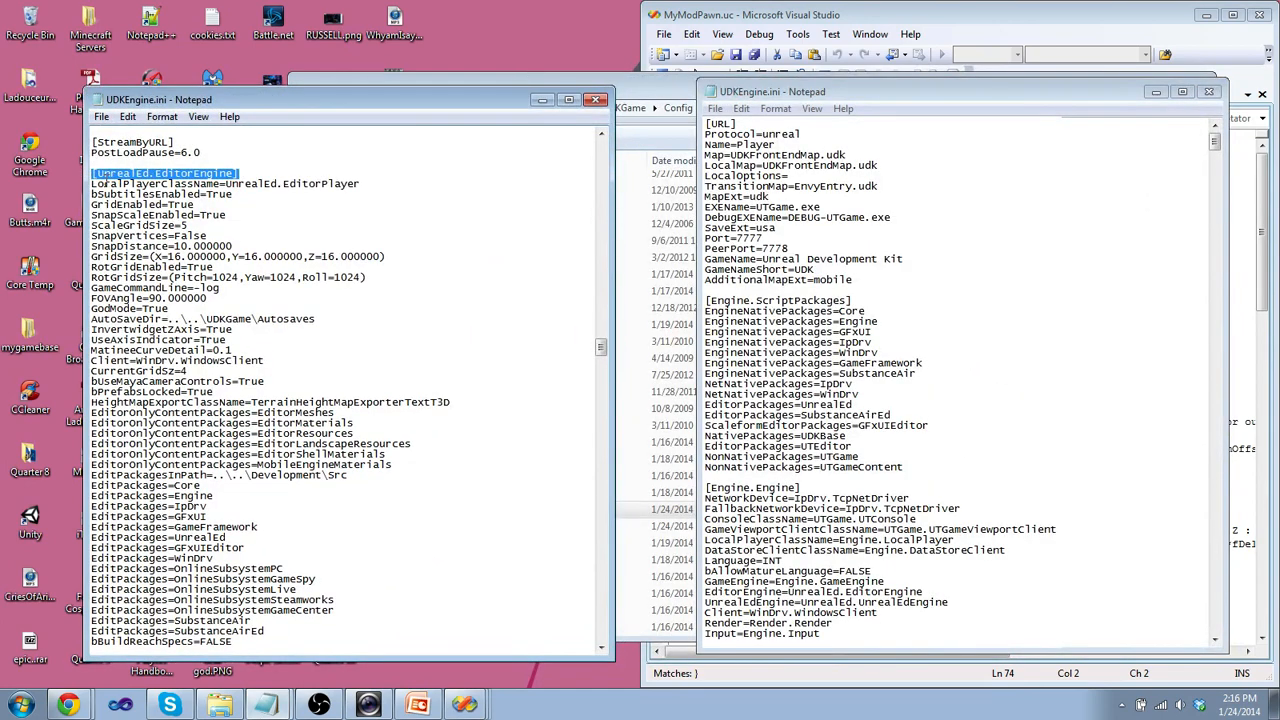
left_click(473, 294)
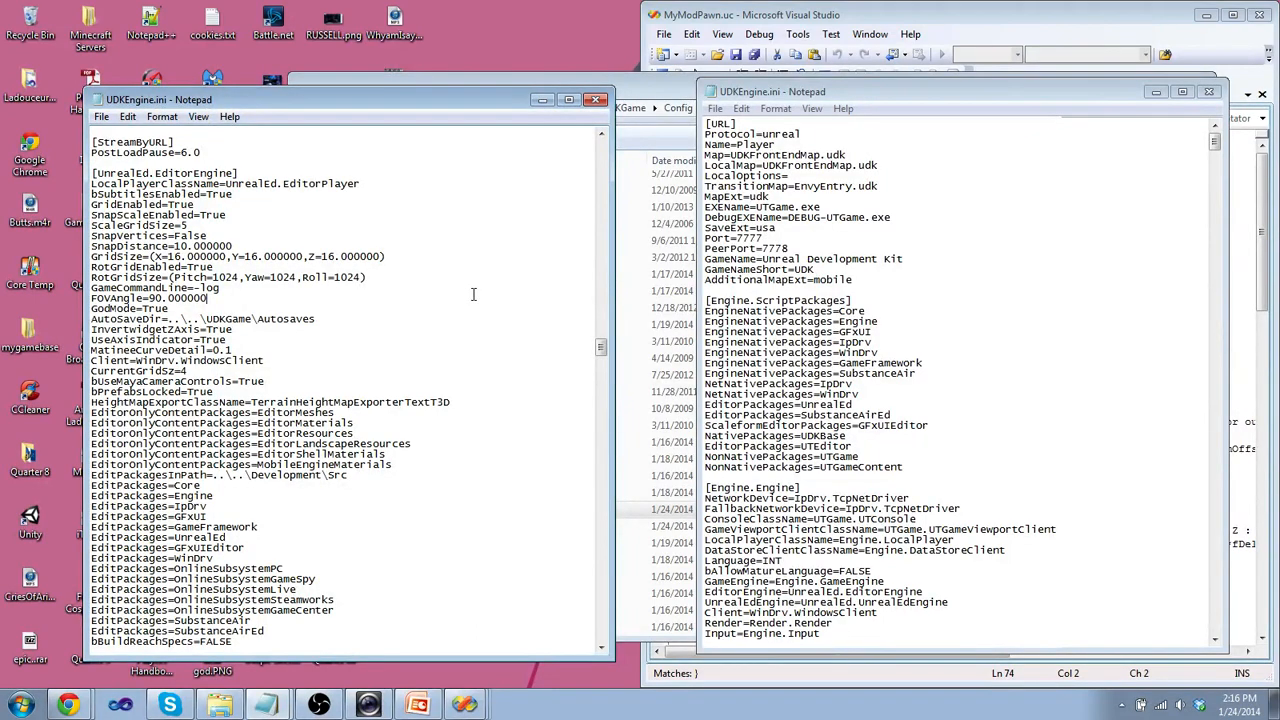
scroll(334, 268, "down", 3)
scroll(334, 268, "down", 10)
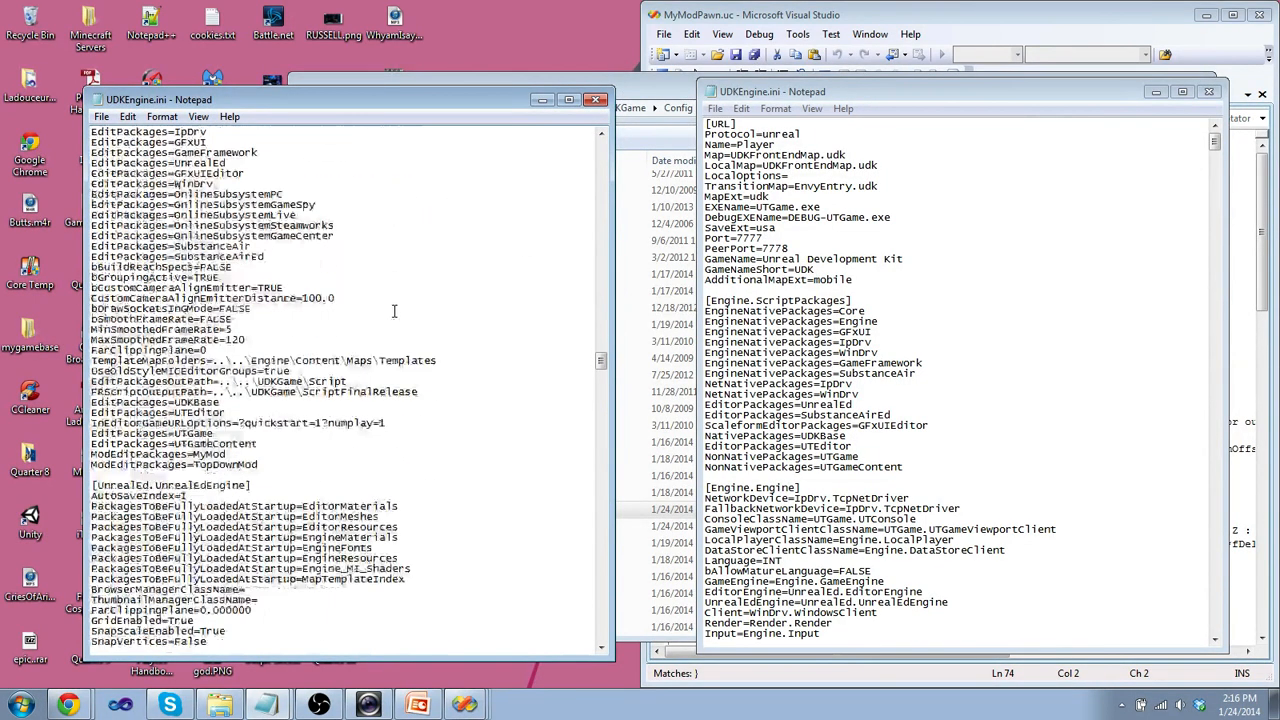
scroll(380, 300, "down", 4)
scroll(420, 346, "up", 5)
scroll(307, 457, "up", 8)
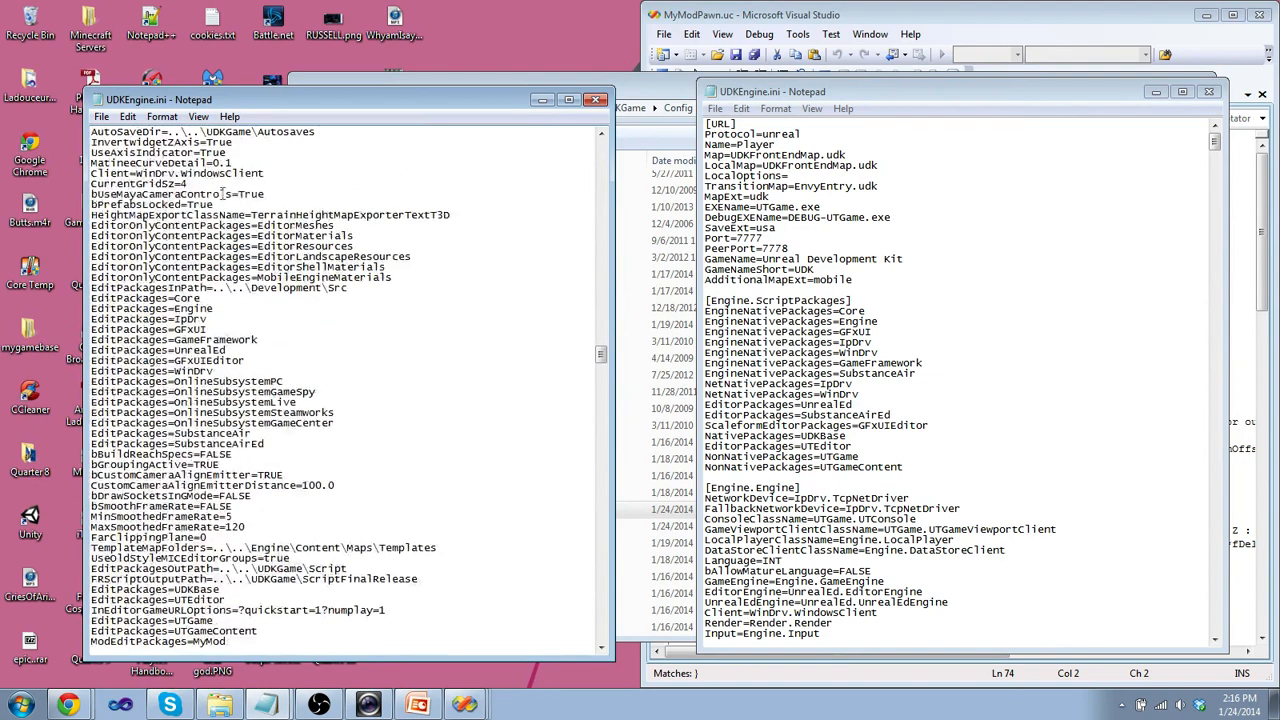
scroll(307, 457, "down", 6)
left_click_drag(284, 516, 118, 517)
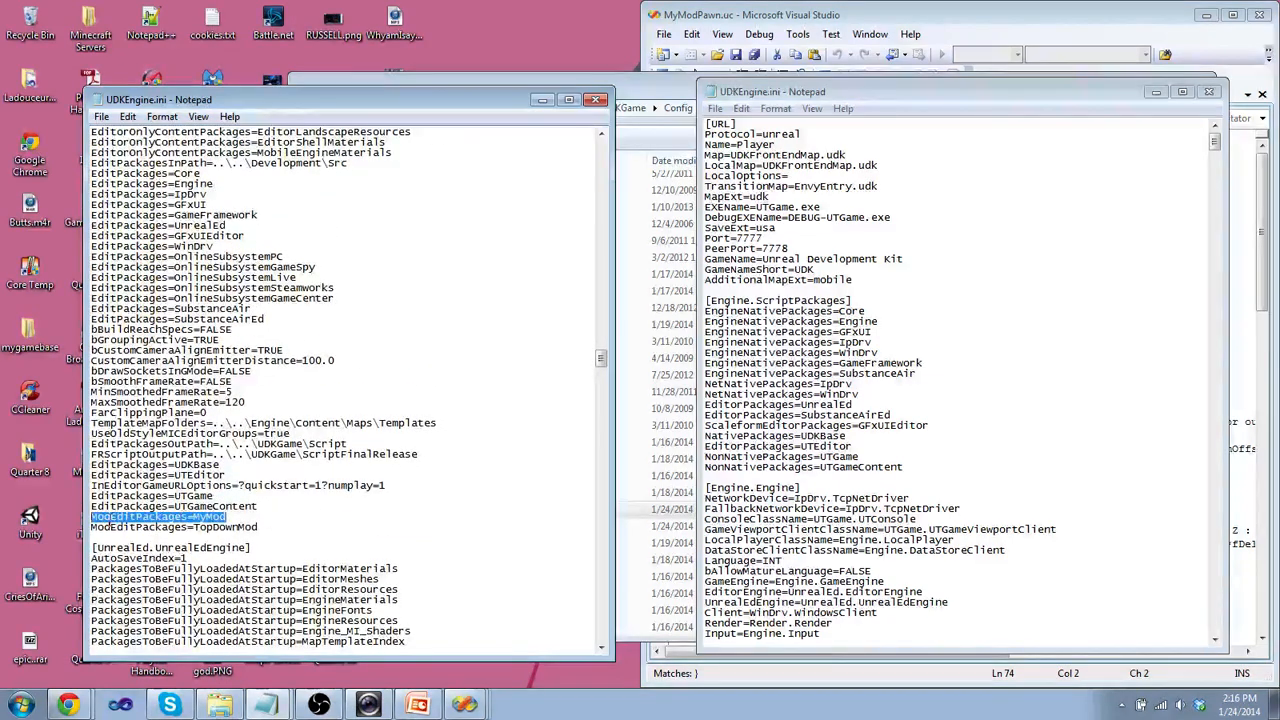
left_click(100, 518)
scroll(219, 383, "up", 6)
scroll(219, 383, "down", 7)
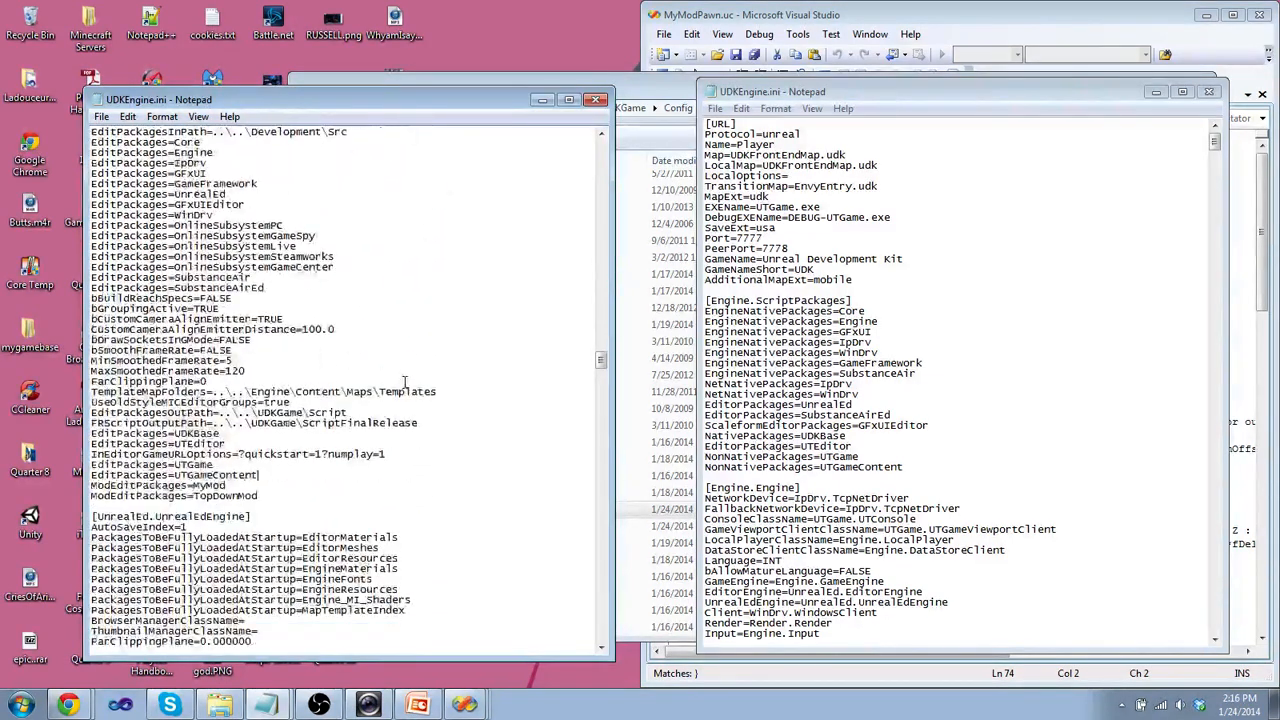
left_click_drag(228, 486, 88, 486)
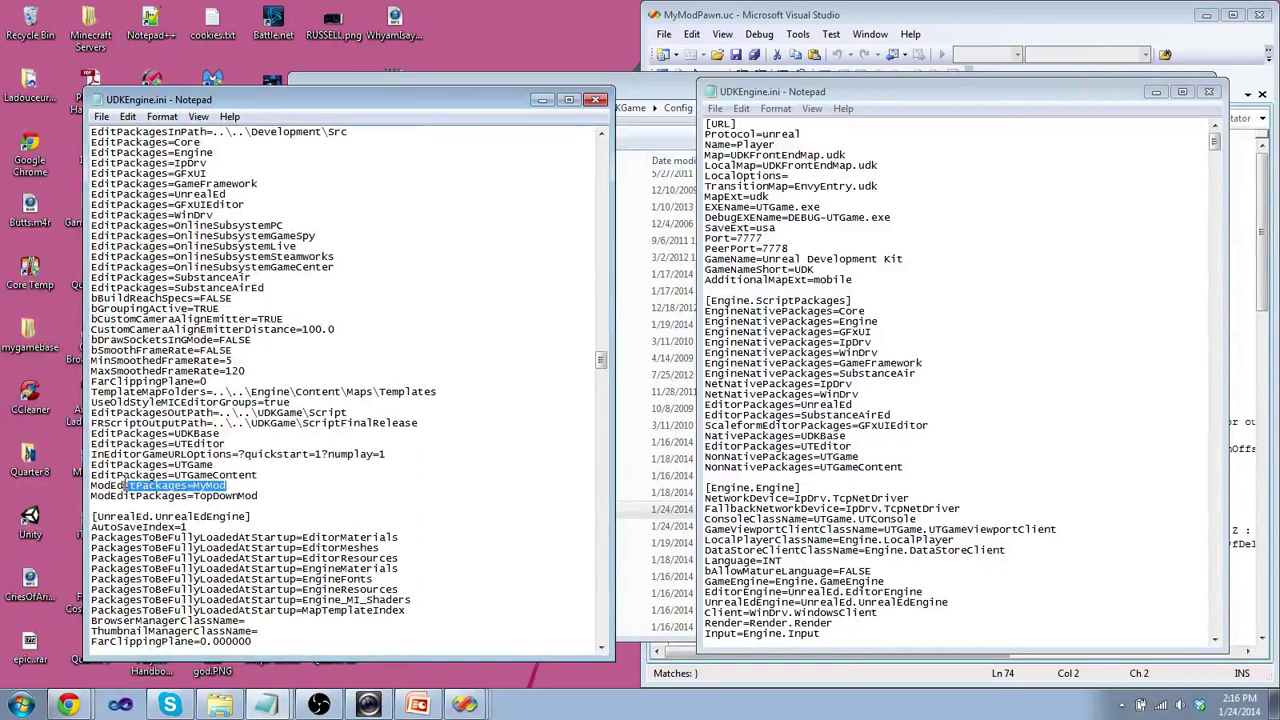
left_click(238, 482)
left_click_drag(183, 485, 100, 474)
left_click(260, 486)
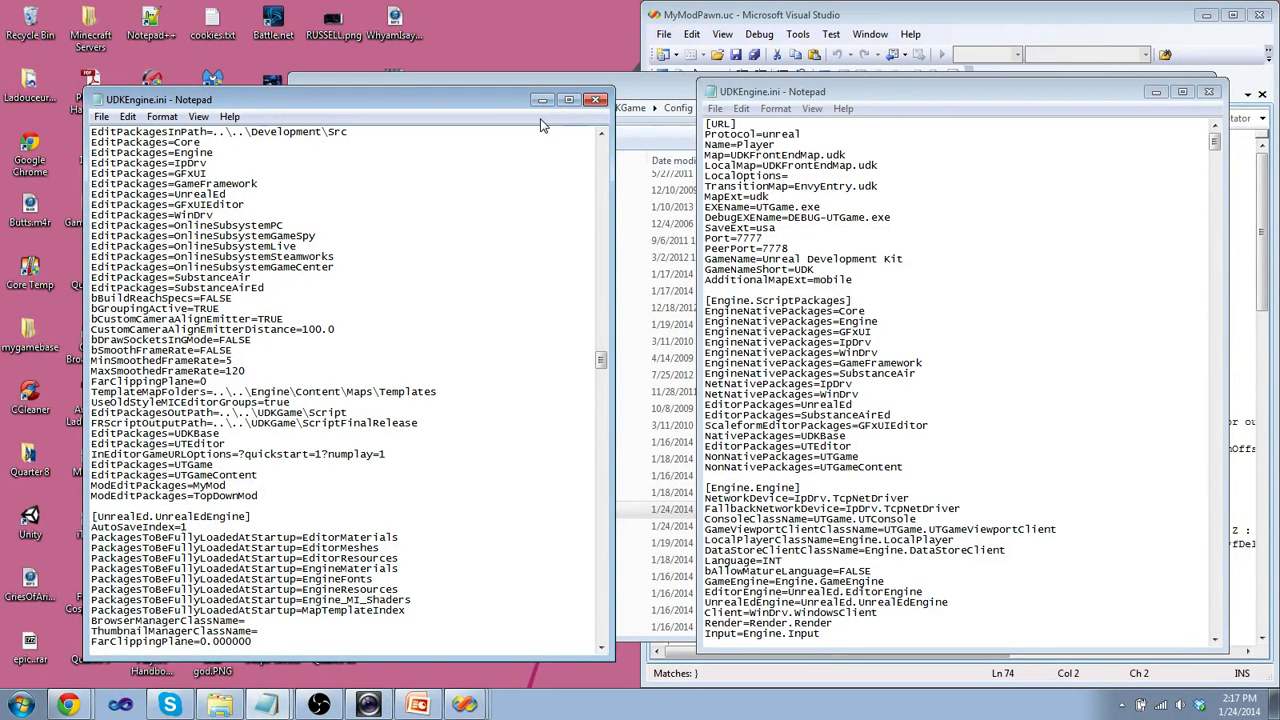
Close both UDKEngine.ini Notepad windows and Visual Studio.
left_click(596, 102)
left_click(1209, 92)
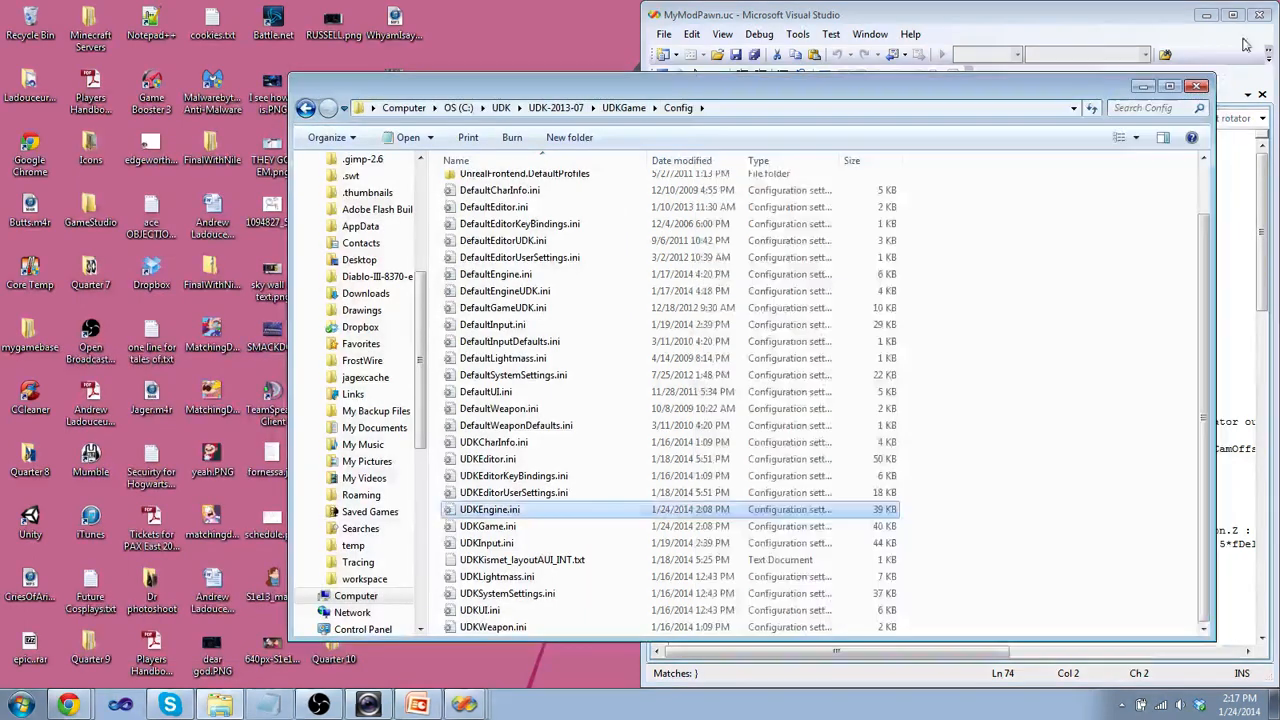
left_click(1260, 15)
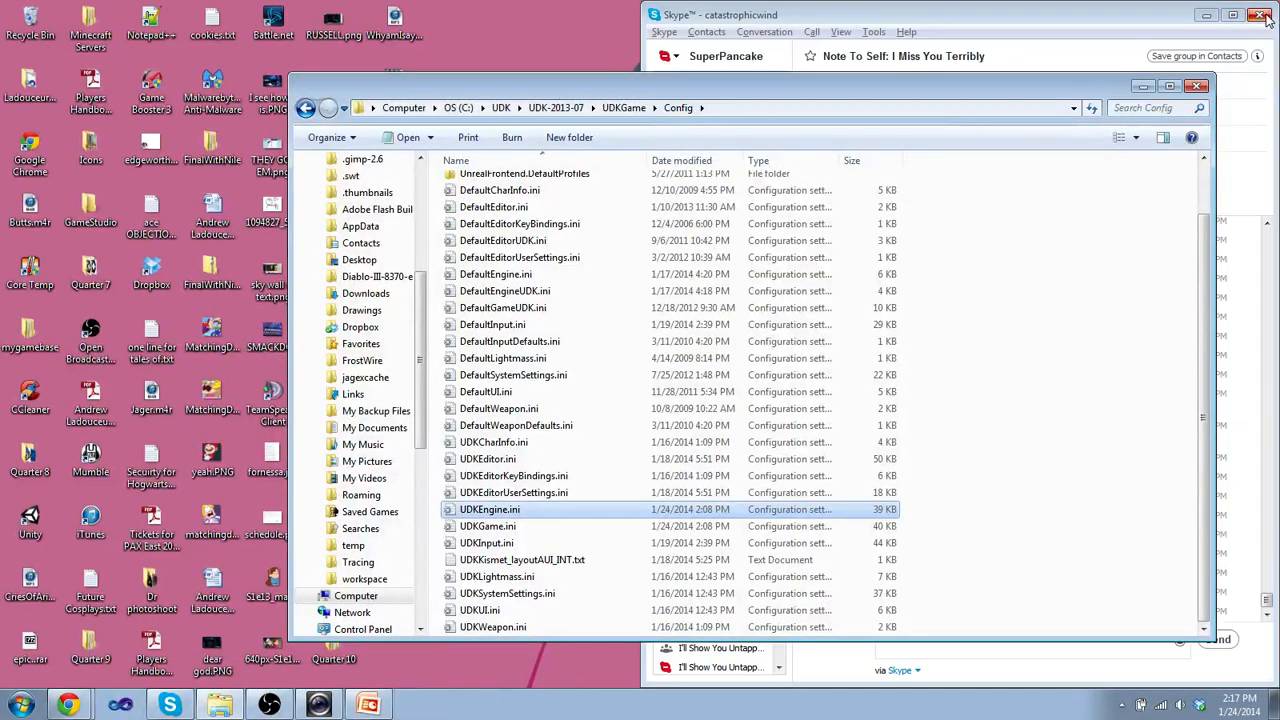
Launch Unreal Frontend from the Start menu and run Script > Full recompile.
key("super")
left_click(86, 400)
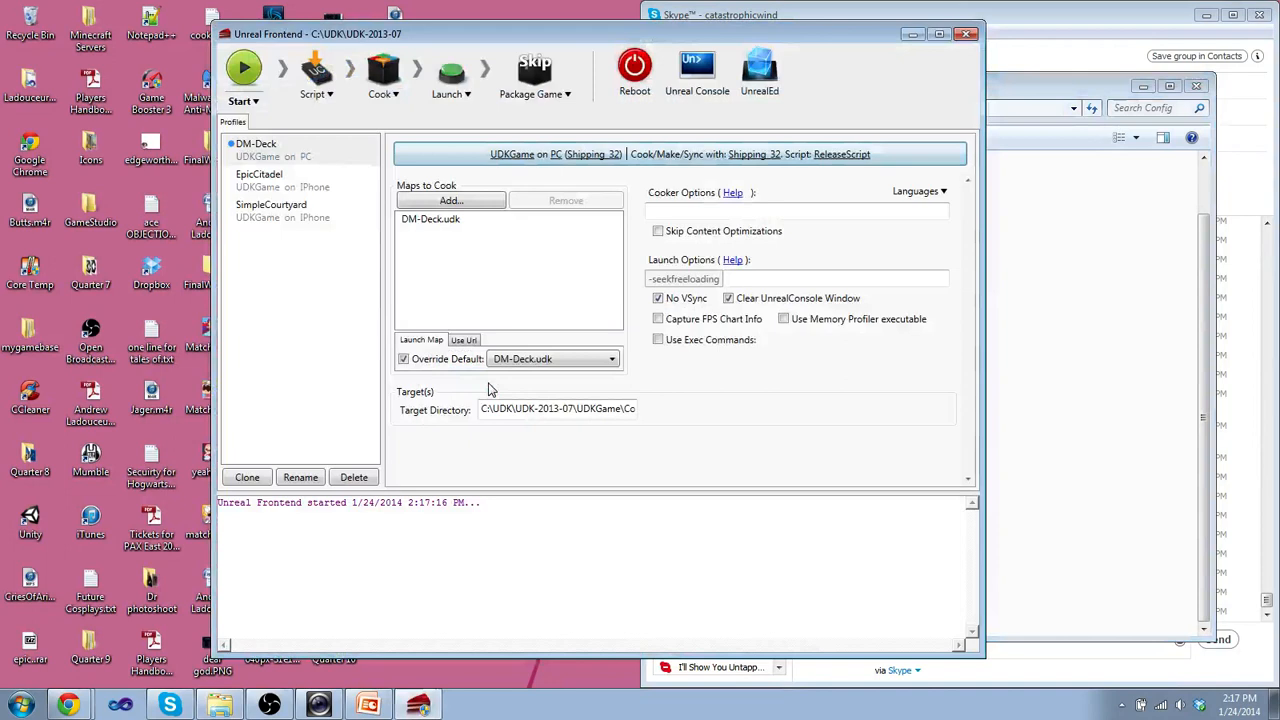
left_click(329, 97)
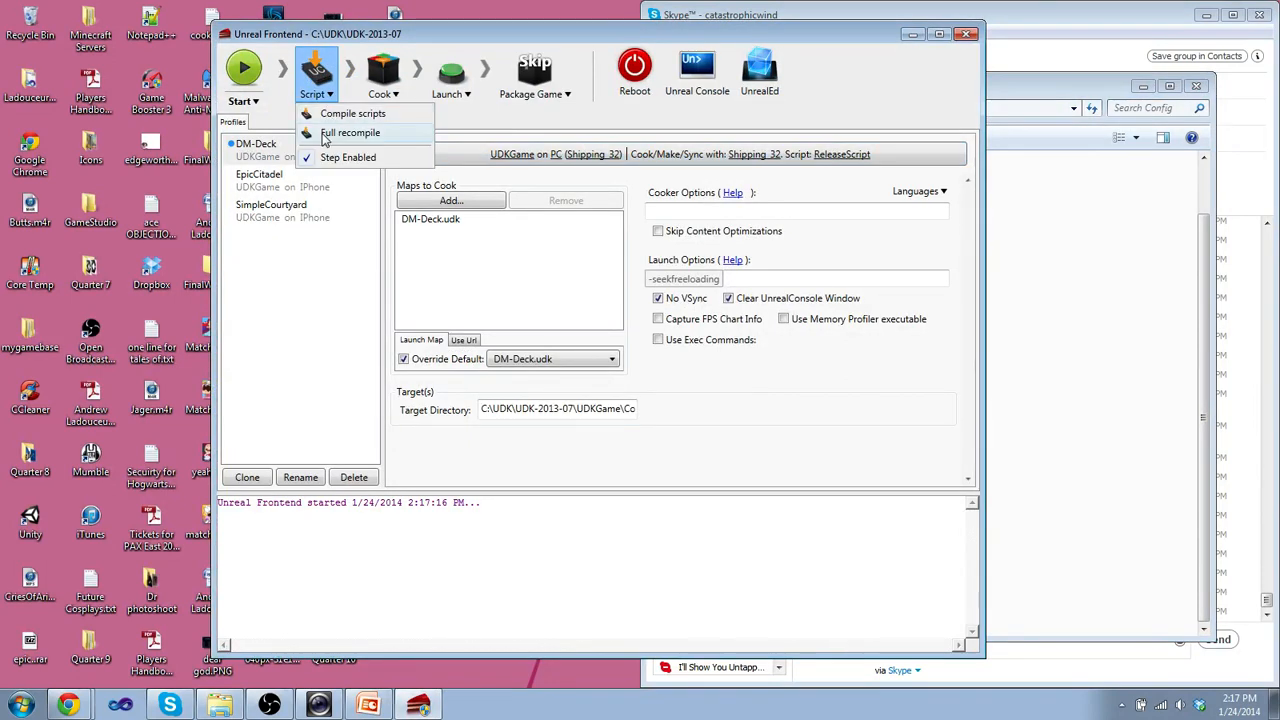
left_click(325, 139)
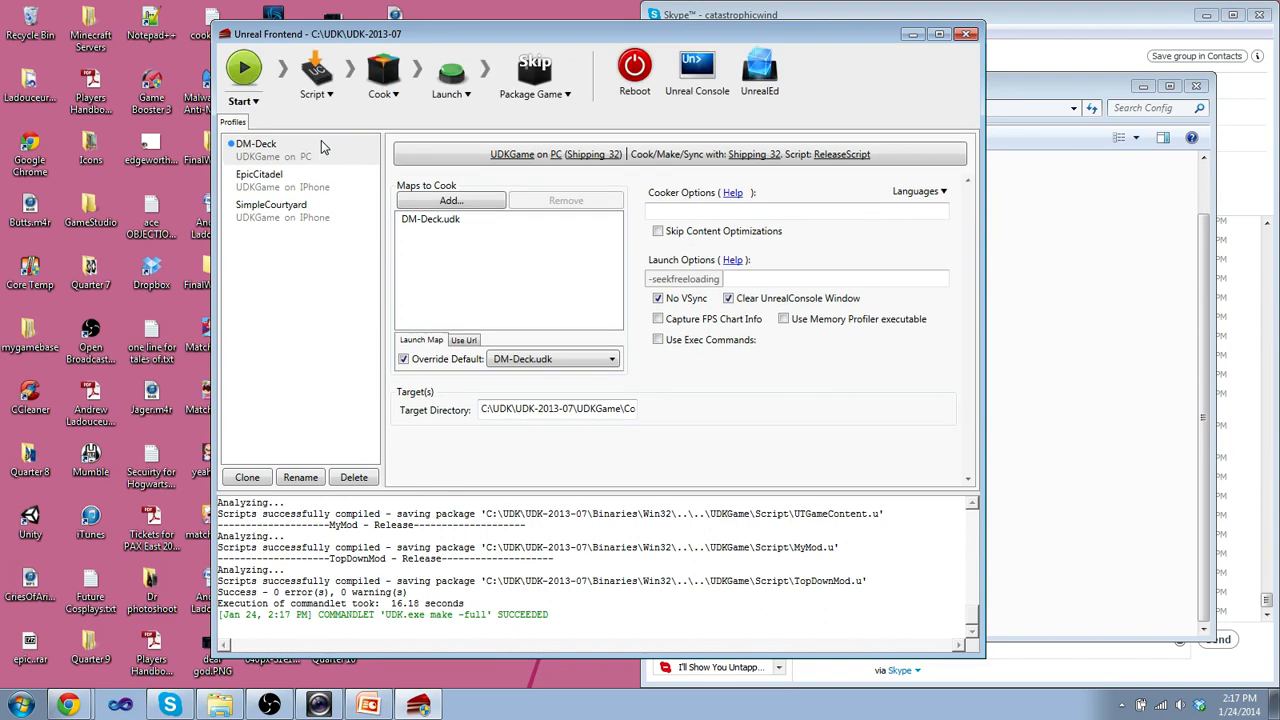
Minimize Unreal Frontend and browse to Binaries\Win32, selecting UDK.exe.
left_click(912, 34)
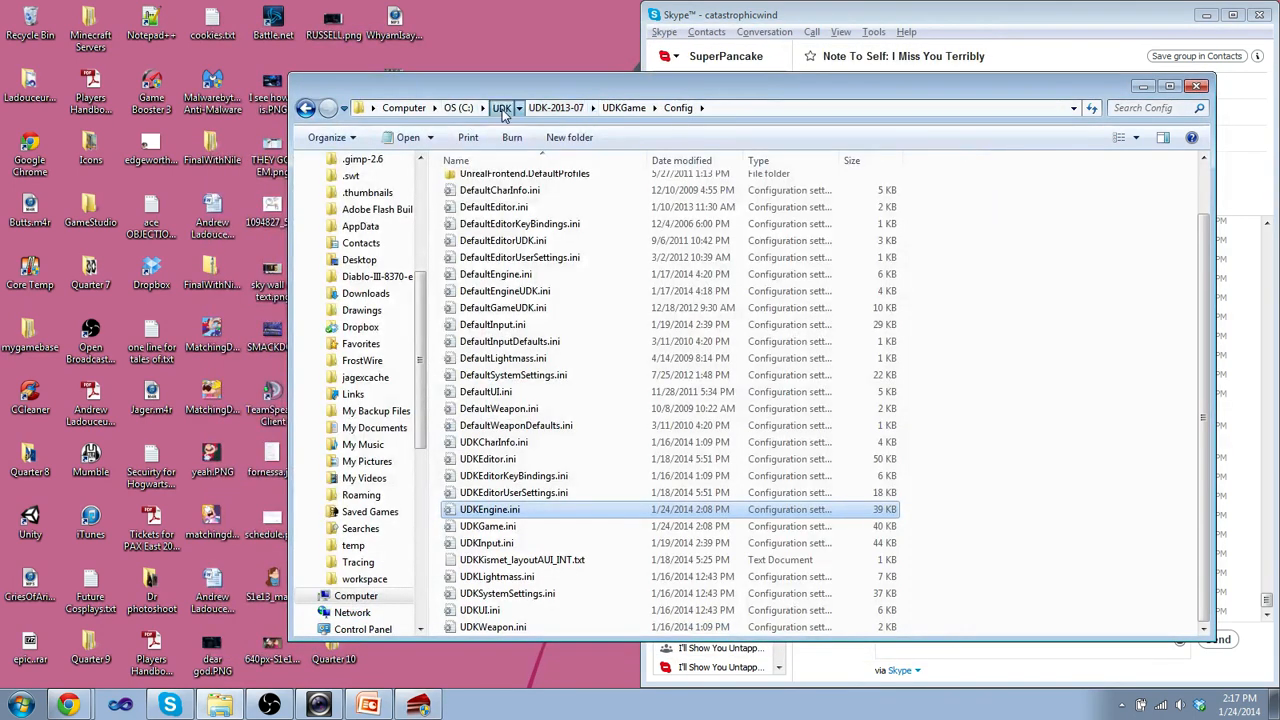
left_click(555, 107)
double_click(481, 187)
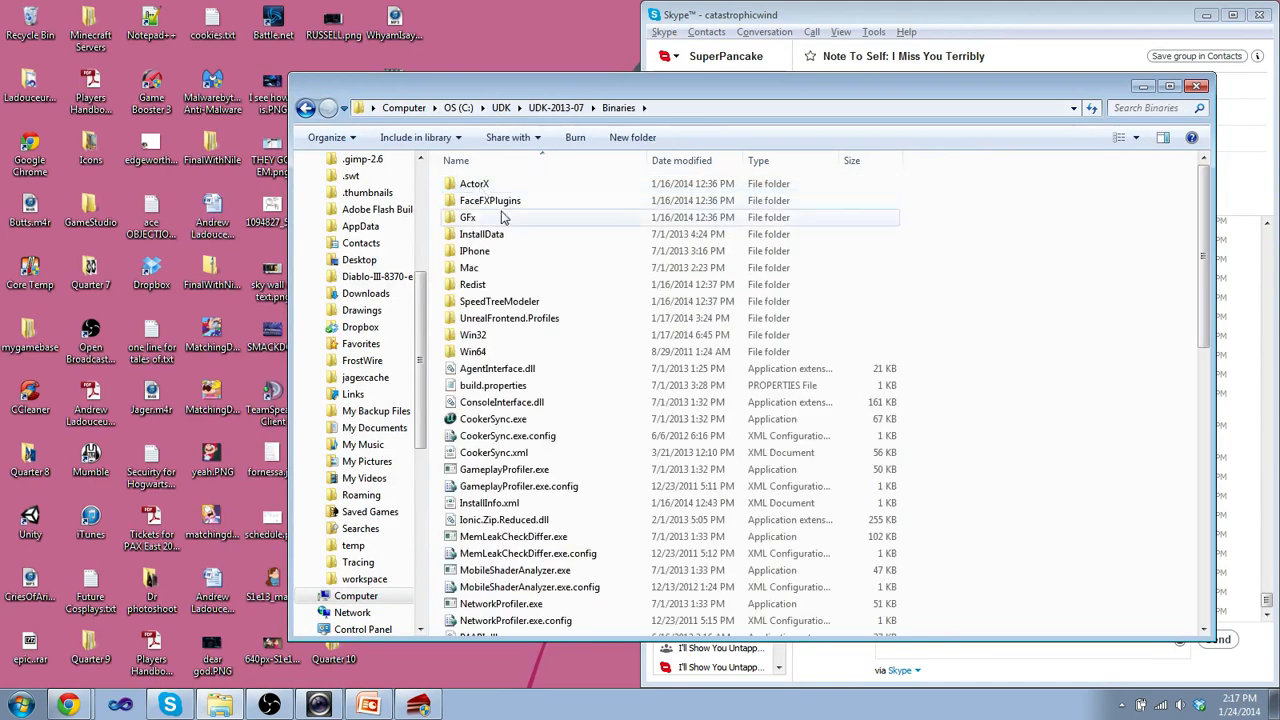
double_click(535, 340)
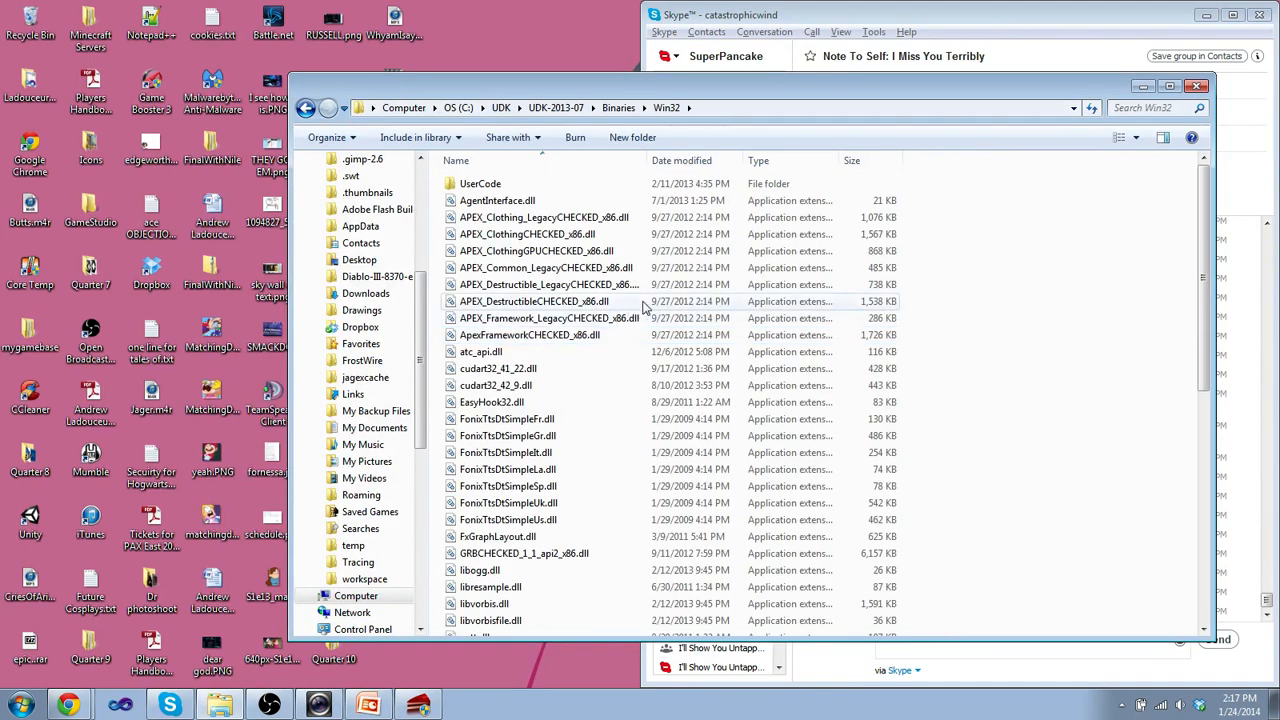
scroll(620, 330, "down", 3)
scroll(594, 366, "down", 5)
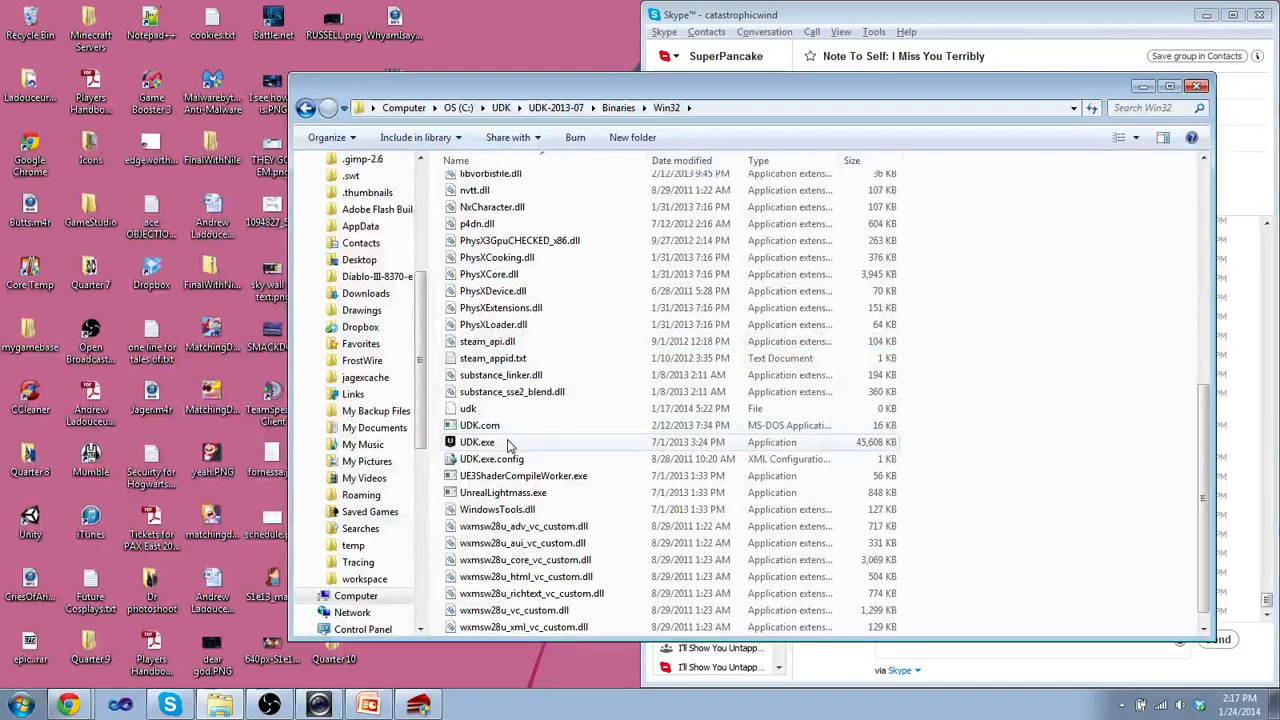
left_click(508, 444)
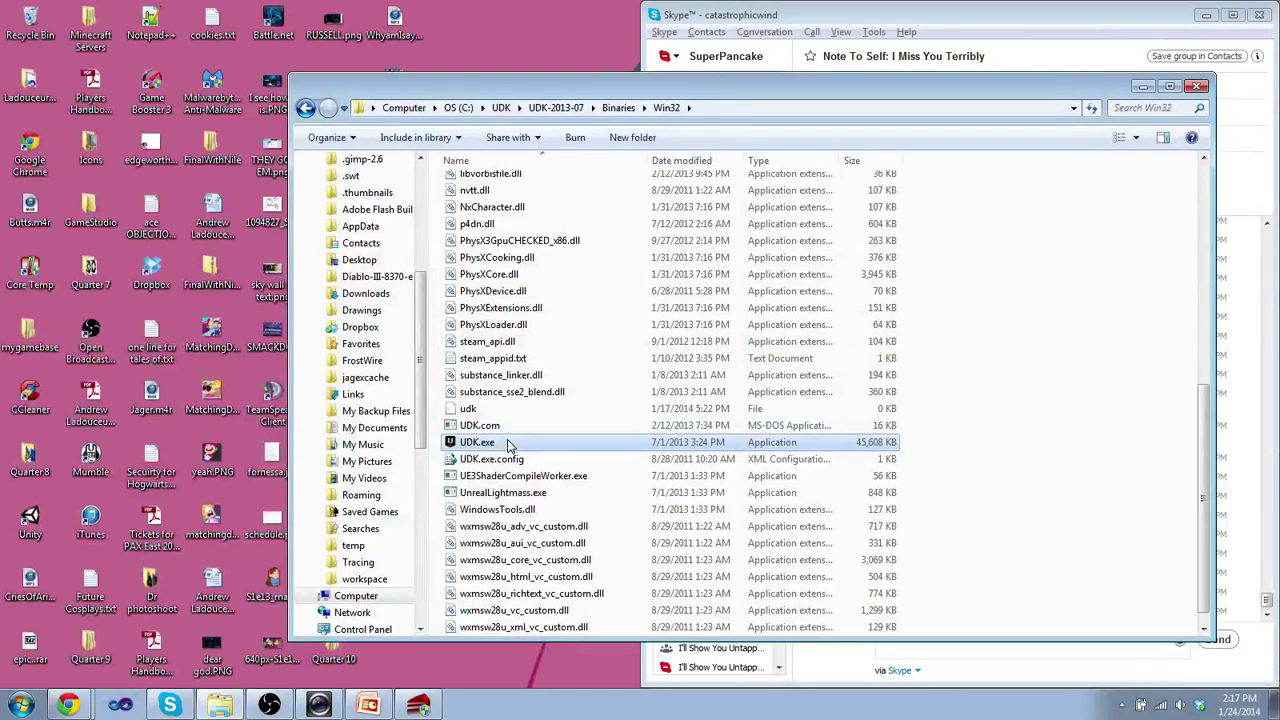
Run 'UDK ExampleMap?game=MyMod.MyModGame' from the Explorer address bar.
left_click(736, 106)
left_click(735, 104)
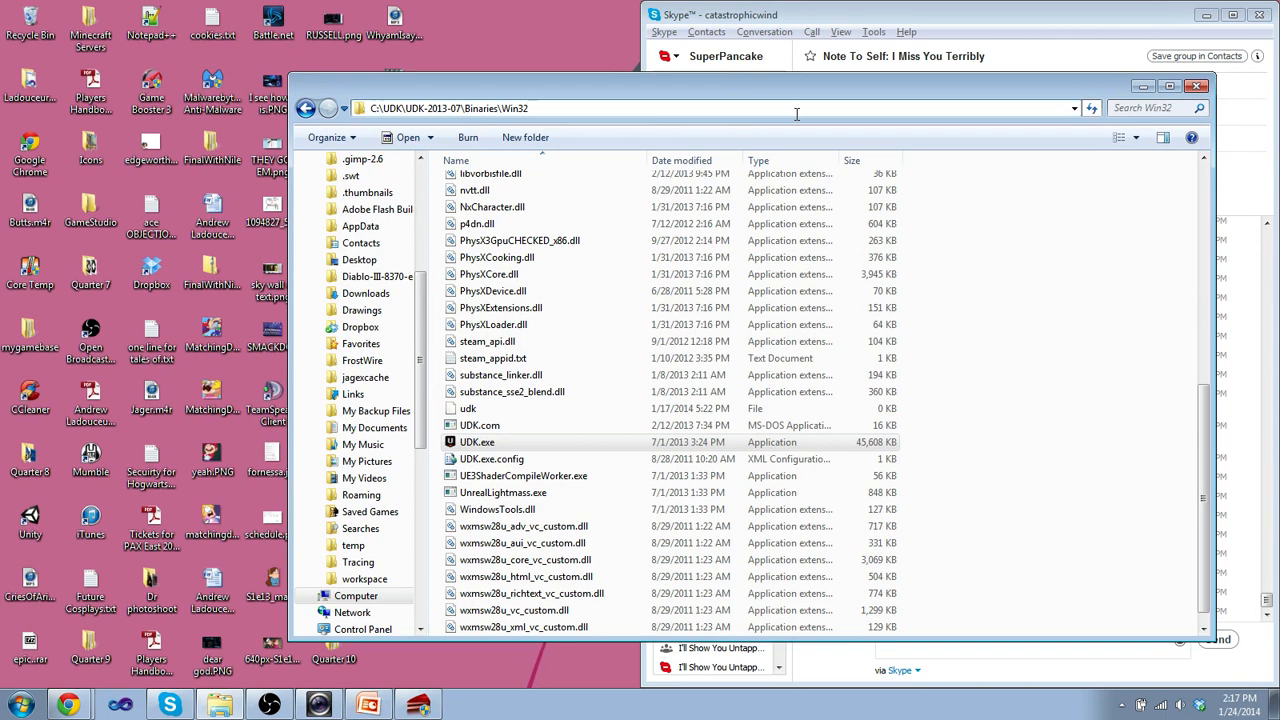
type("\\")
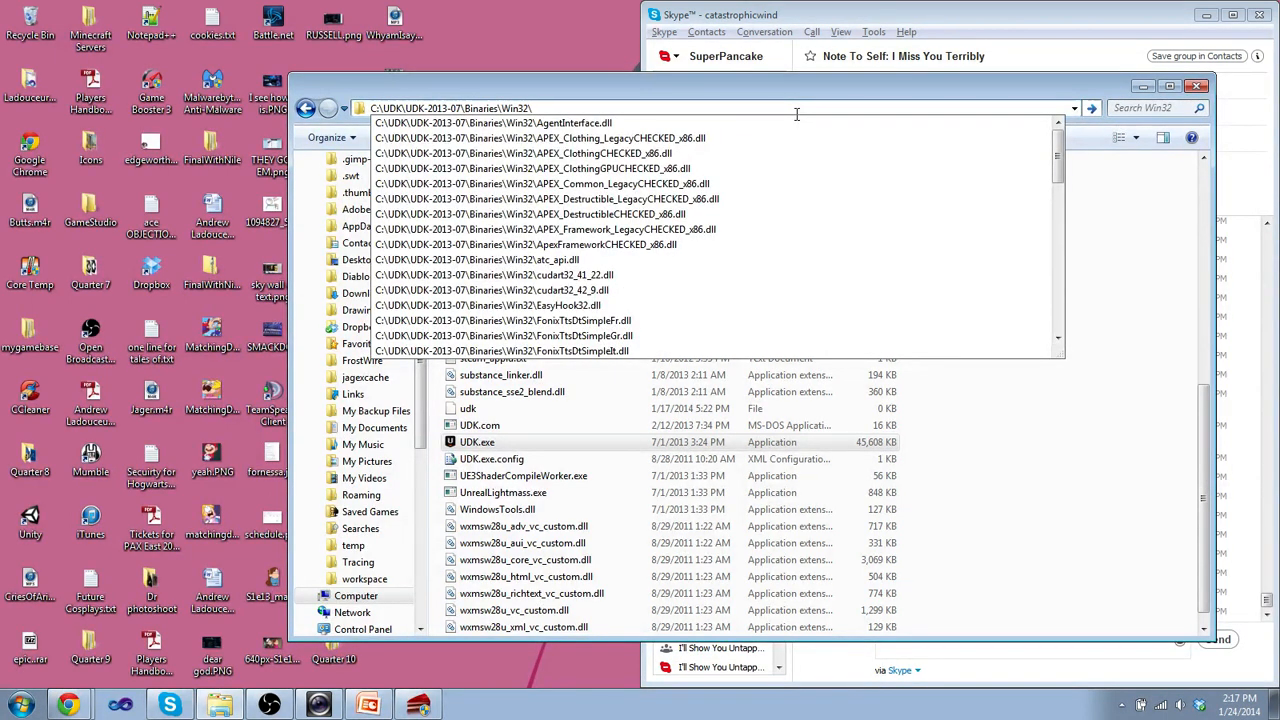
type("UDK")
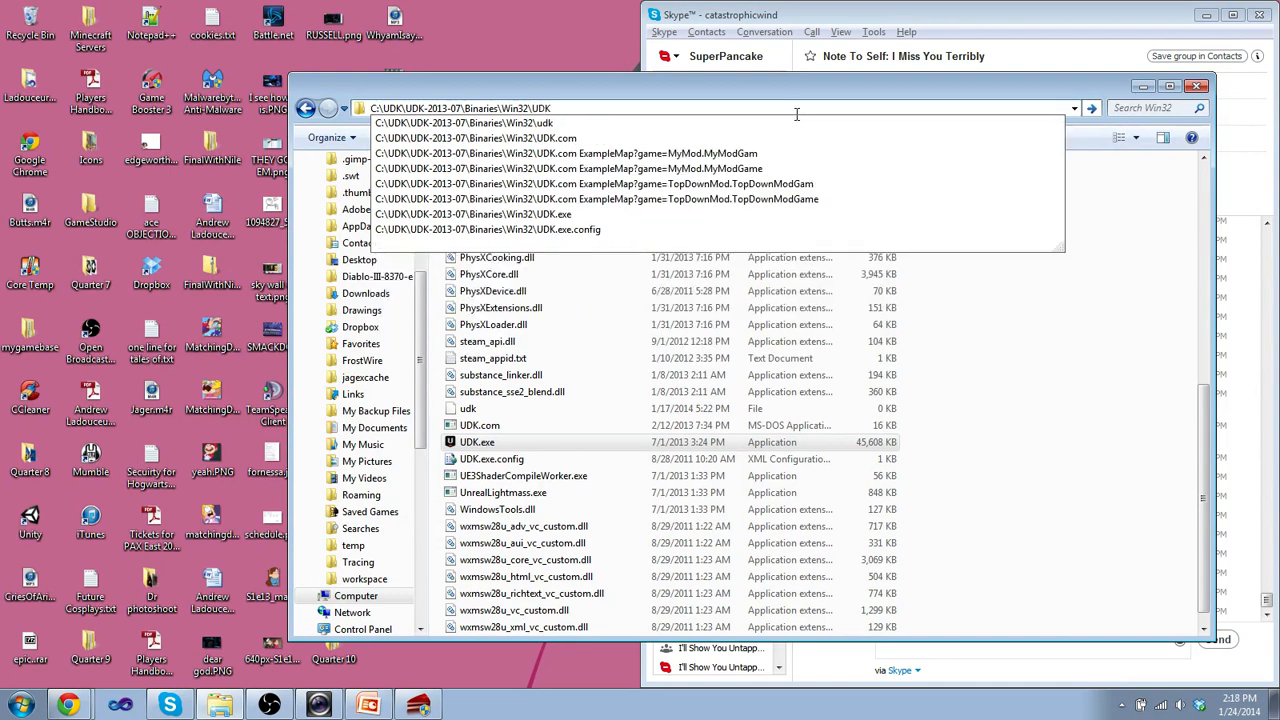
key("Escape")
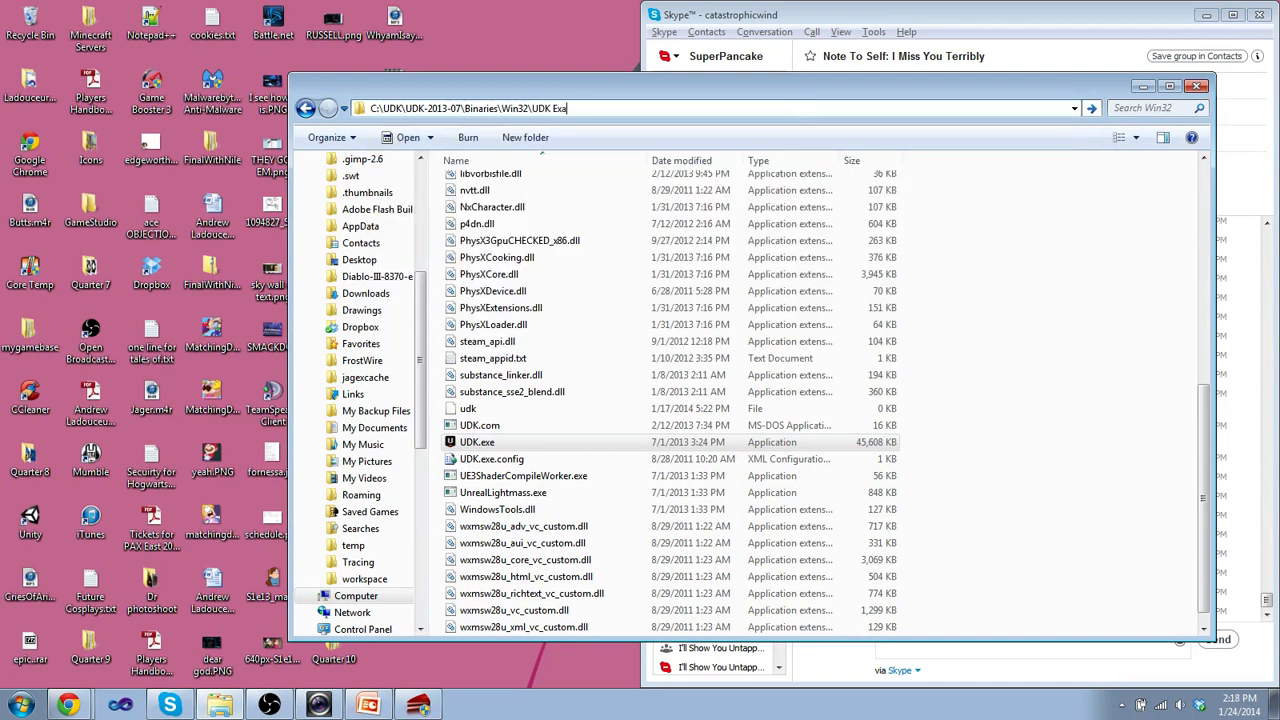
type("mpleMap")
type("?game")
type("=")
type("my")
type("MyMod.")
type("MyModG")
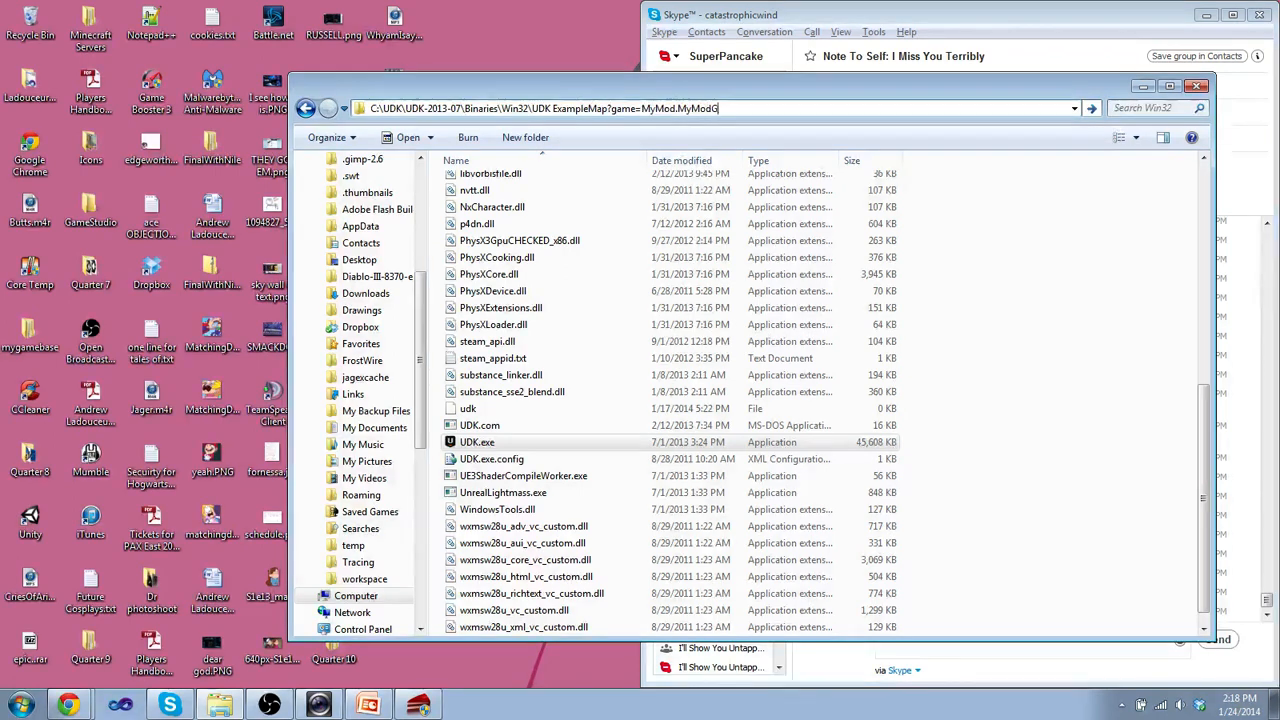
type("ame")
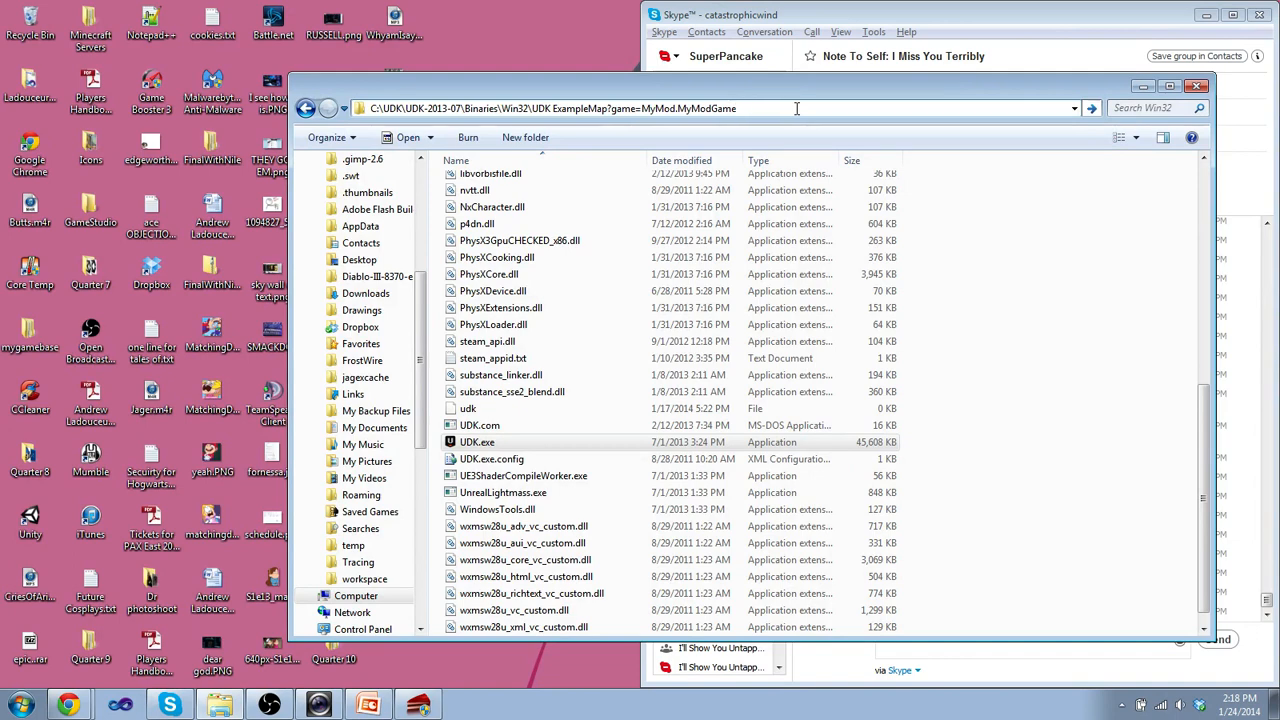
key("Return")
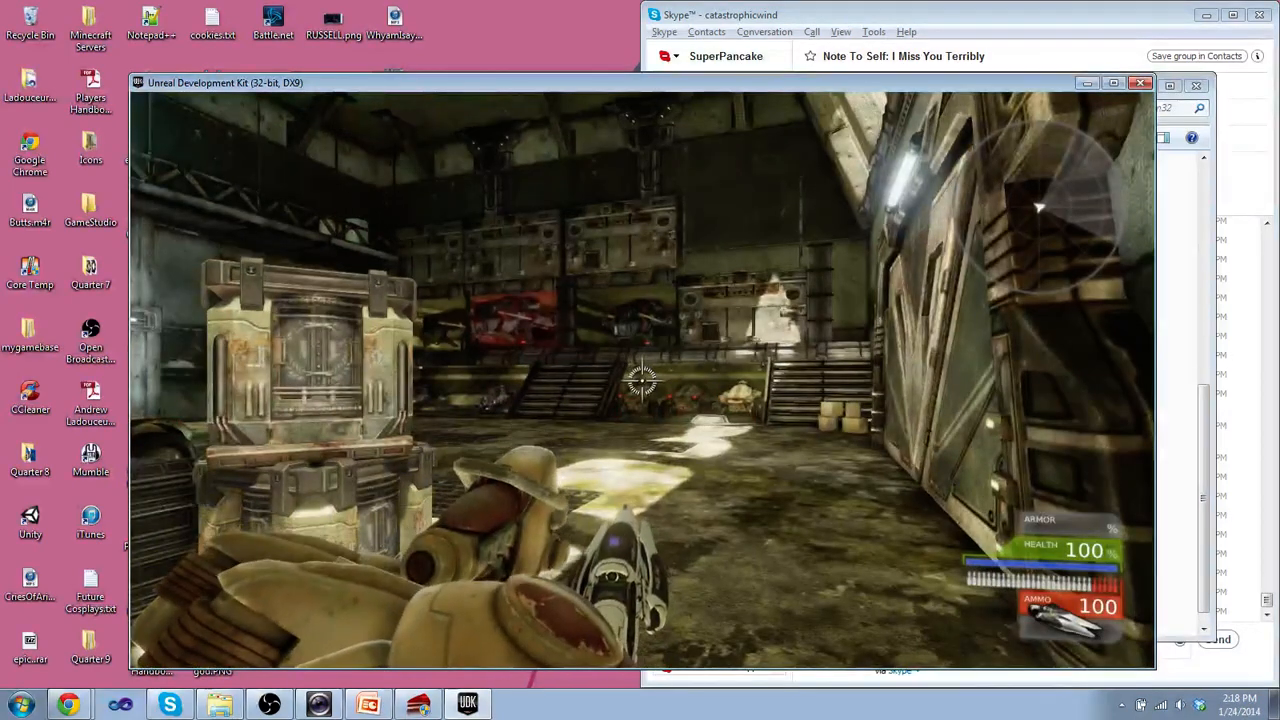
Move around ExampleMap, then quit via the pause menu's EXIT and EXIT GAME confirmation.
key("s")
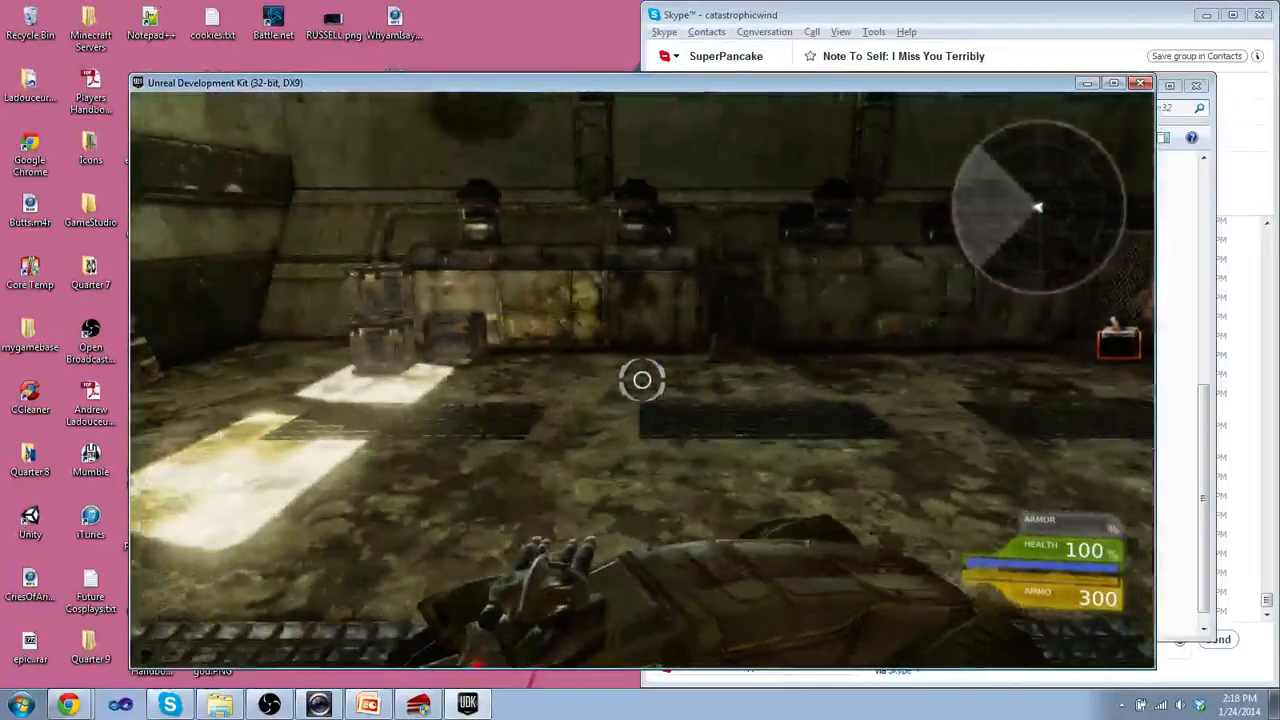
key("Down")
key("Return")
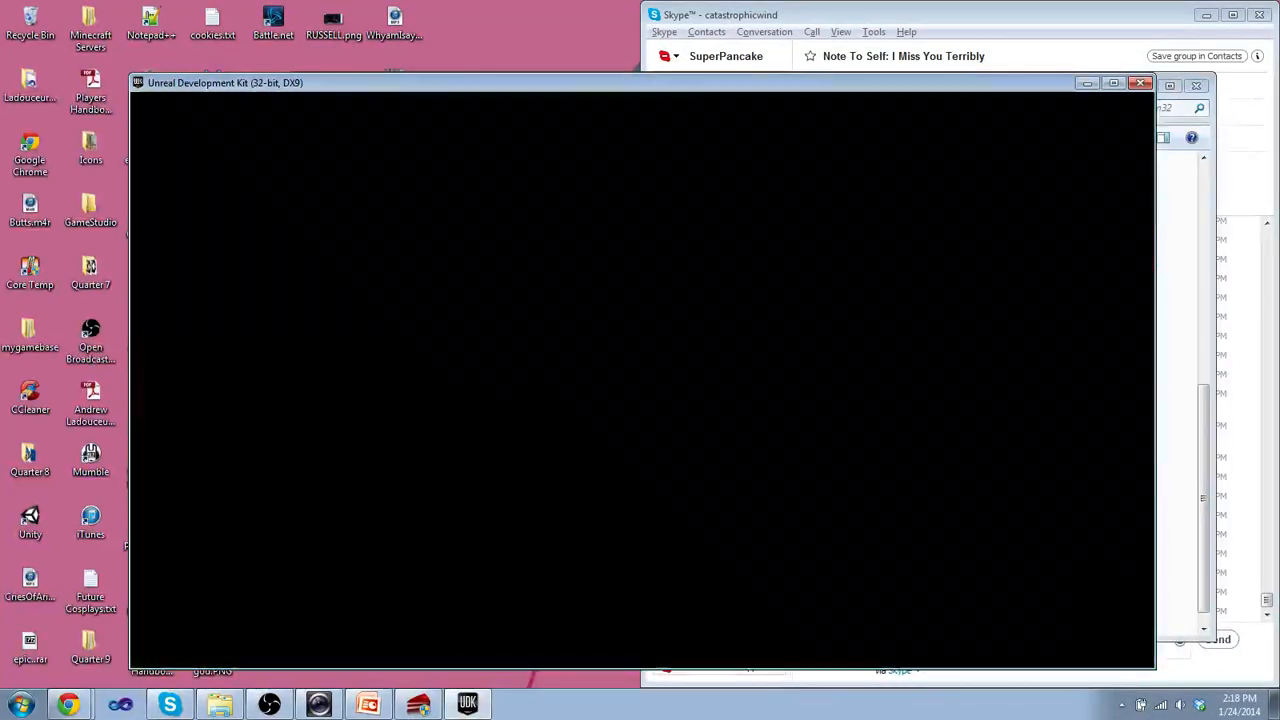
key("Down")
key("Return")
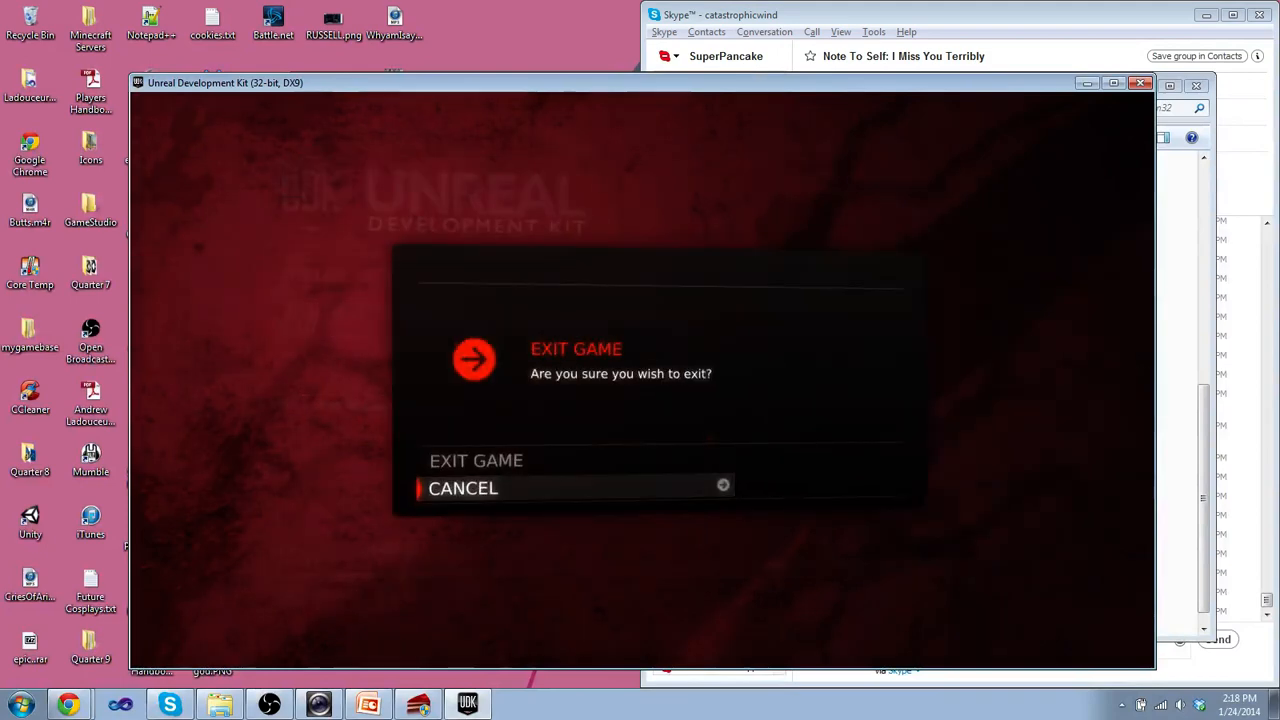
key("Up")
key("Return")
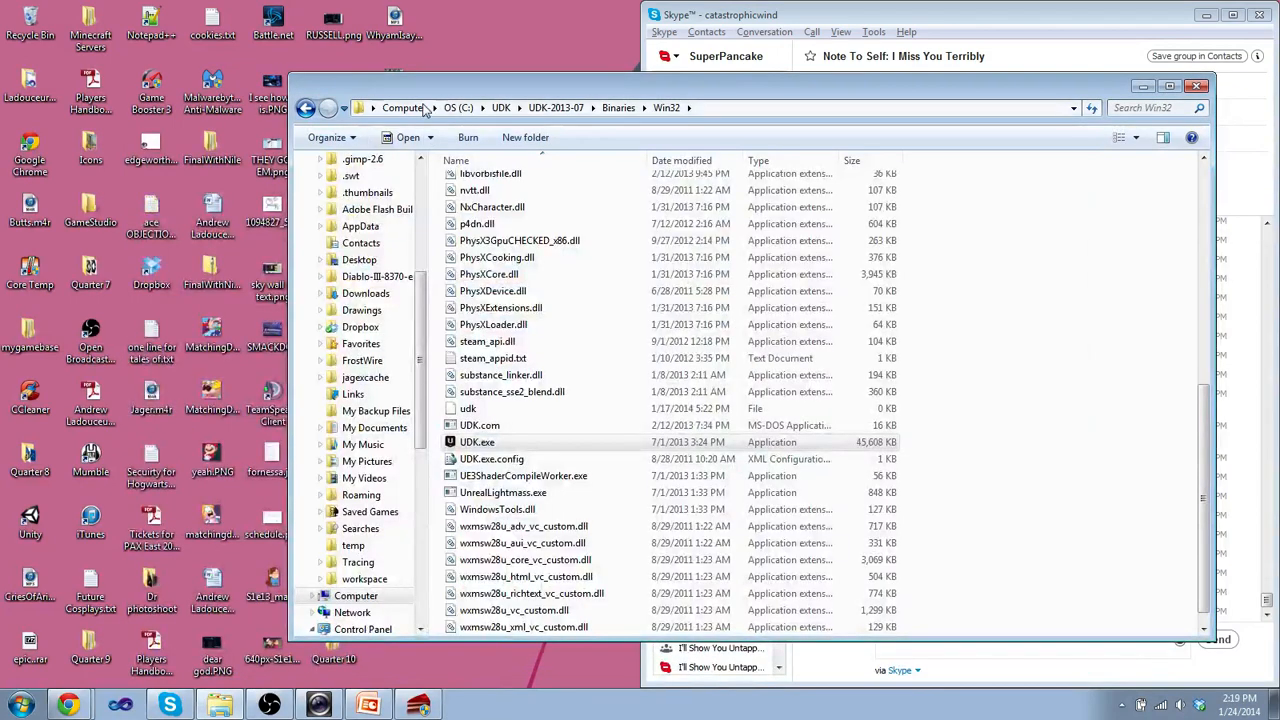
Run 'UDK DM-Deck?game=MyMod.MyModGame' from the address bar, replacing UDK.com.
left_click(727, 108)
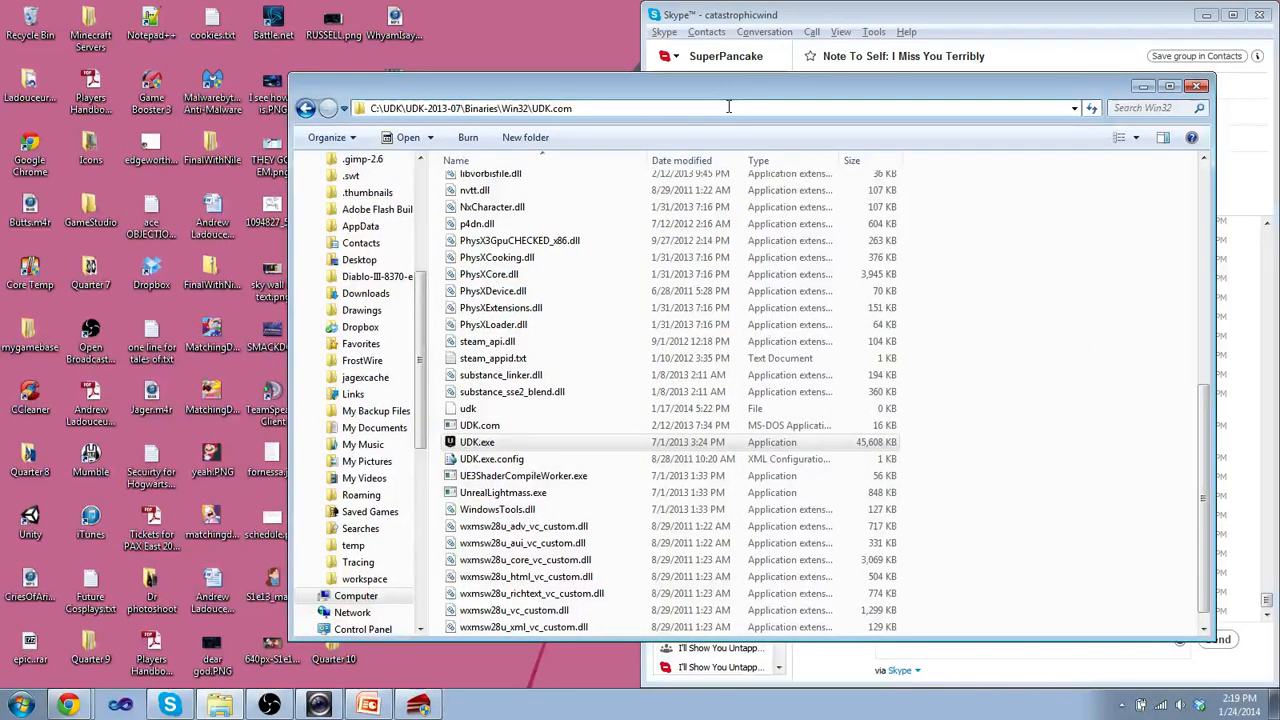
key("BackSpace")
key("BackSpace")
key("BackSpace")
key("BackSpace")
key("BackSpace")
type("M-D")
key("BackSpace")
type("?game=")
type("MyMod")
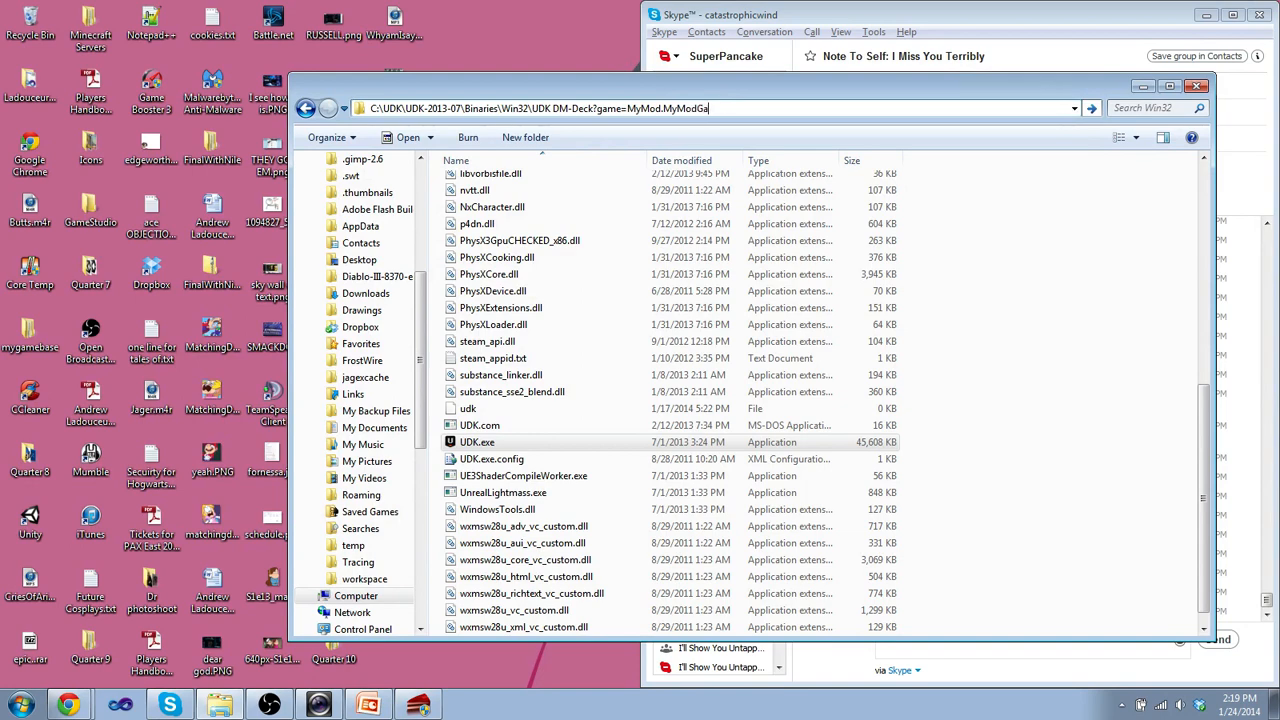
type("me")
key("Return")
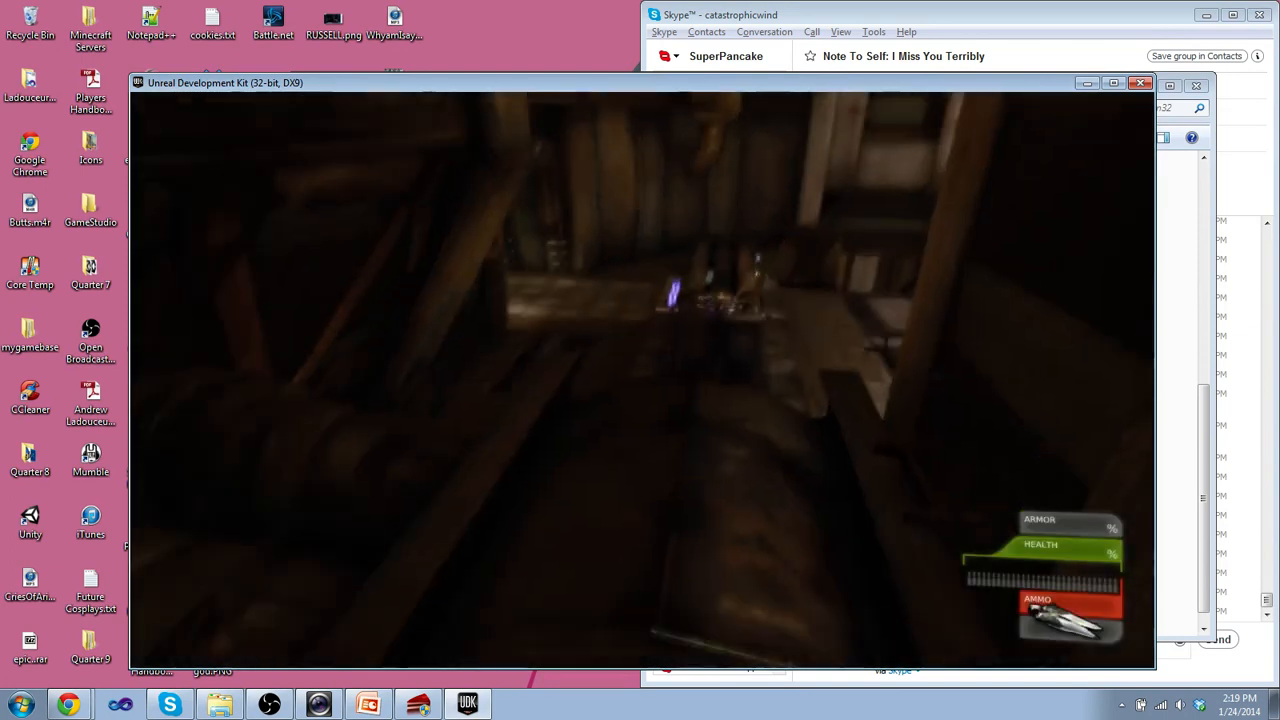
Start the DM-Deck match and shoot enemies down the corridor for a two-kill streak.
left_click(643, 379)
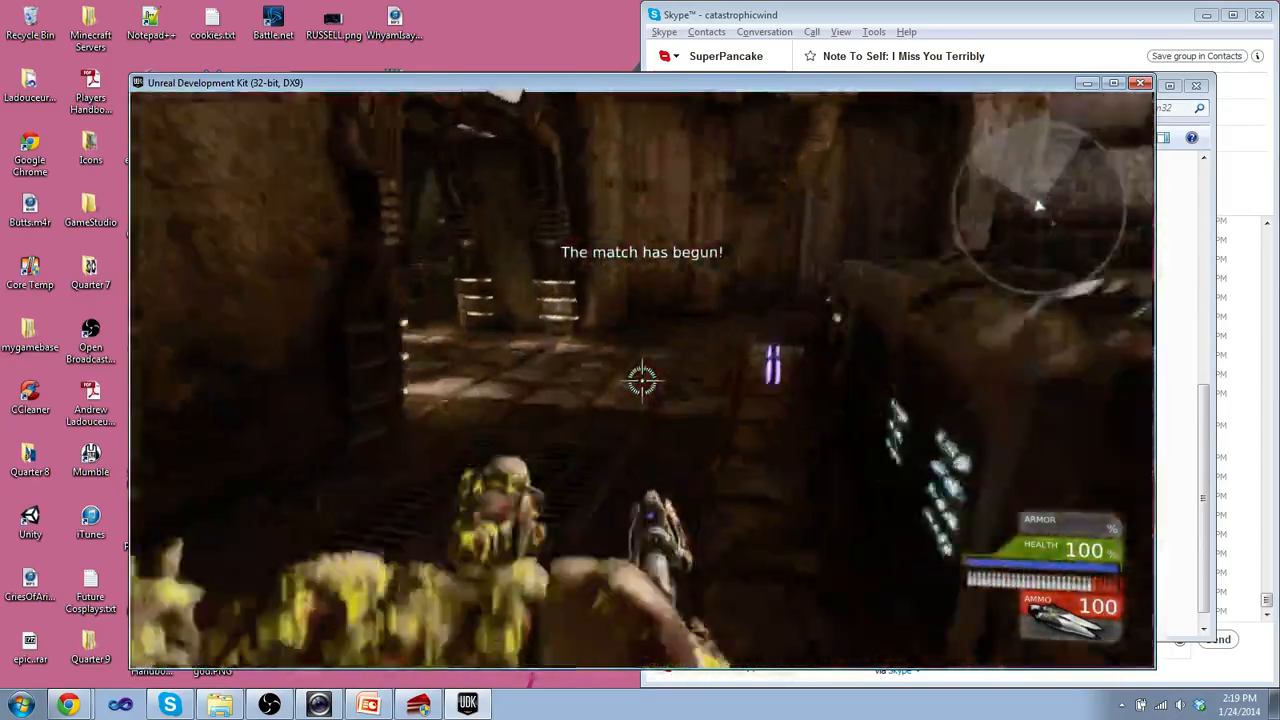
left_click(643, 379)
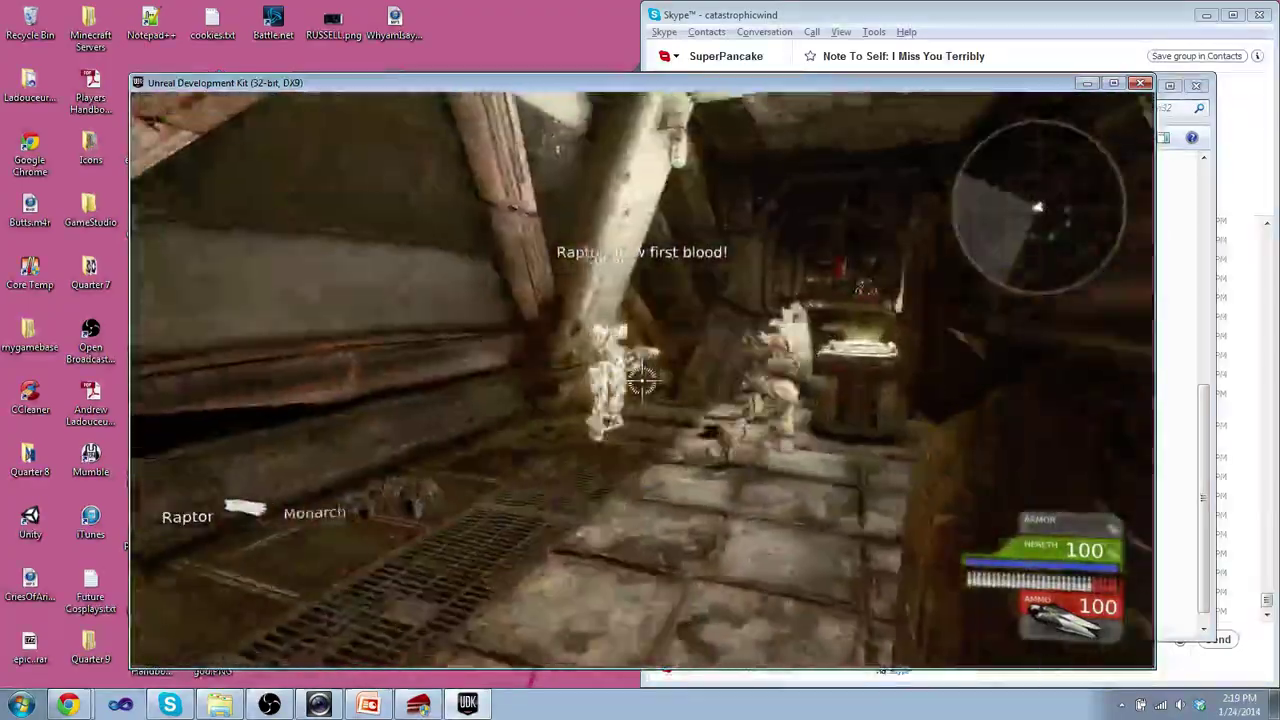
left_click(643, 379)
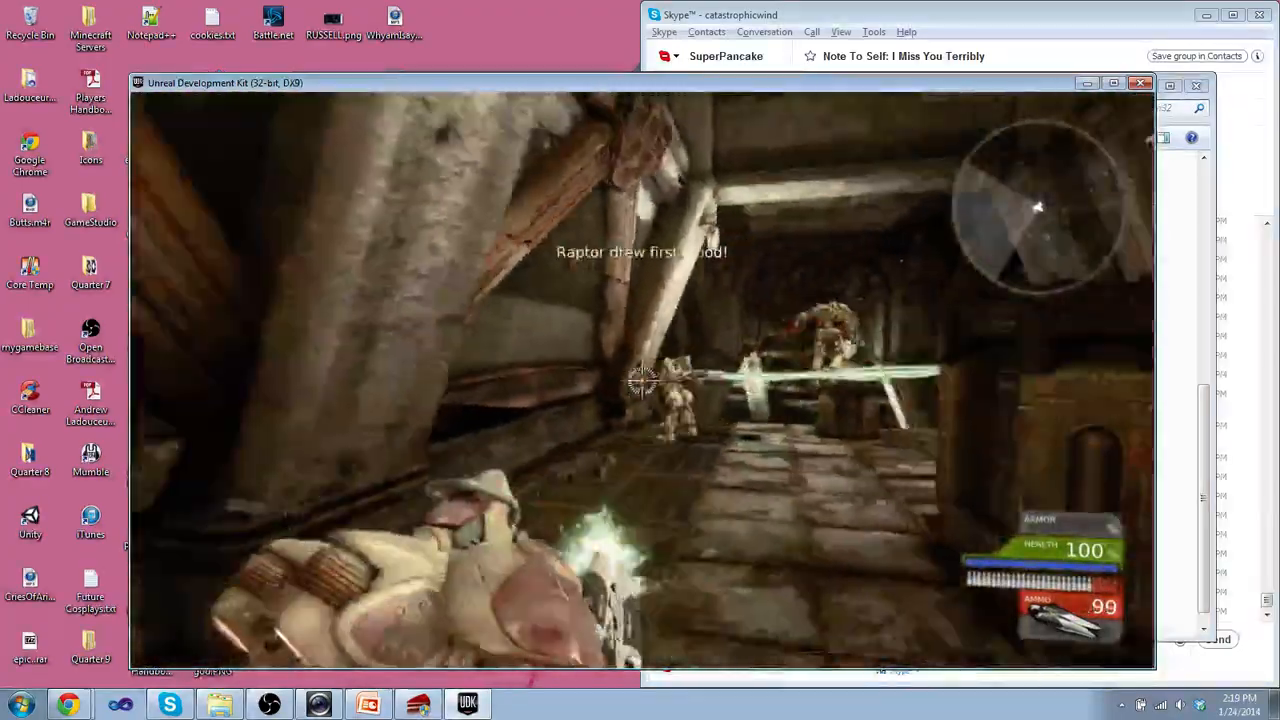
left_click(643, 379)
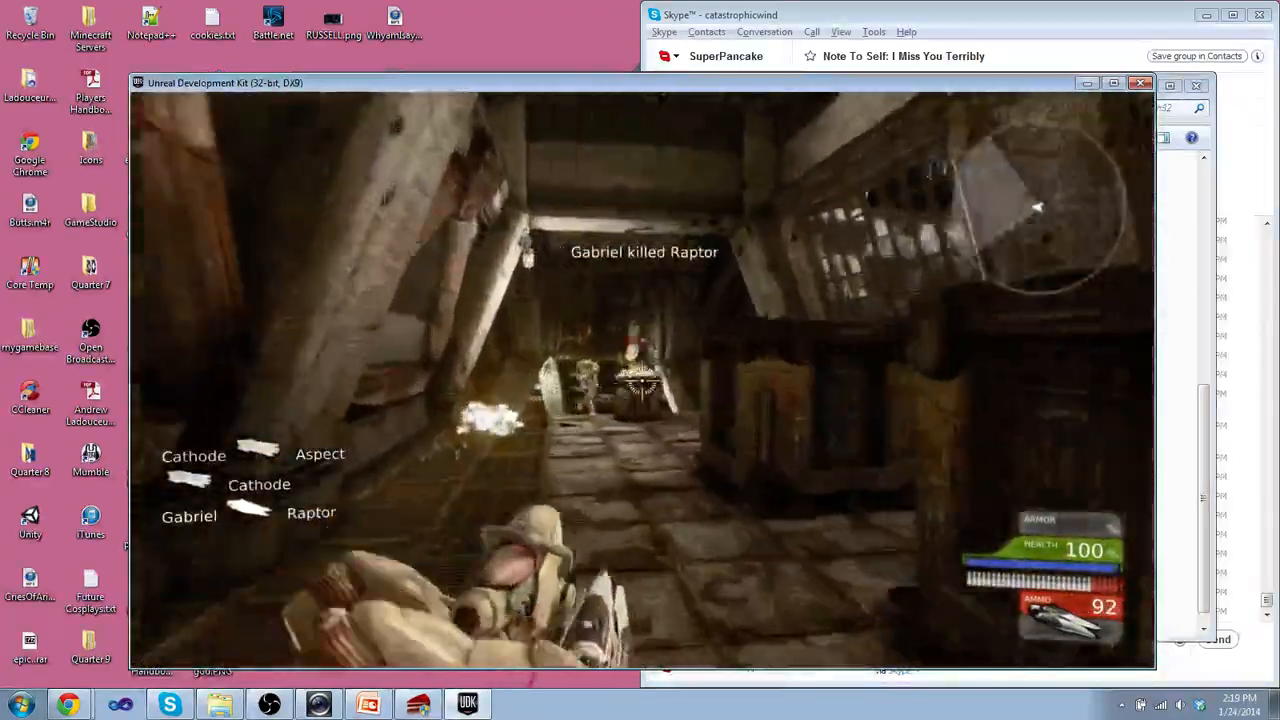
left_click(643, 379)
left_click(643, 379)
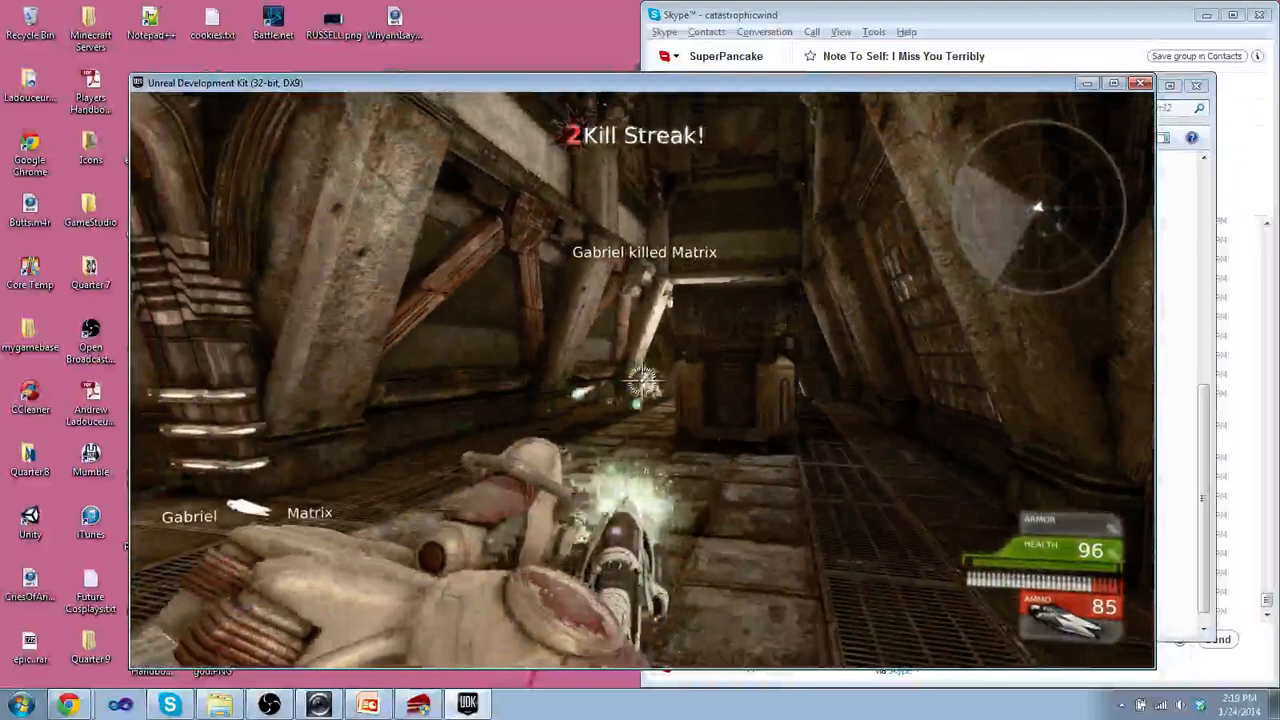
Leave the match via the pause menu and confirm Exit Game to quit UDK.
key("Escape")
key("Escape")
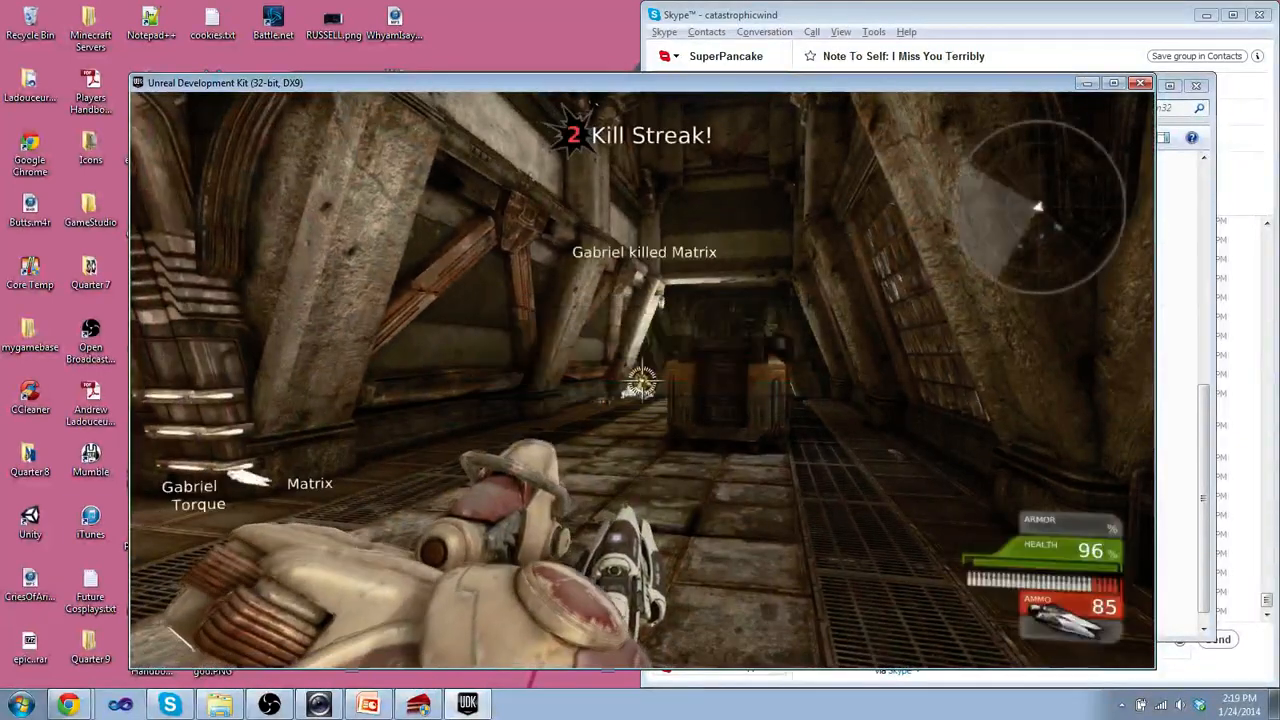
key("Escape")
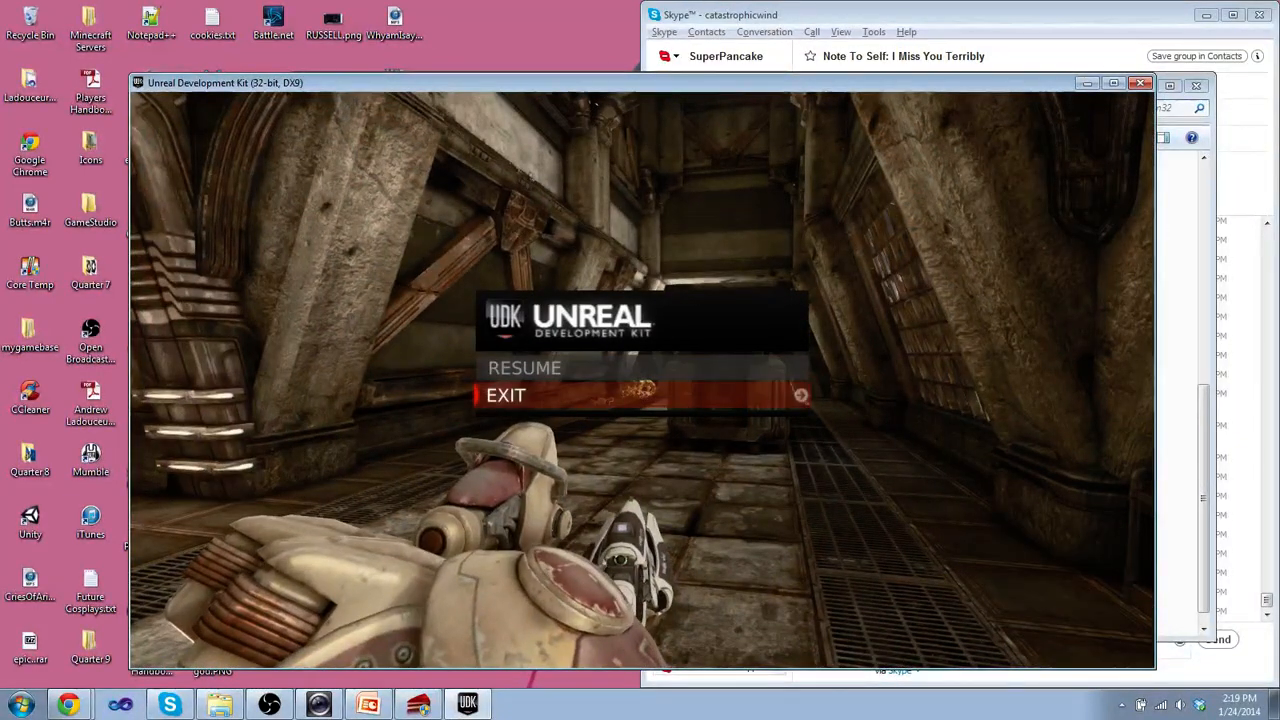
key("Return")
key("Down")
key("Down")
key("Return")
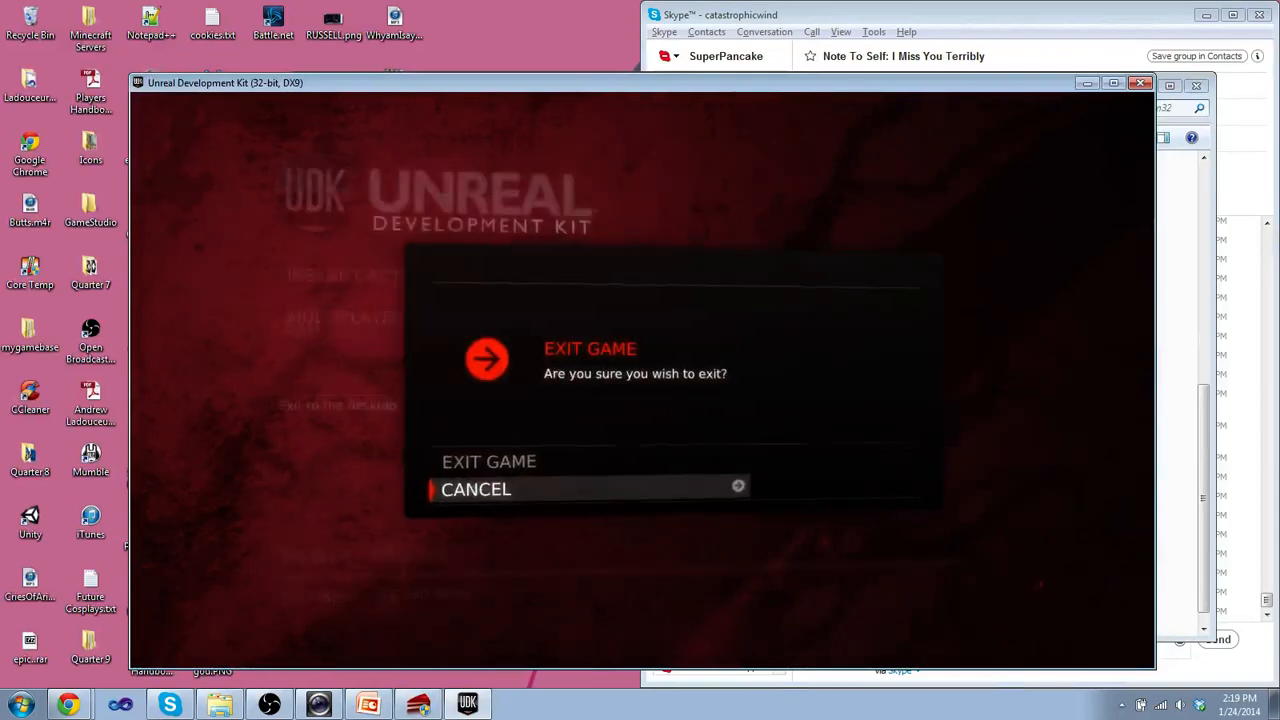
key("Up")
key("Return")
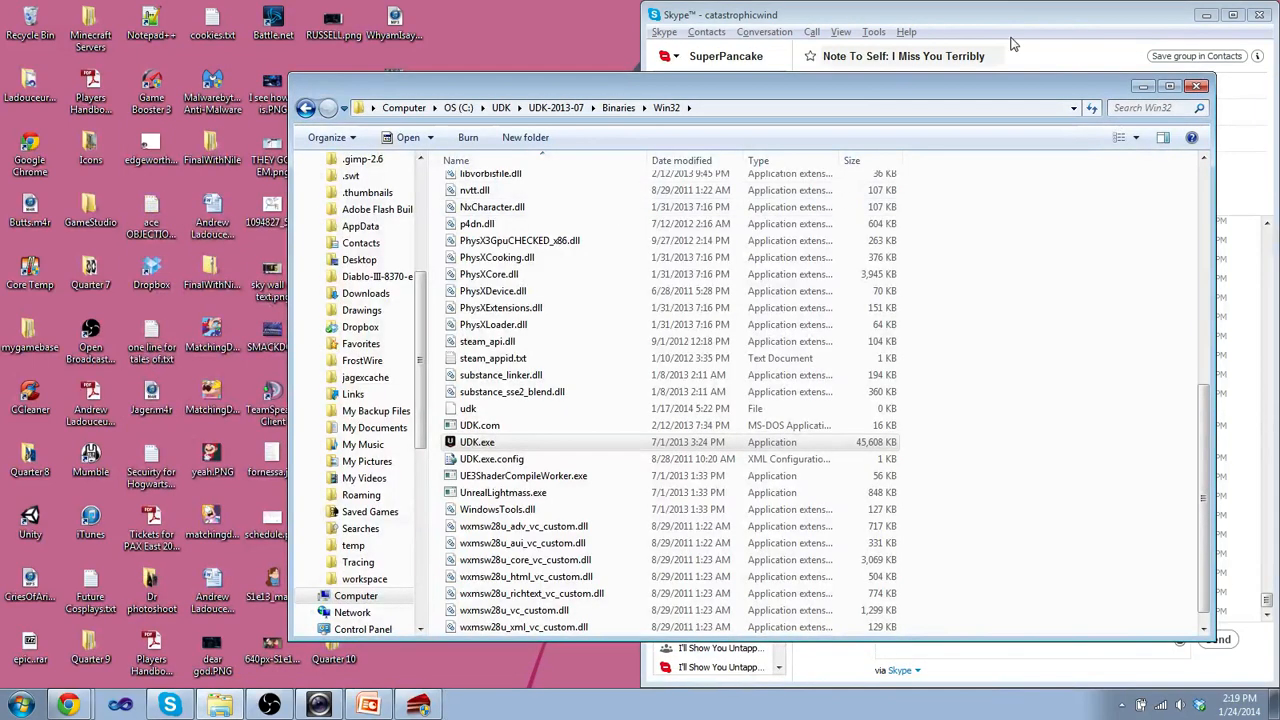
Browse to Development\Src\TopDownMod\Classes and open the TopDownModGame script.
left_click(556, 107)
double_click(507, 234)
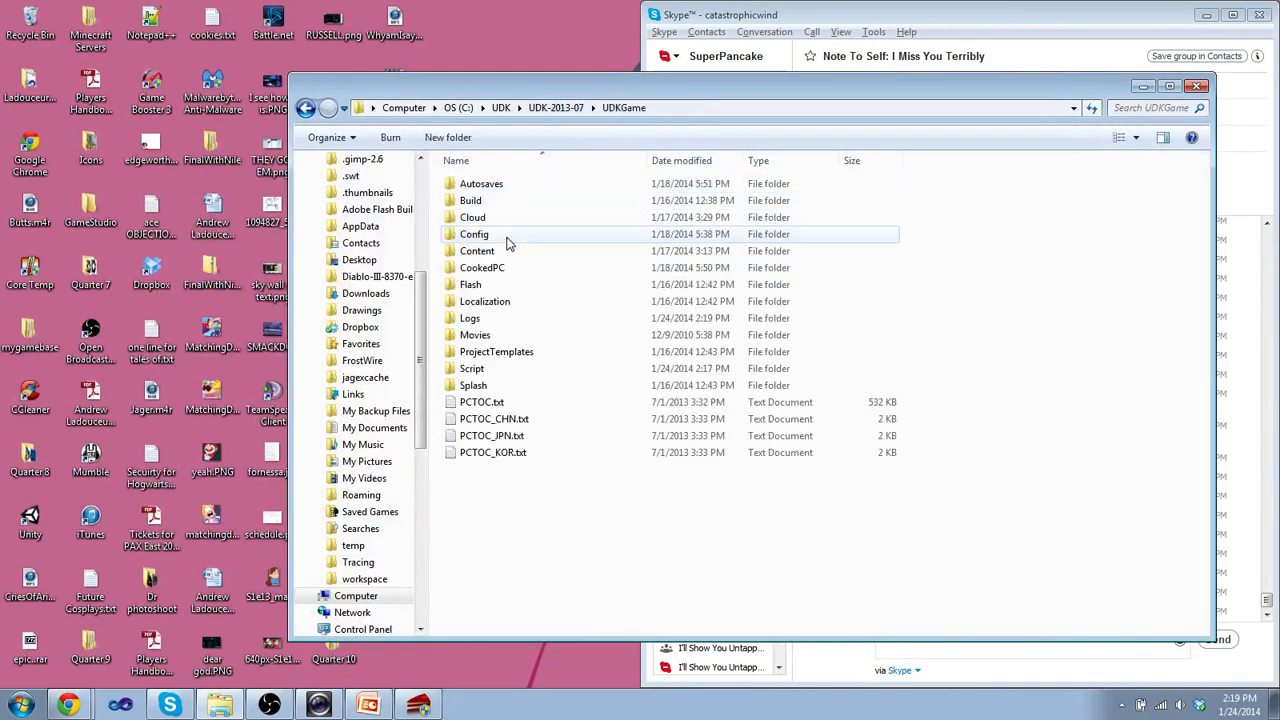
key("BackSpace")
double_click(513, 201)
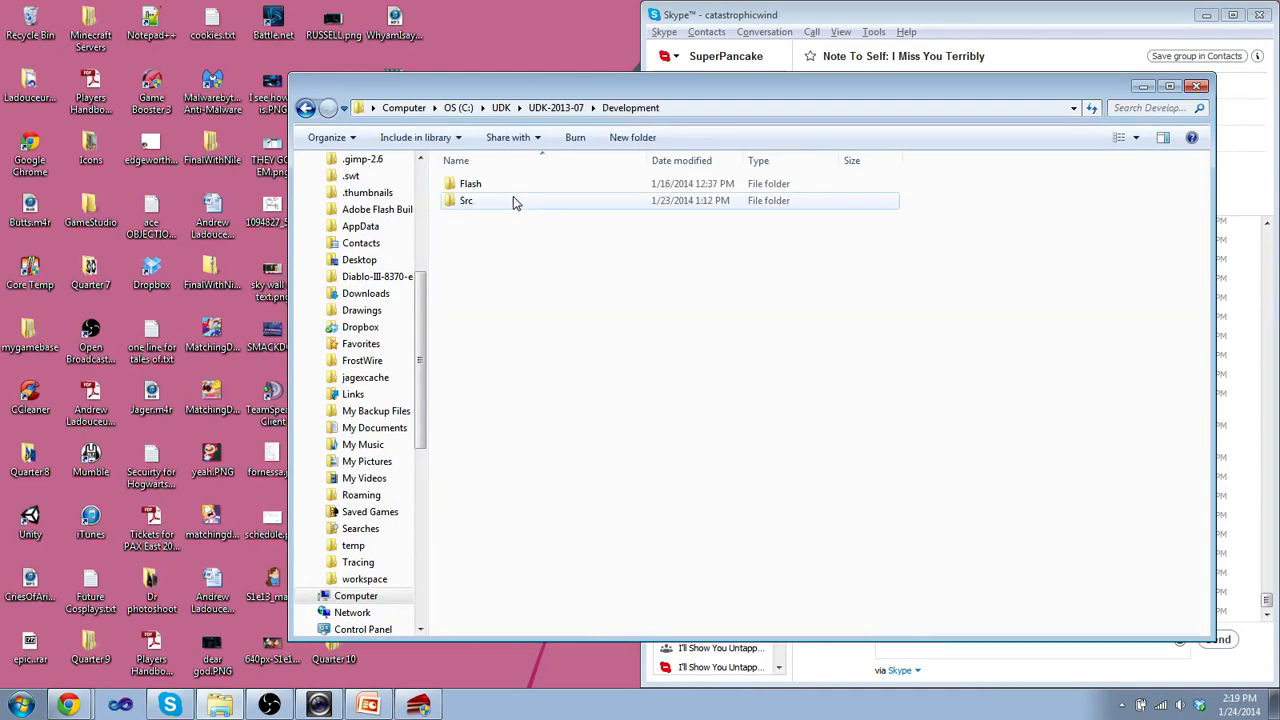
left_click(519, 188)
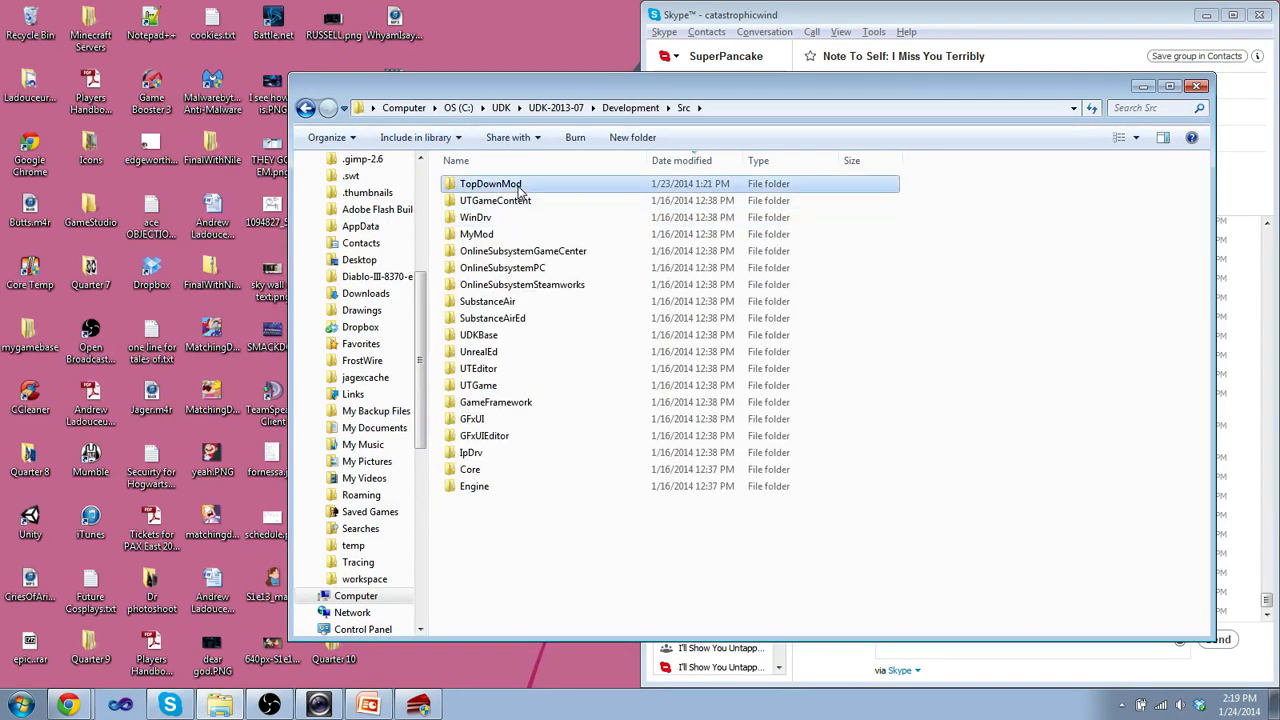
double_click(519, 188)
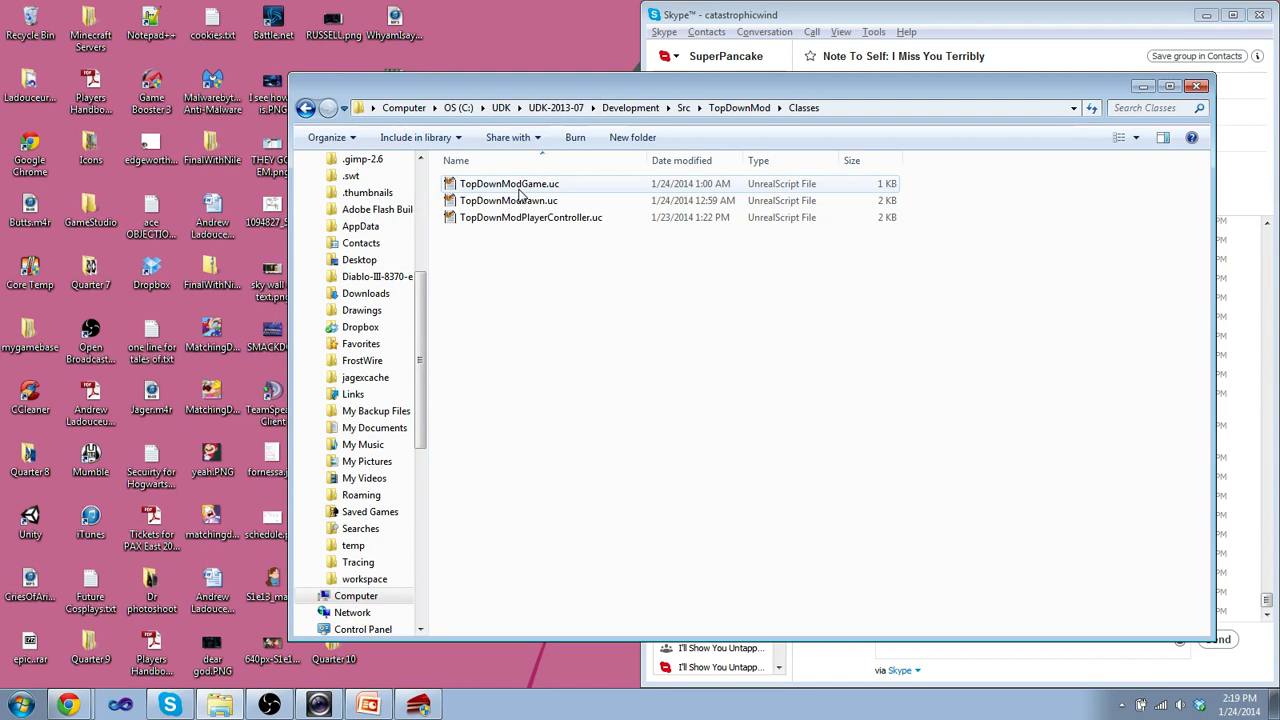
double_click(519, 187)
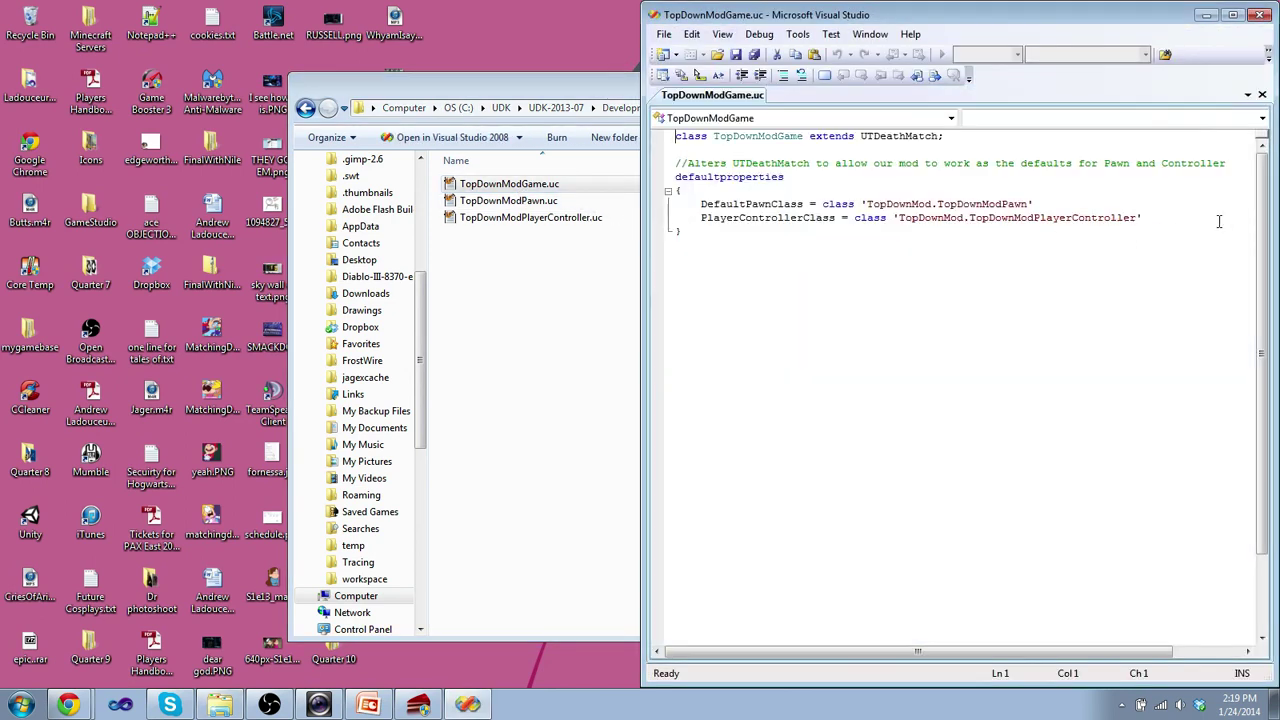
Highlight TopDownModGame's default Pawn and PlayerController properties, then open TopDownModPawn.uc instead.
left_click_drag(1141, 218, 676, 190)
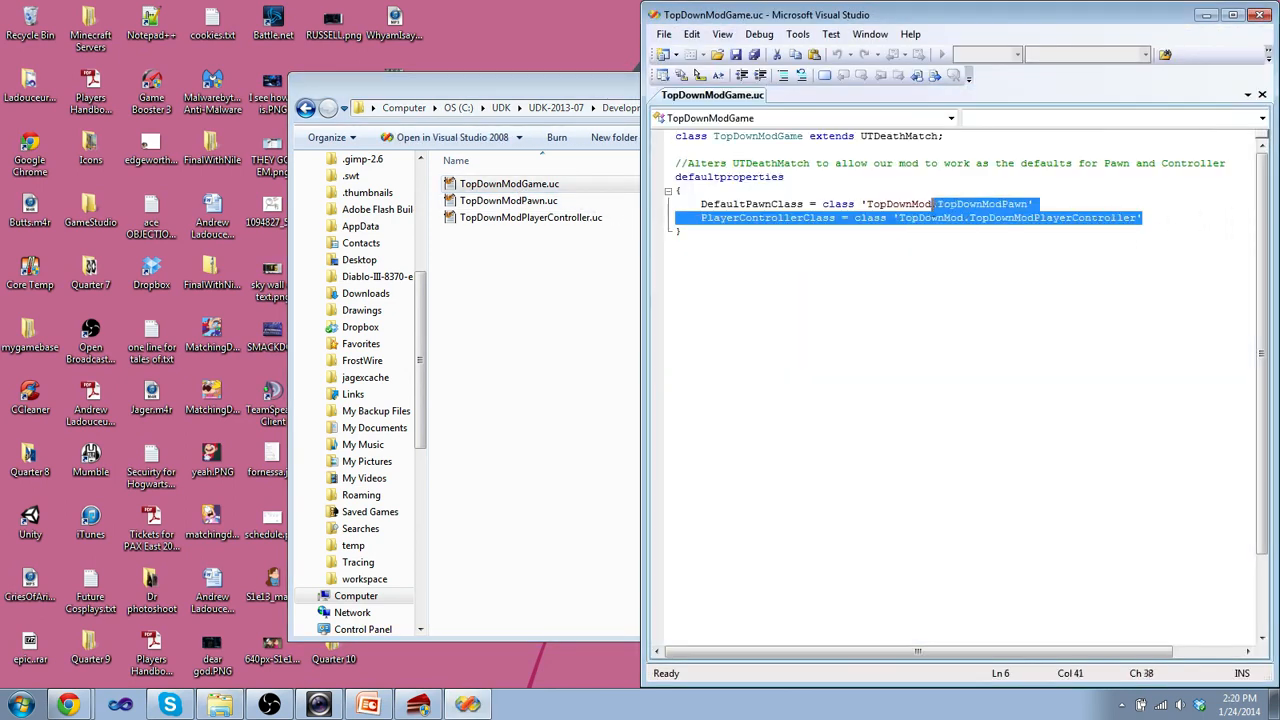
left_click(880, 204)
left_click_drag(884, 204, 1094, 218)
left_click(1205, 215)
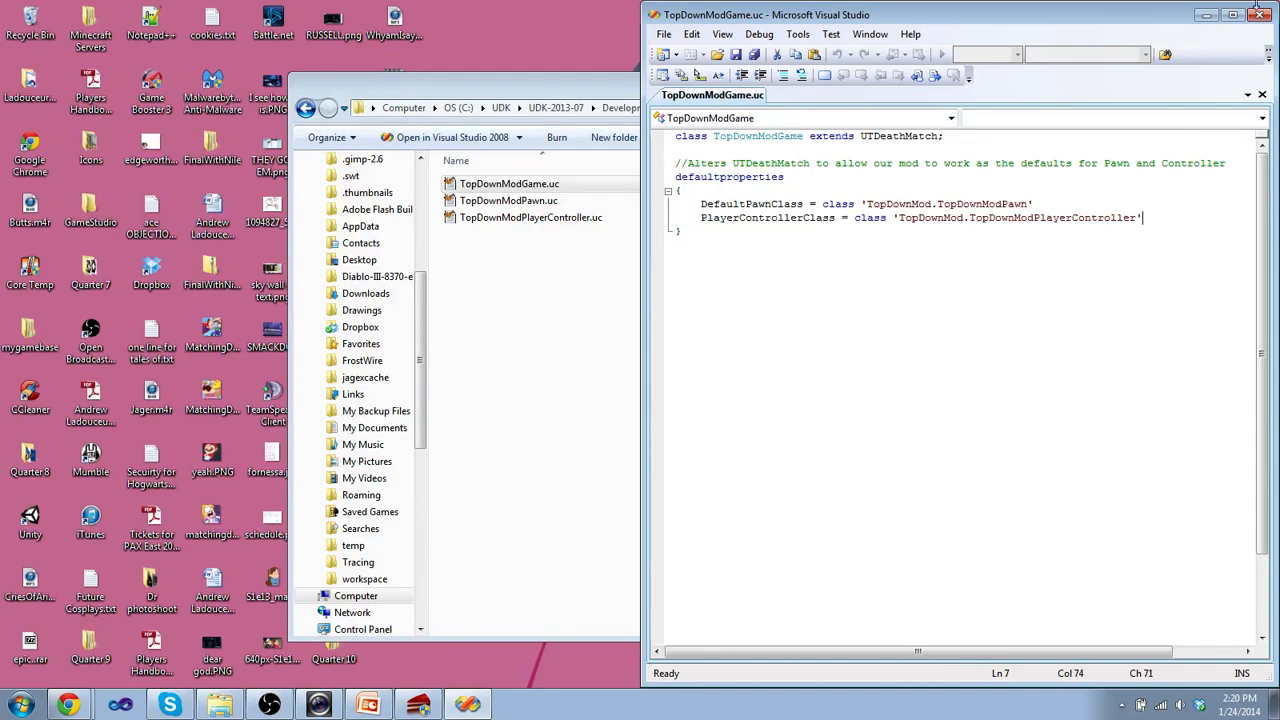
left_click(1259, 14)
double_click(508, 200)
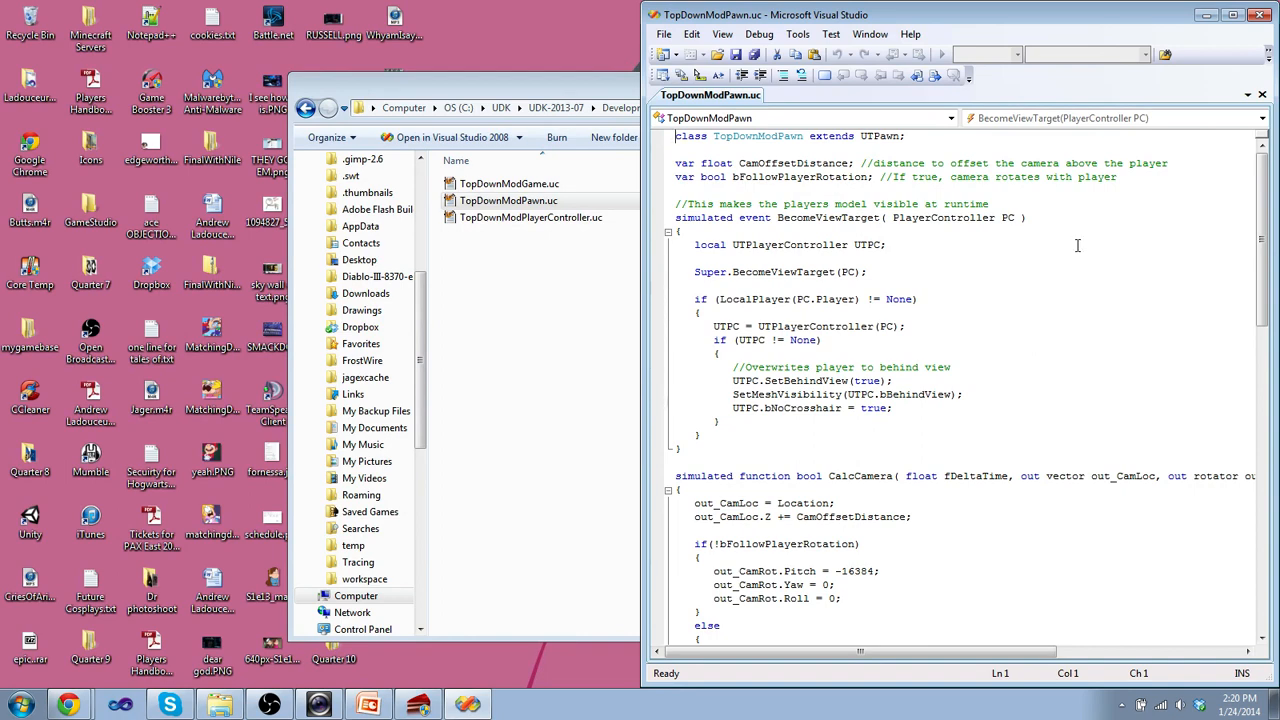
Highlight the view-target camera and aim-rotation code in TopDownModPawn, then open TopDownModPlayerController.uc.
left_click_drag(1100, 408, 1100, 204)
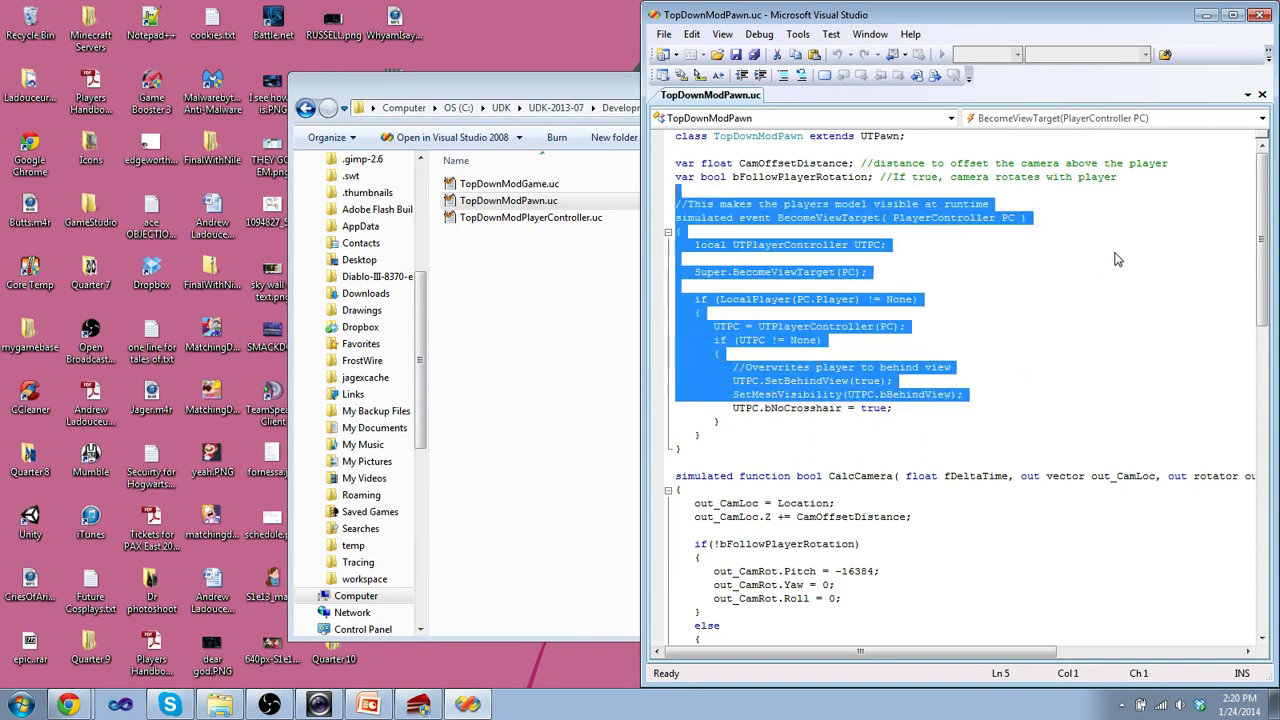
left_click(1116, 256)
scroll(1116, 253, "down", 5)
scroll(1116, 252, "down", 4)
scroll(1117, 251, "down", 2)
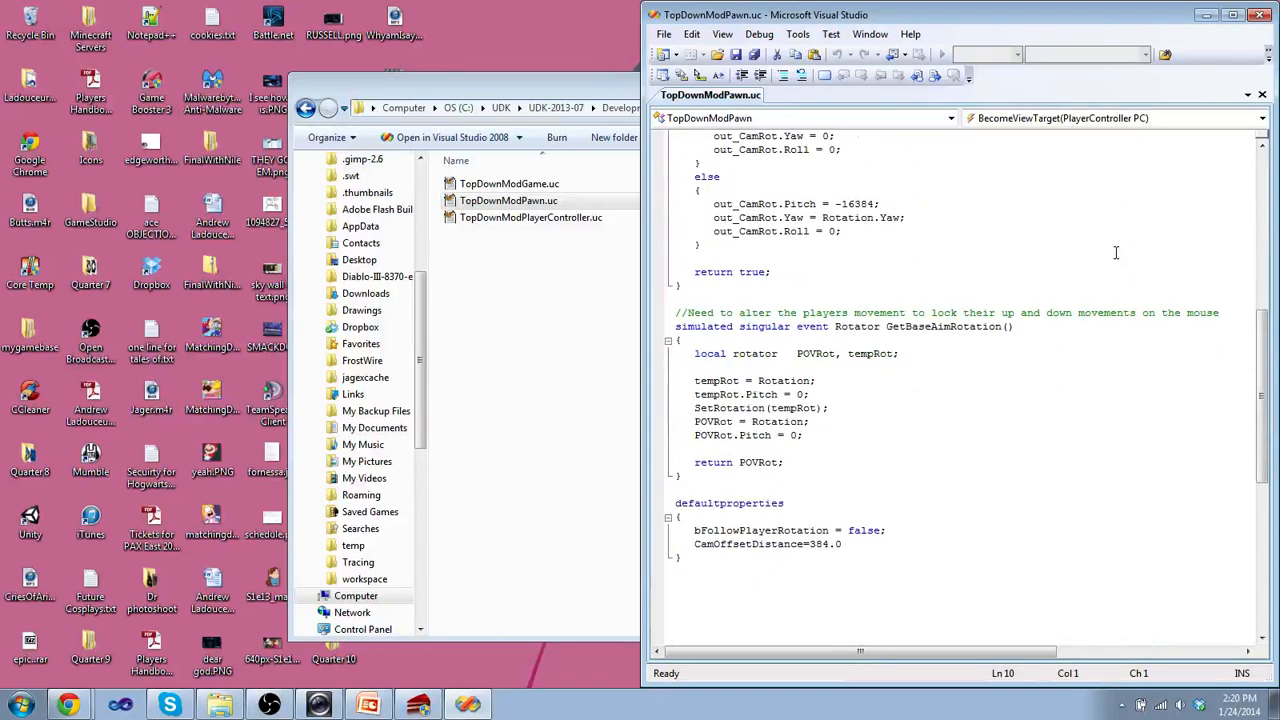
scroll(1118, 249, "down", 1)
scroll(945, 420, "up", 1)
left_click(680, 366)
key("ctrl+shift+End")
left_click(996, 362)
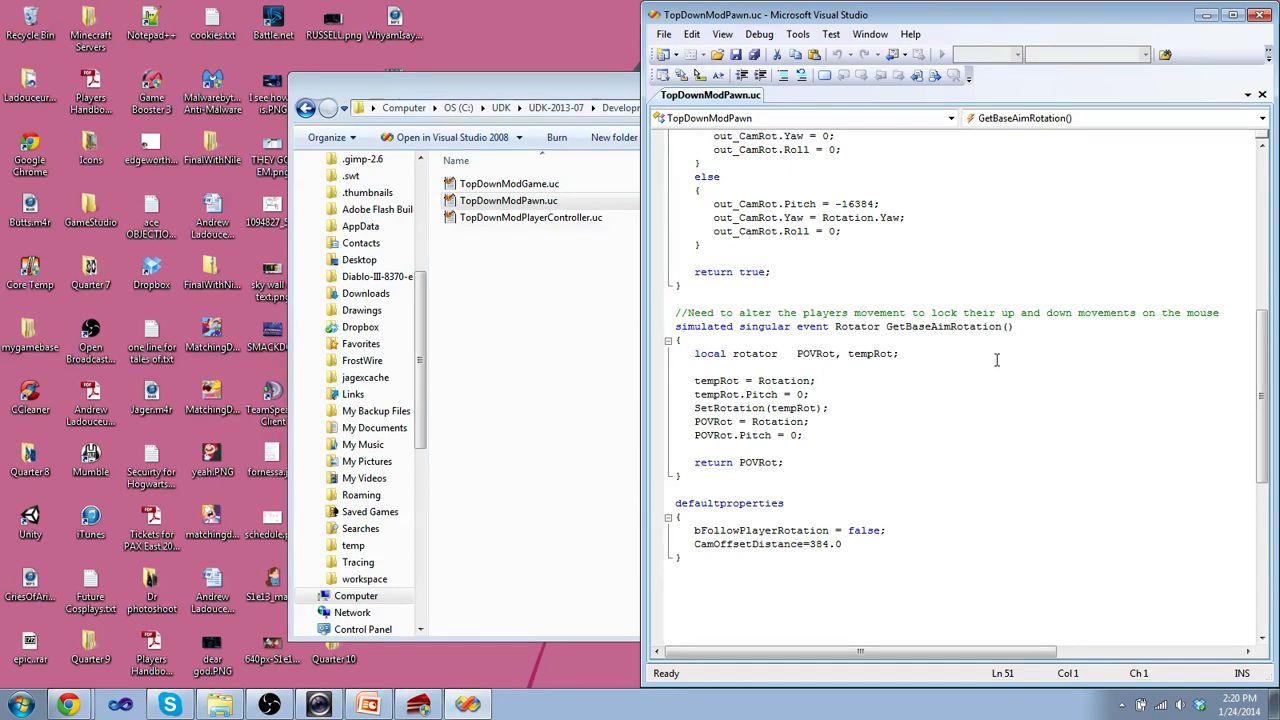
left_click(1262, 14)
double_click(537, 219)
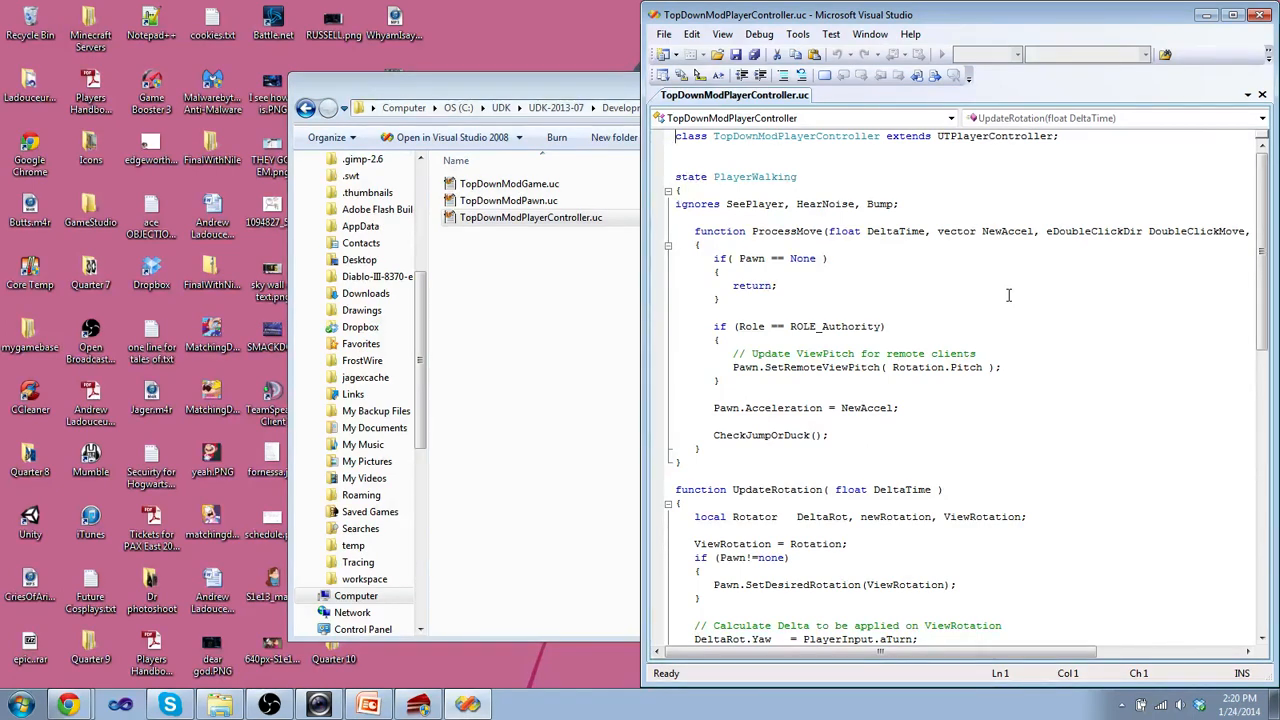
scroll(1008, 294, "down", 6)
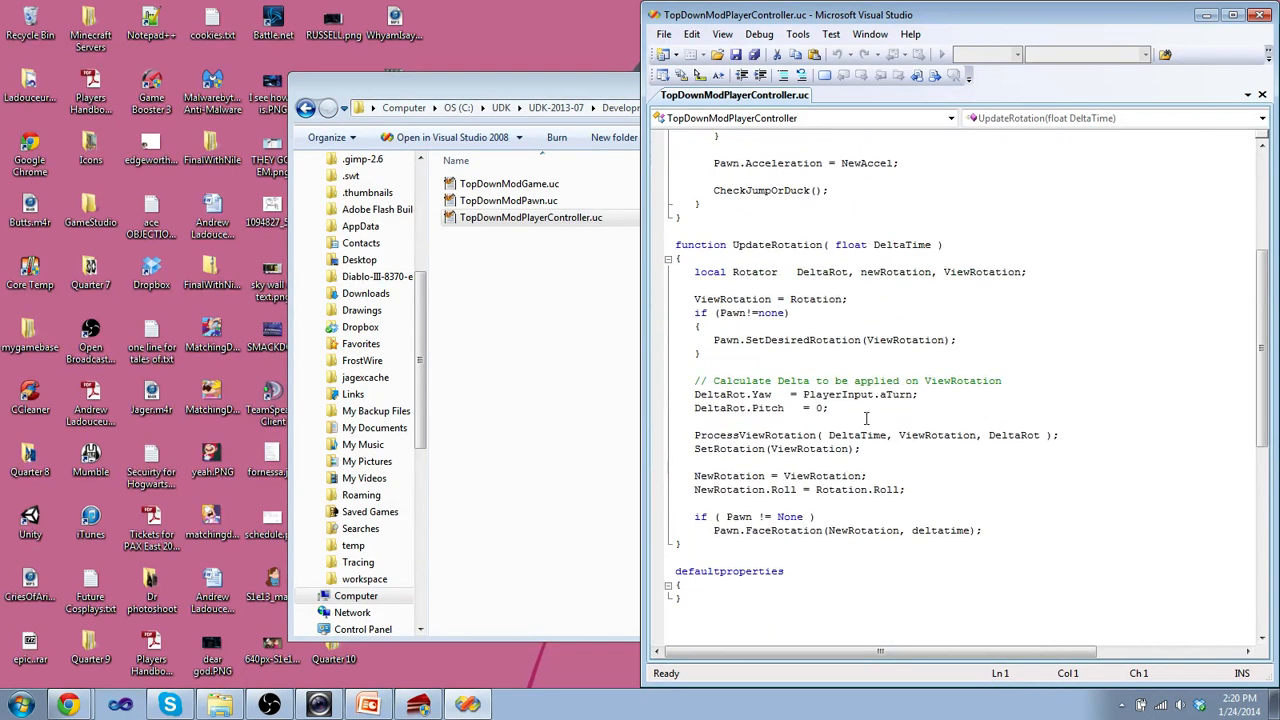
Highlight the DeltaRot.Pitch = 0 line in UpdateRotation.
left_click_drag(867, 408, 690, 408)
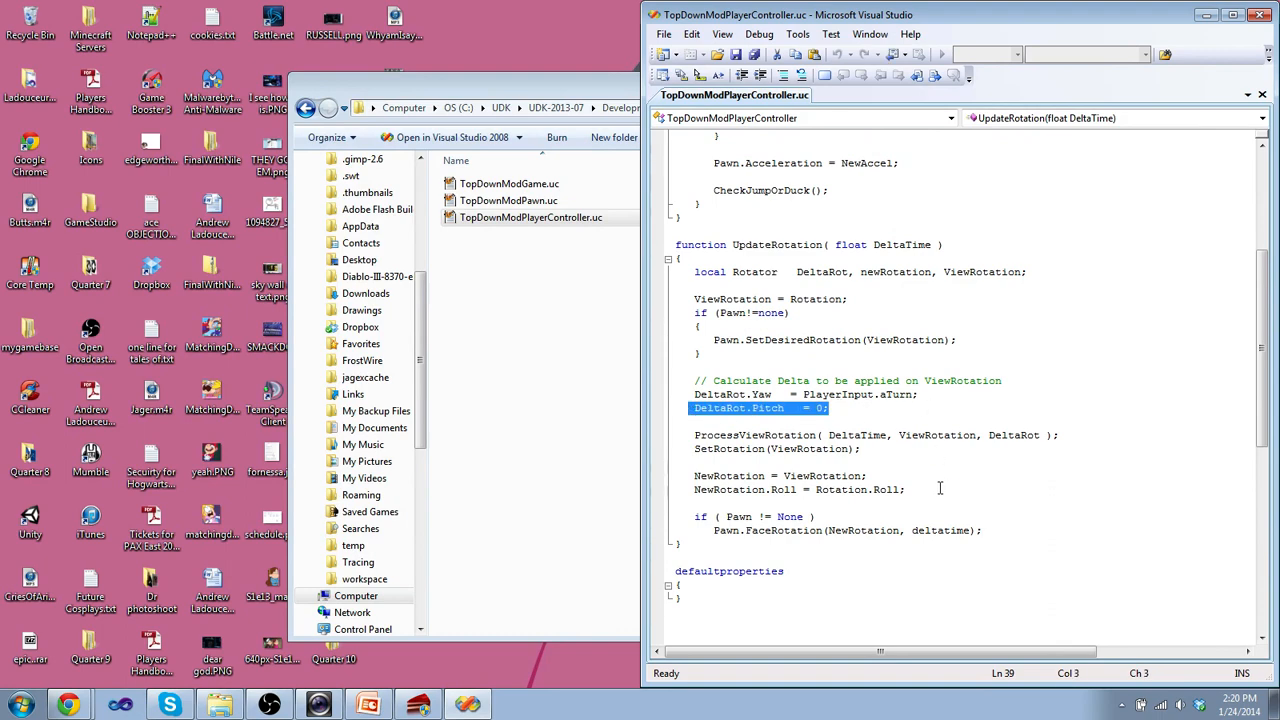
scroll(940, 485, "down", 3)
scroll(940, 485, "up", 6)
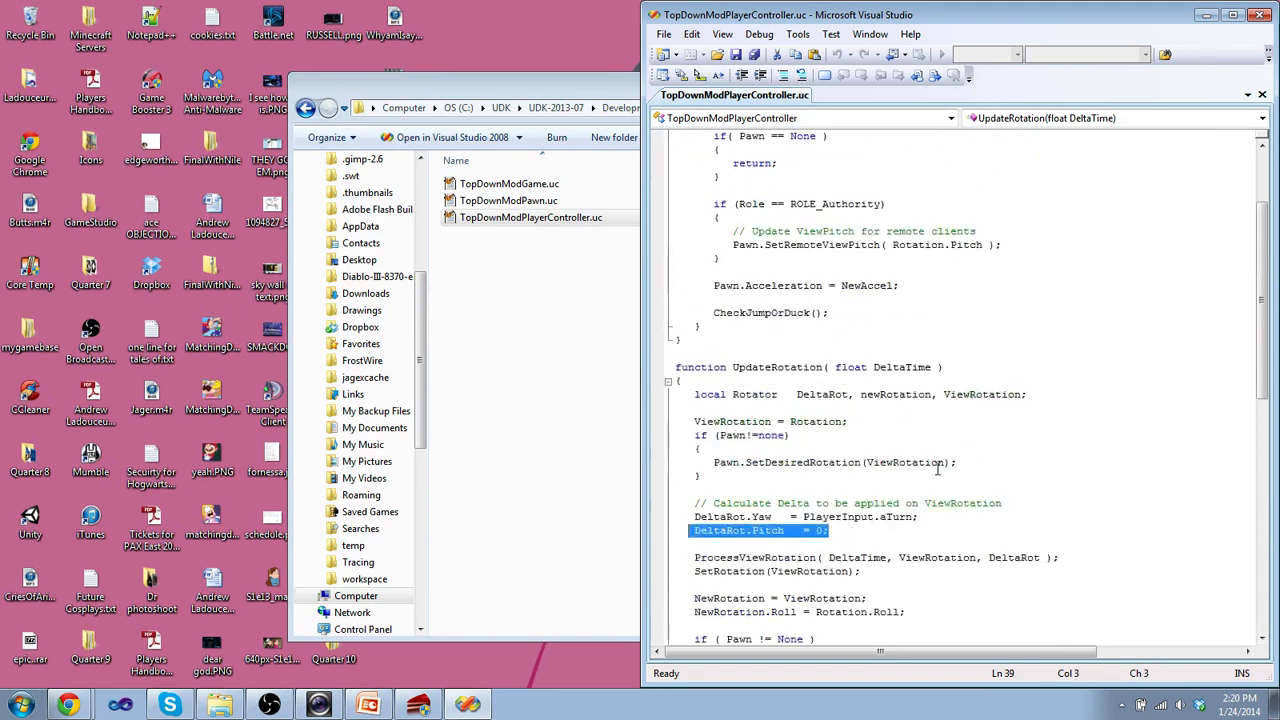
Close the player controller script and navigate Explorer up to the UDK-2013-07 folder.
left_click(1259, 14)
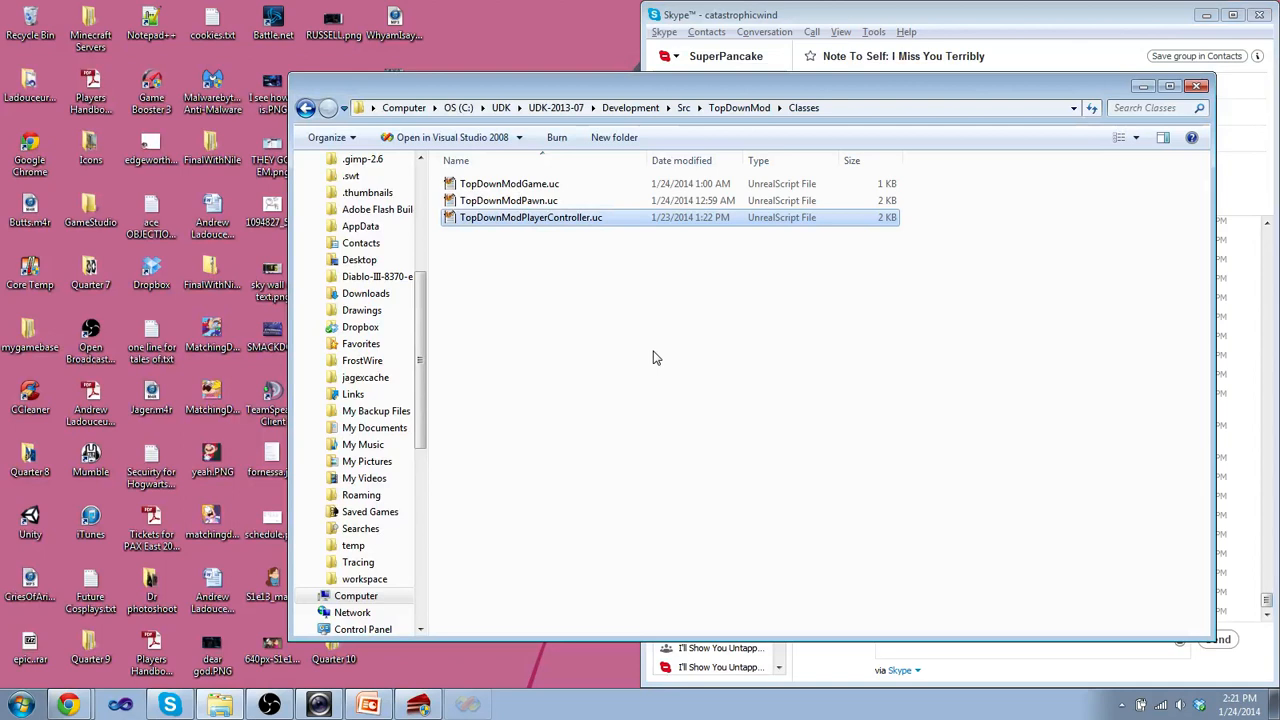
left_click(555, 107)
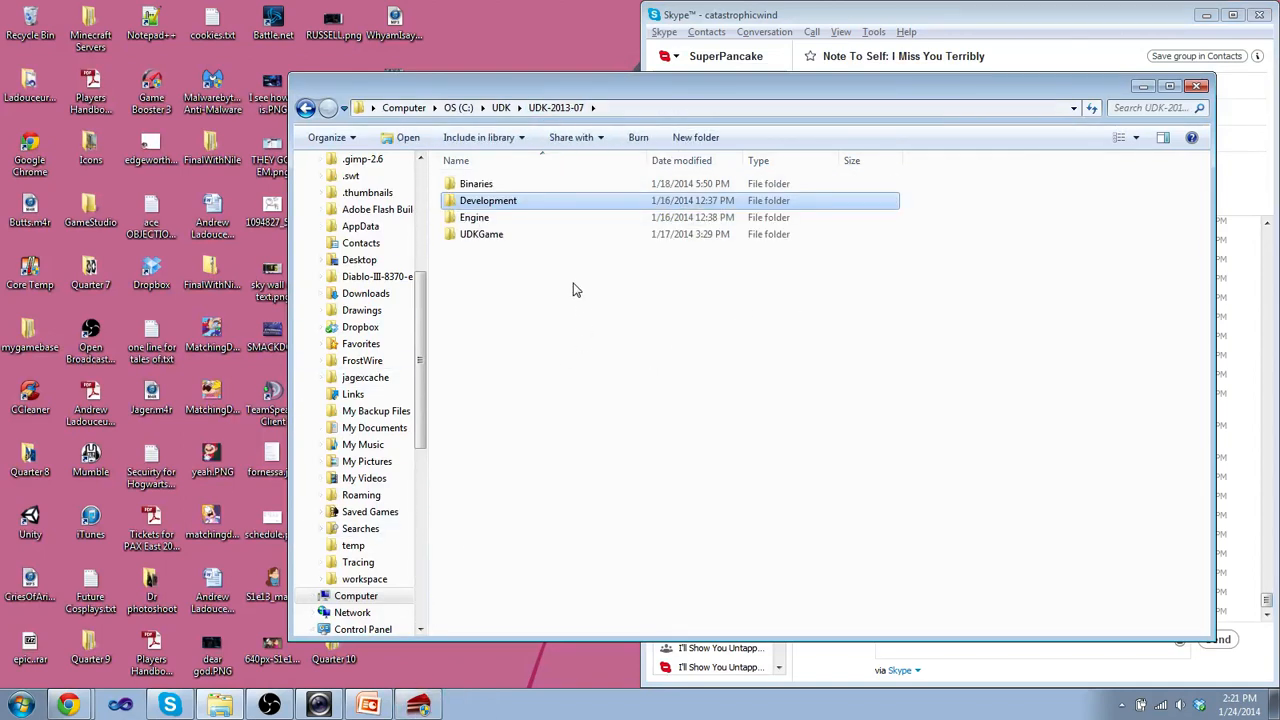
key("alt+Left")
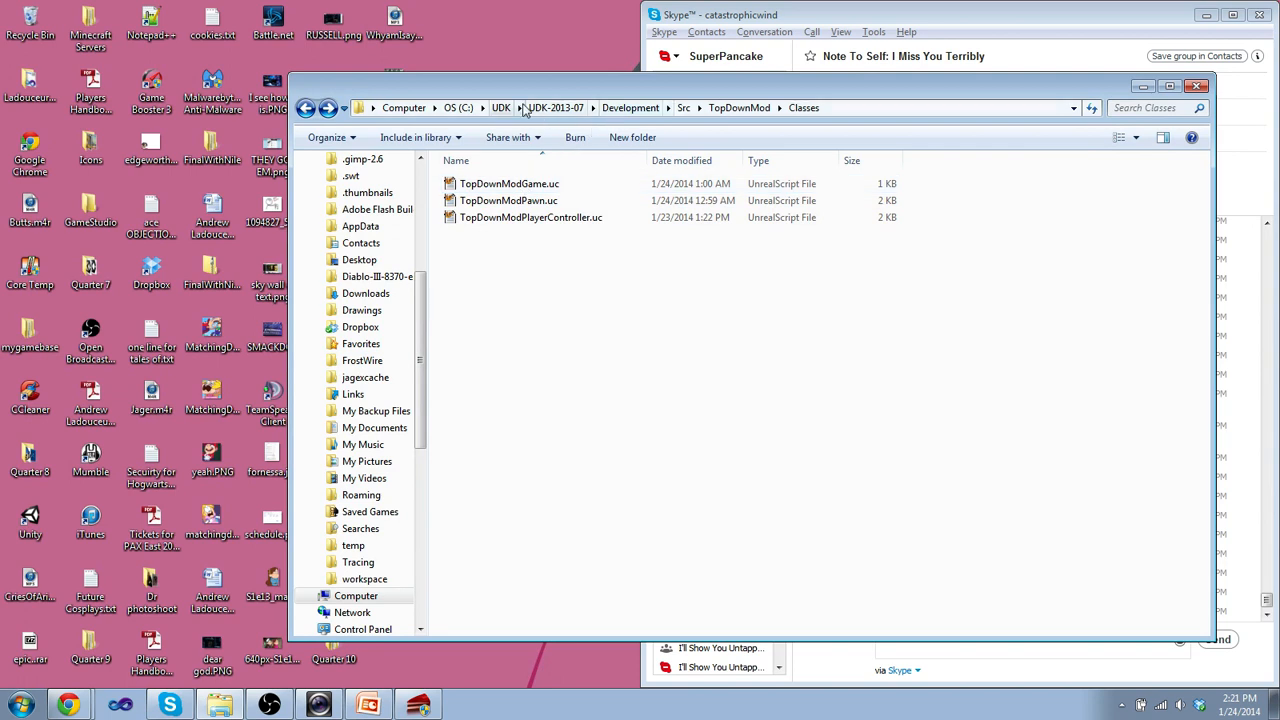
left_click(555, 107)
Return to TopDownMod's Classes folder and select its three script files.
double_click(477, 206)
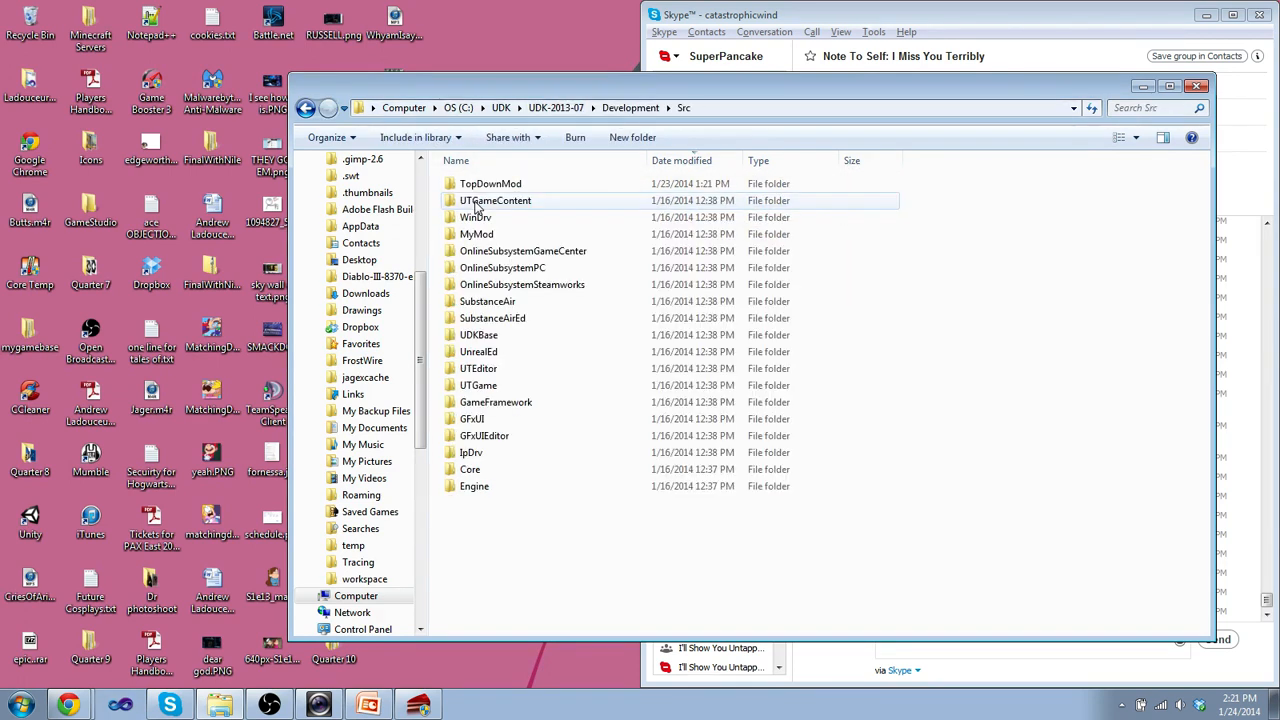
double_click(486, 186)
double_click(486, 186)
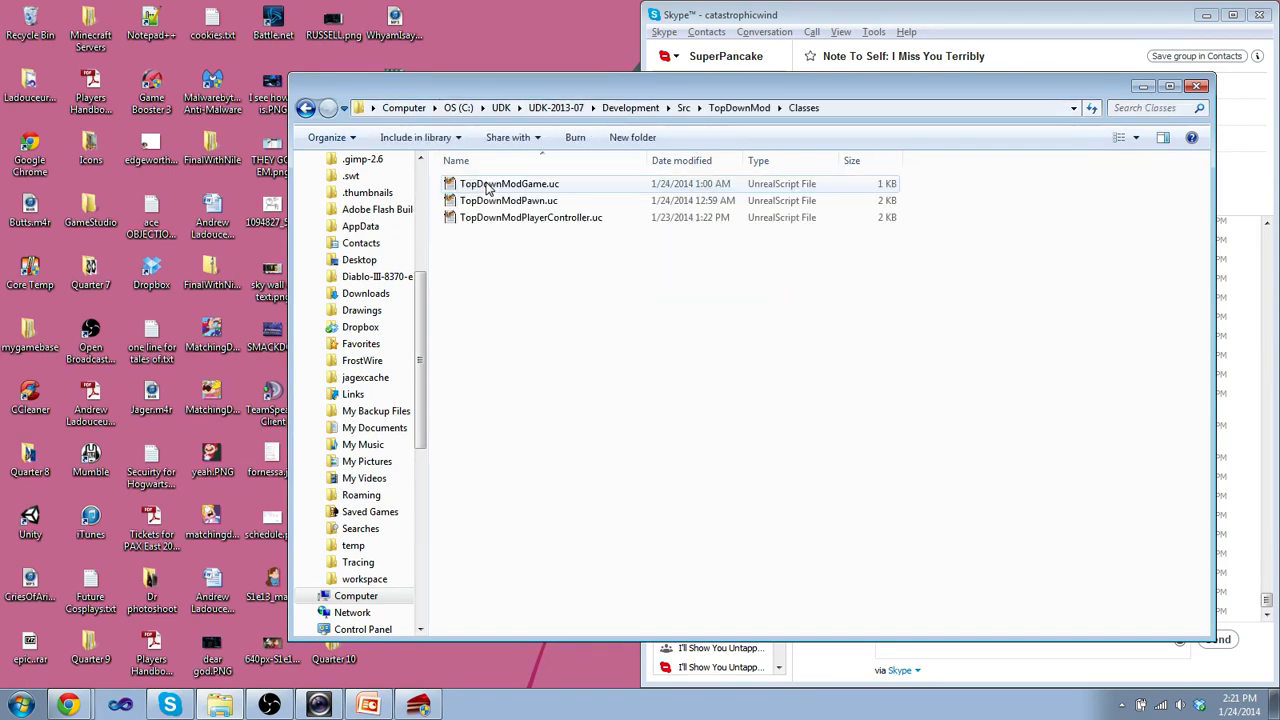
mouse_move(486, 280)
left_mouse_down()
mouse_move(458, 172)
mouse_move(536, 261)
mouse_move(540, 178)
left_mouse_up()
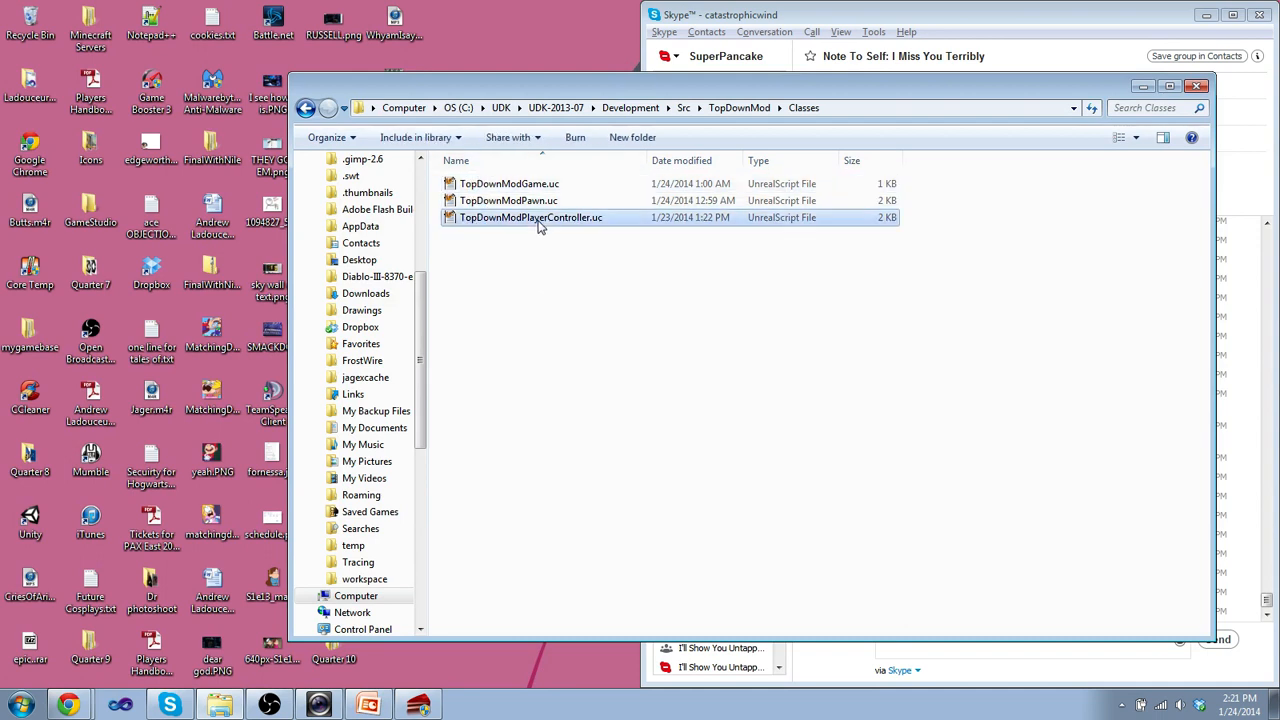
left_click(577, 330)
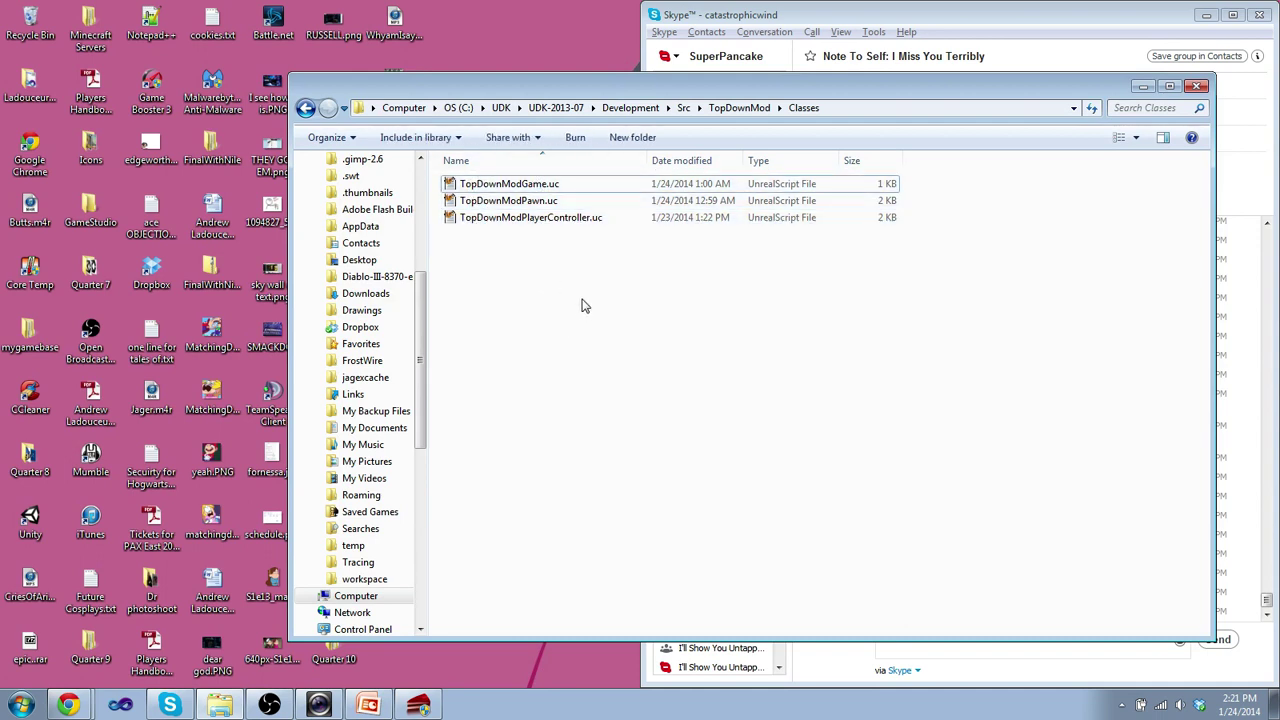
Start a full script recompile from Unreal Frontend's Script dropdown.
left_click(420, 706)
left_click(318, 95)
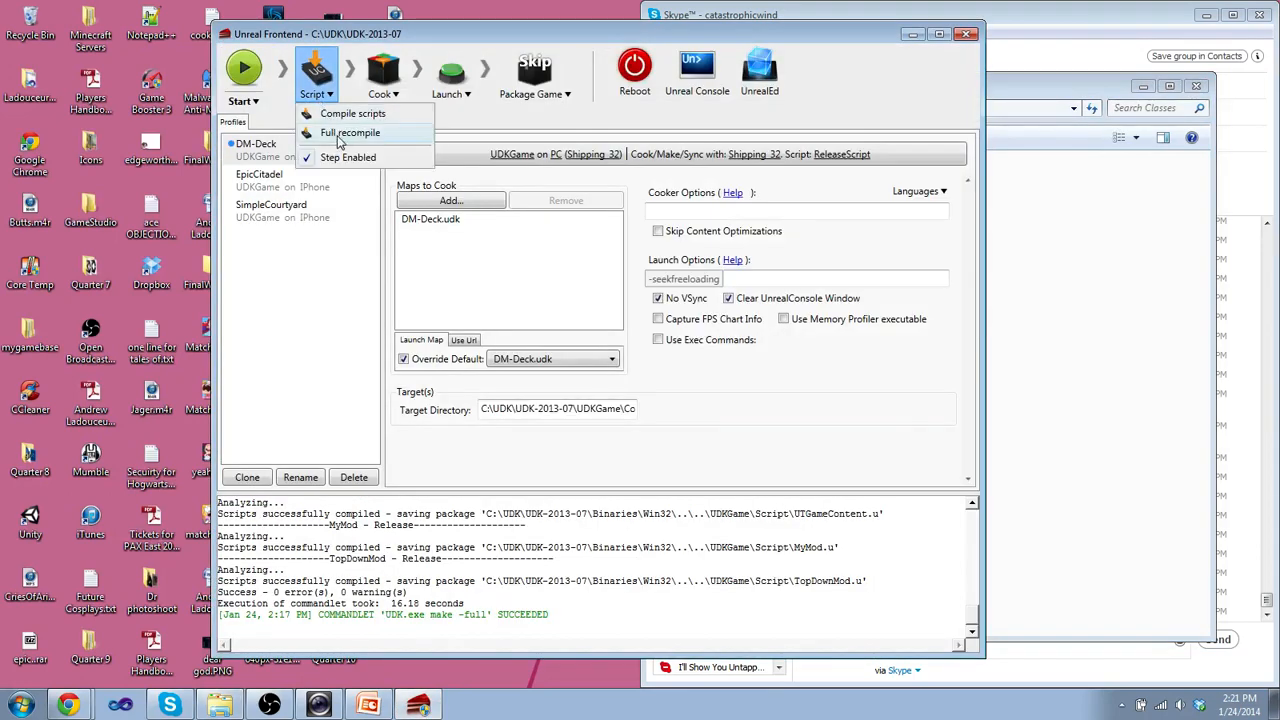
left_click(350, 133)
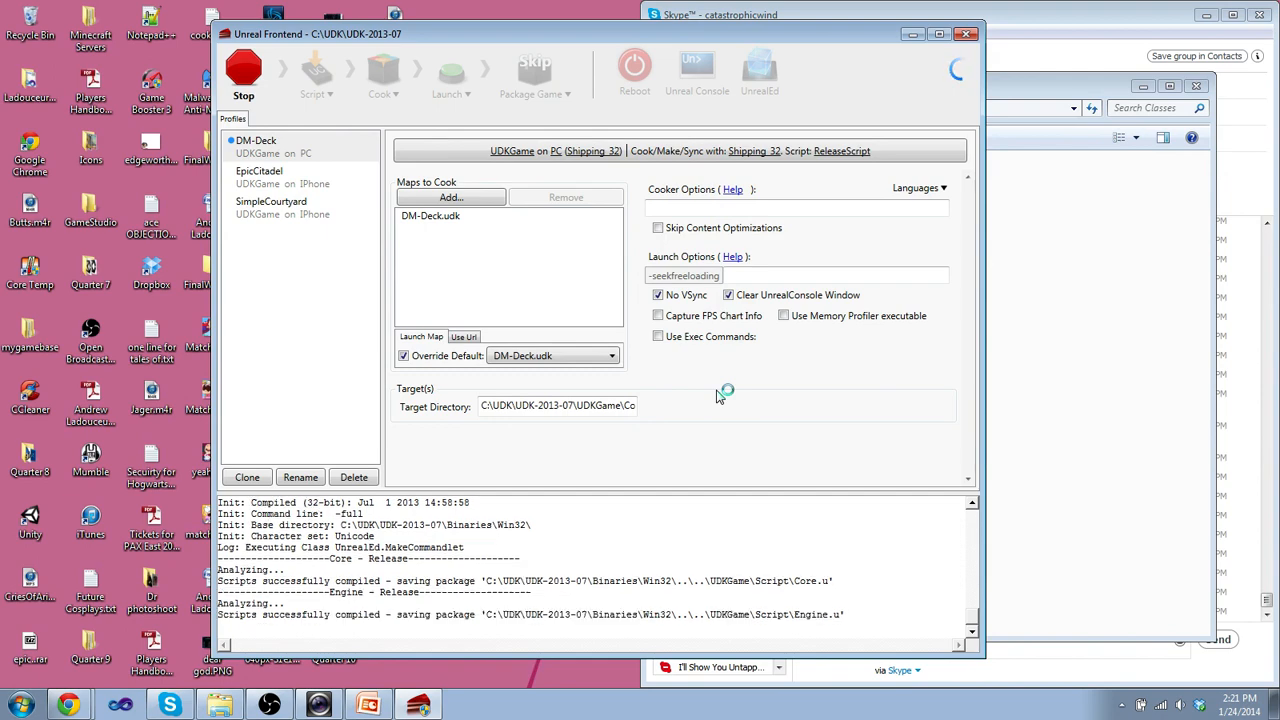
Browse to UDKGame\Config and open UDKEngine.ini in Notepad.
left_click(220, 705)
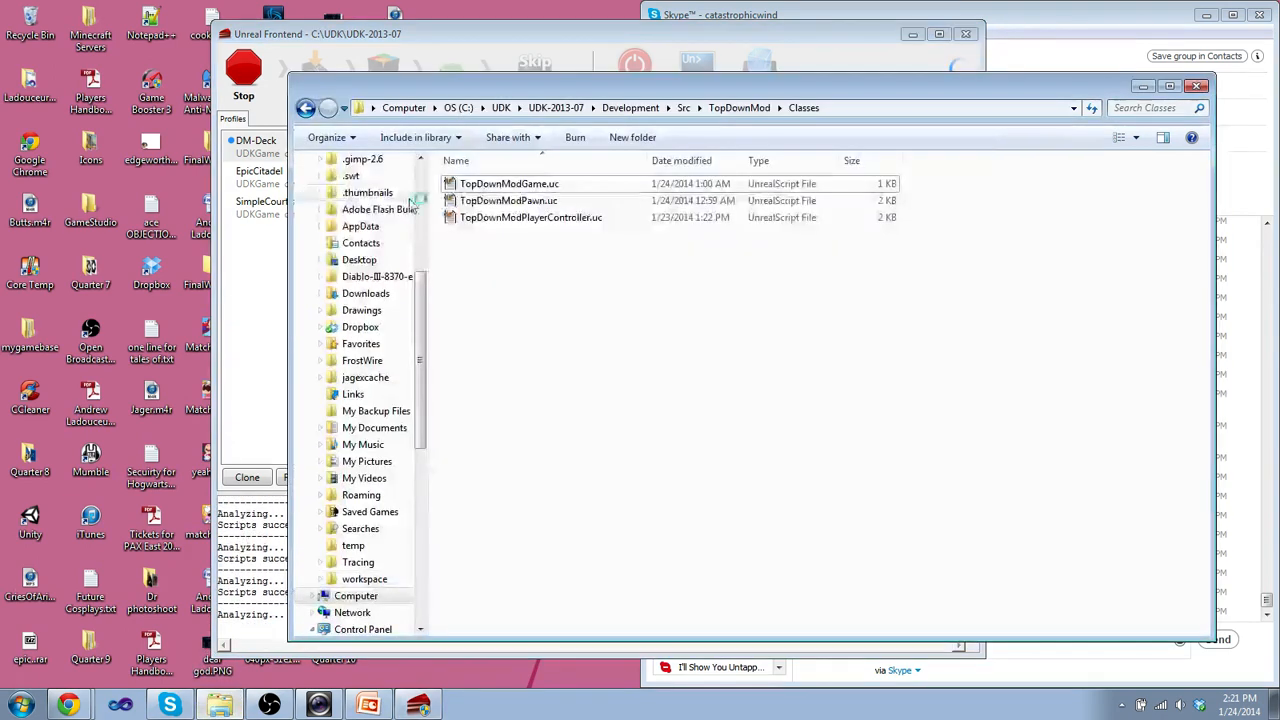
left_click(549, 112)
double_click(476, 186)
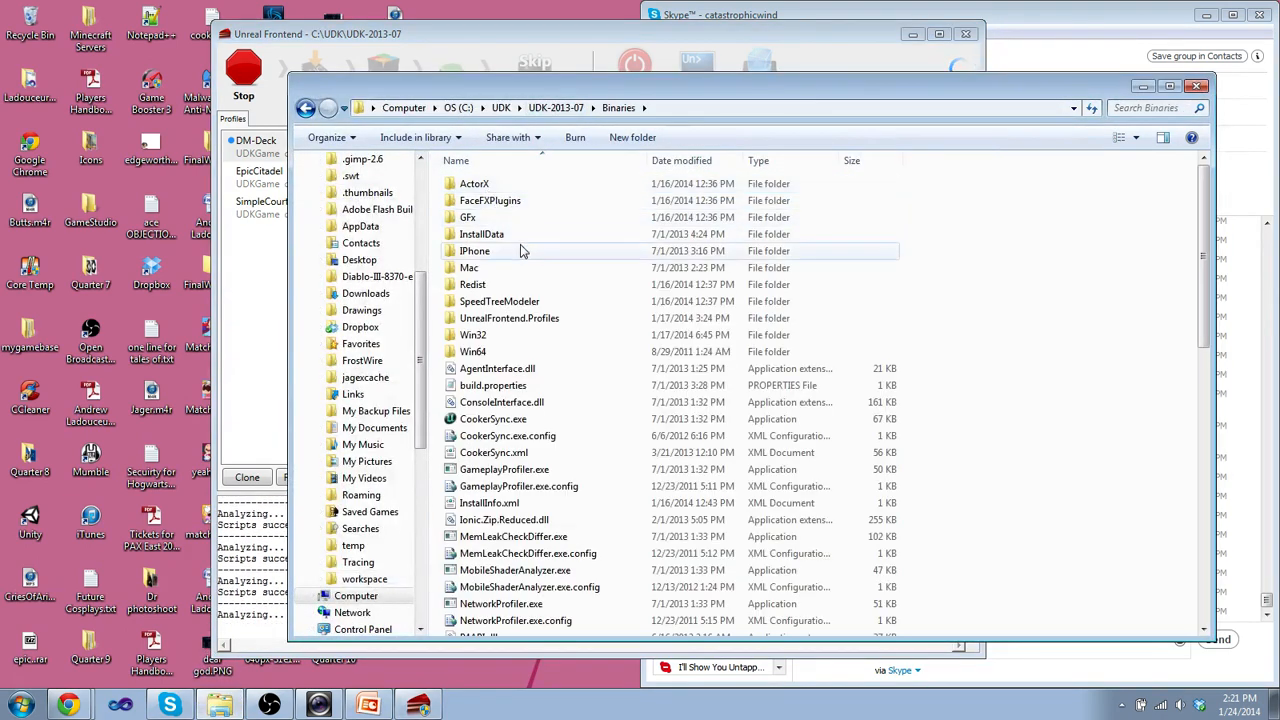
key("BackSpace")
double_click(492, 236)
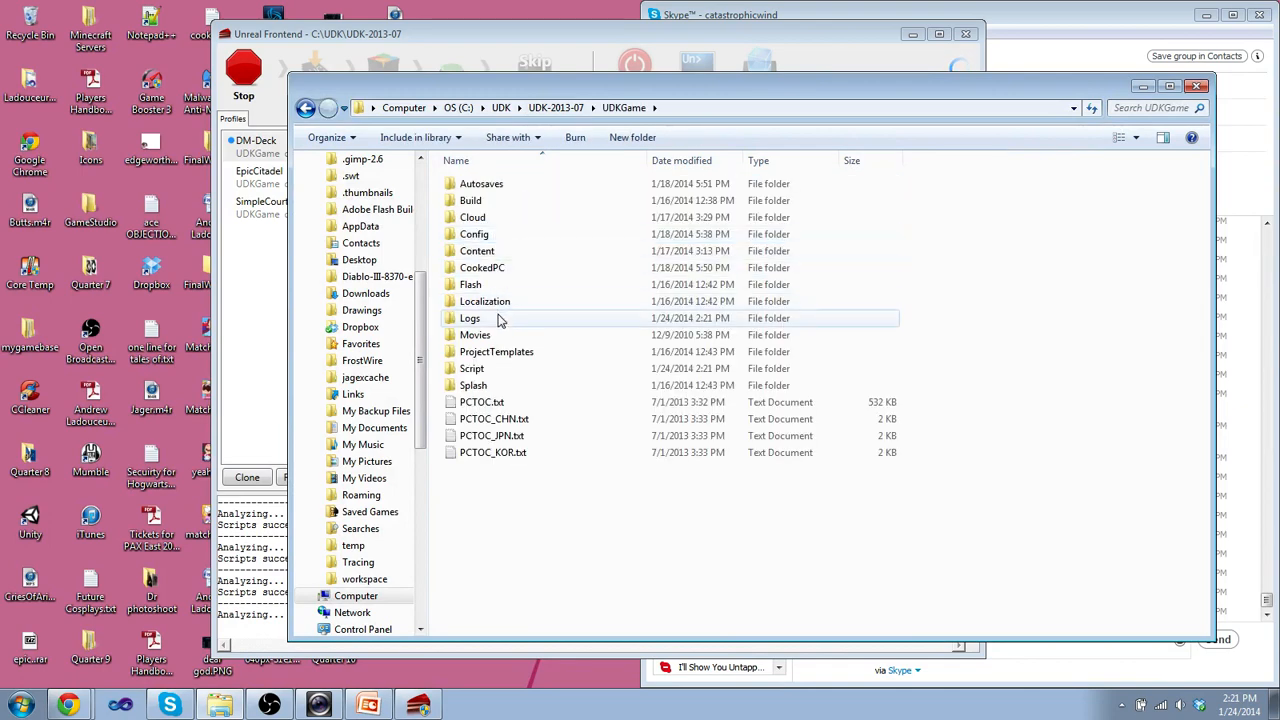
double_click(518, 236)
scroll(530, 300, "down", 1)
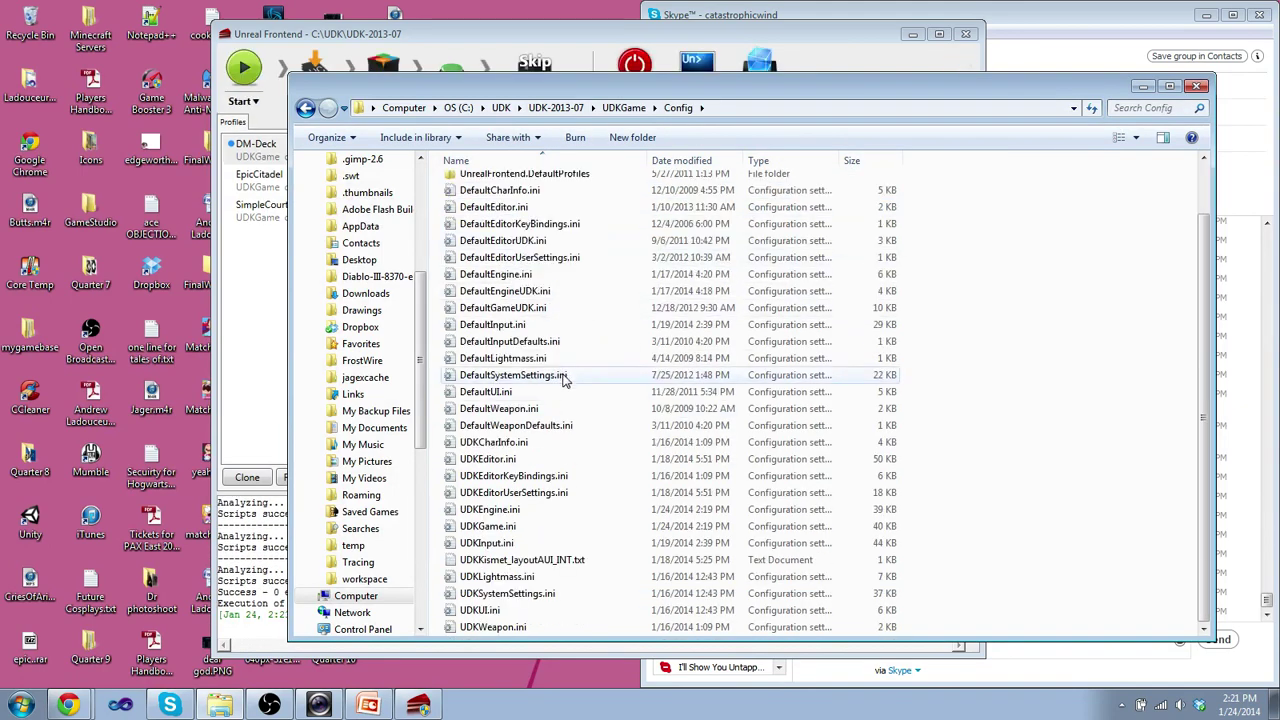
double_click(548, 509)
Find the MyMod and TopDownMod ModEditPackages entries in UDKEngine.ini, then close Notepad.
key("ctrl+f")
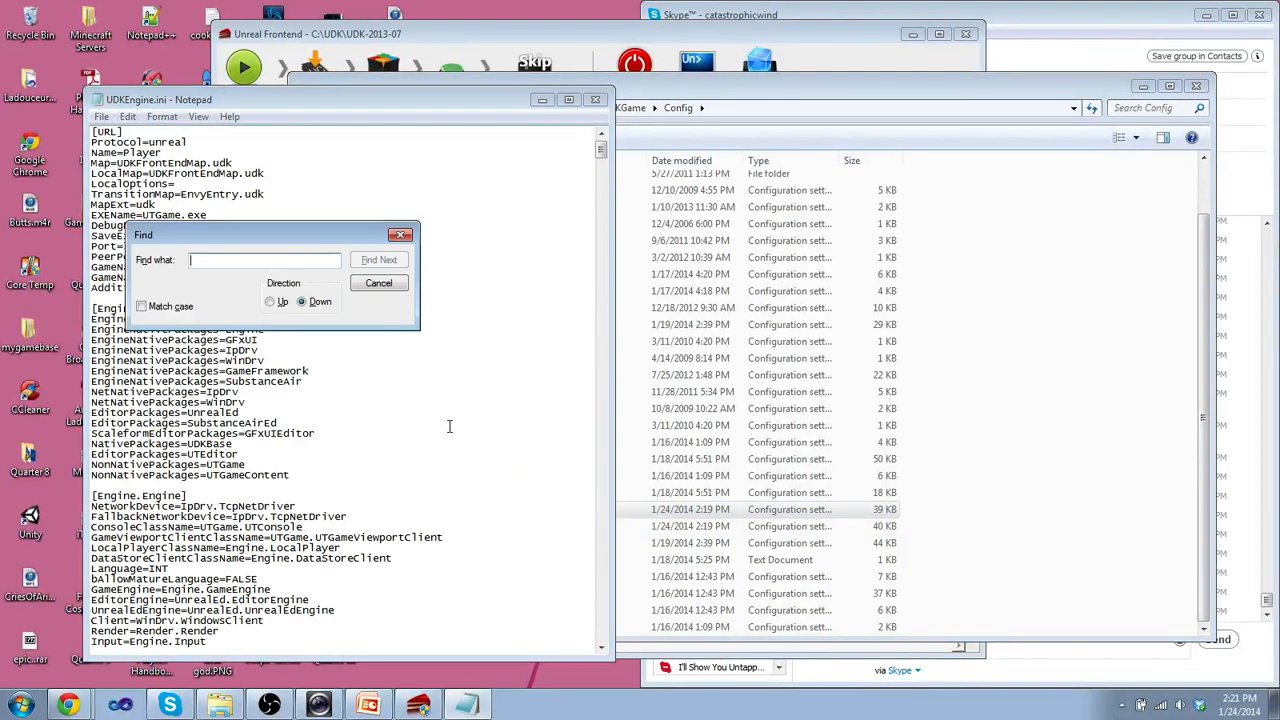
type("mymod")
key("Return")
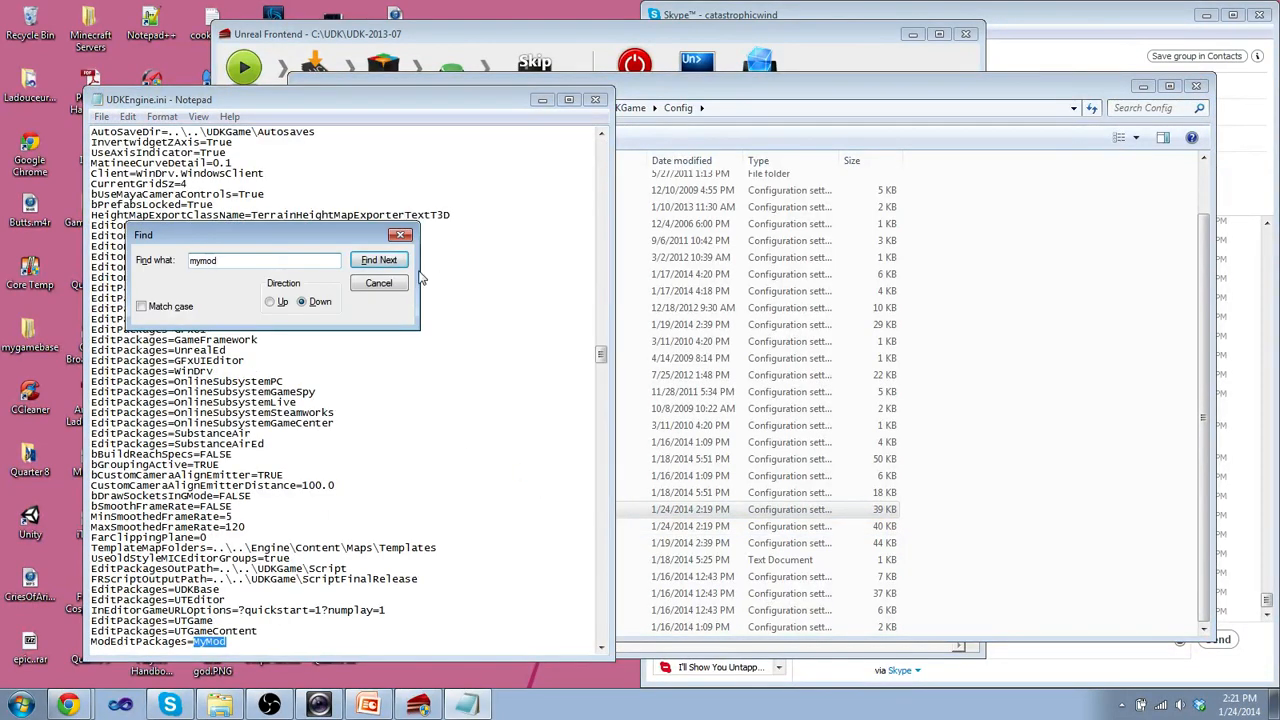
left_click(402, 235)
scroll(423, 271, "down", 1)
scroll(340, 430, "down", 2)
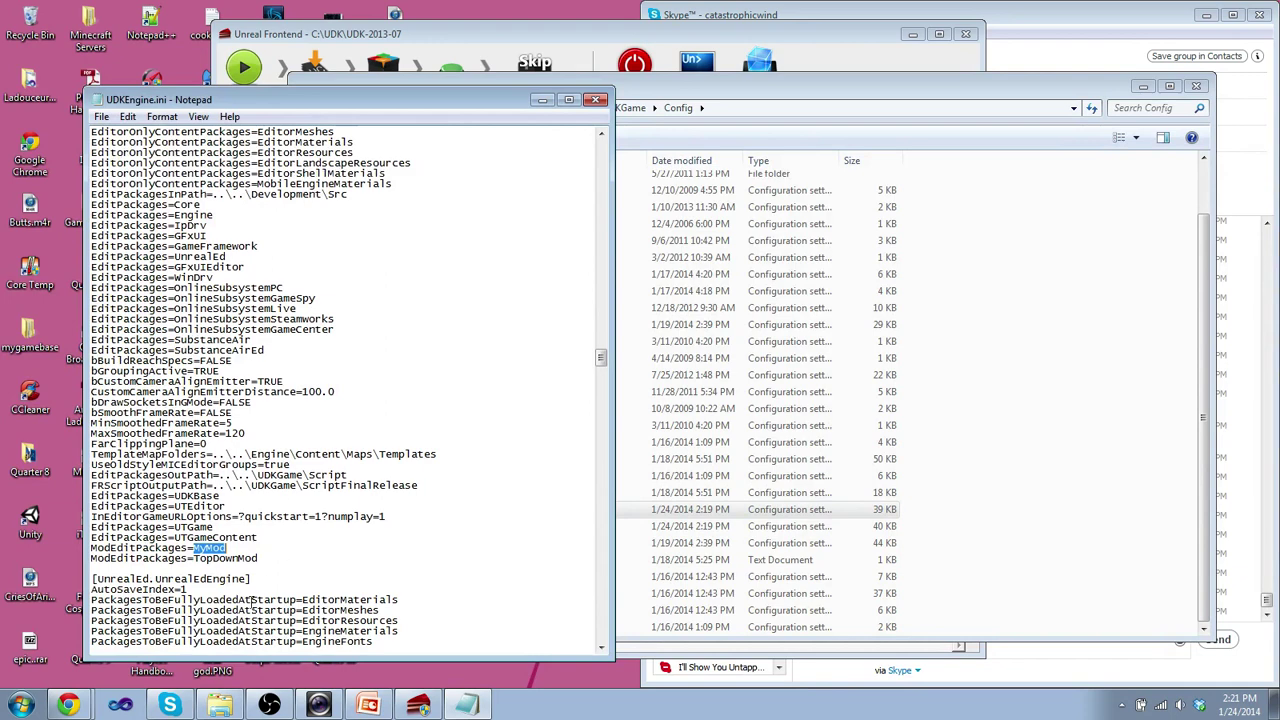
left_click(222, 559)
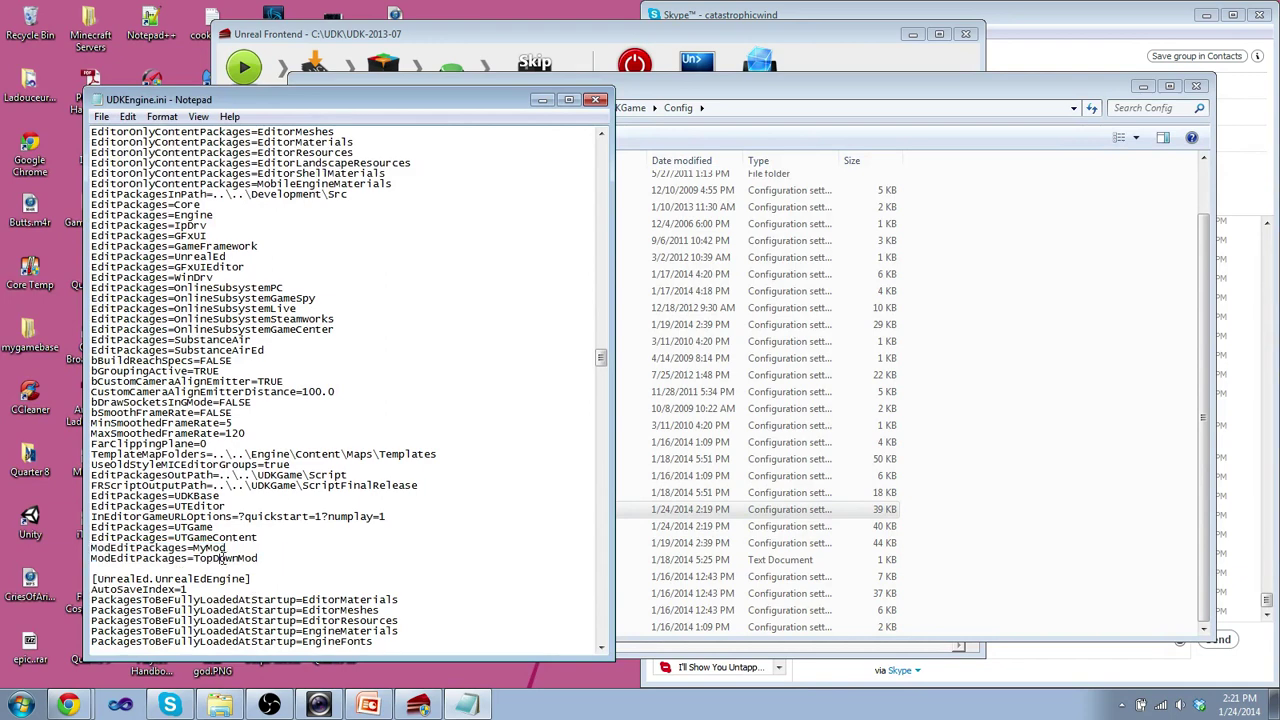
left_click(595, 99)
Close Explorer and open the Computer window from the Start menu.
key("alt+F4")
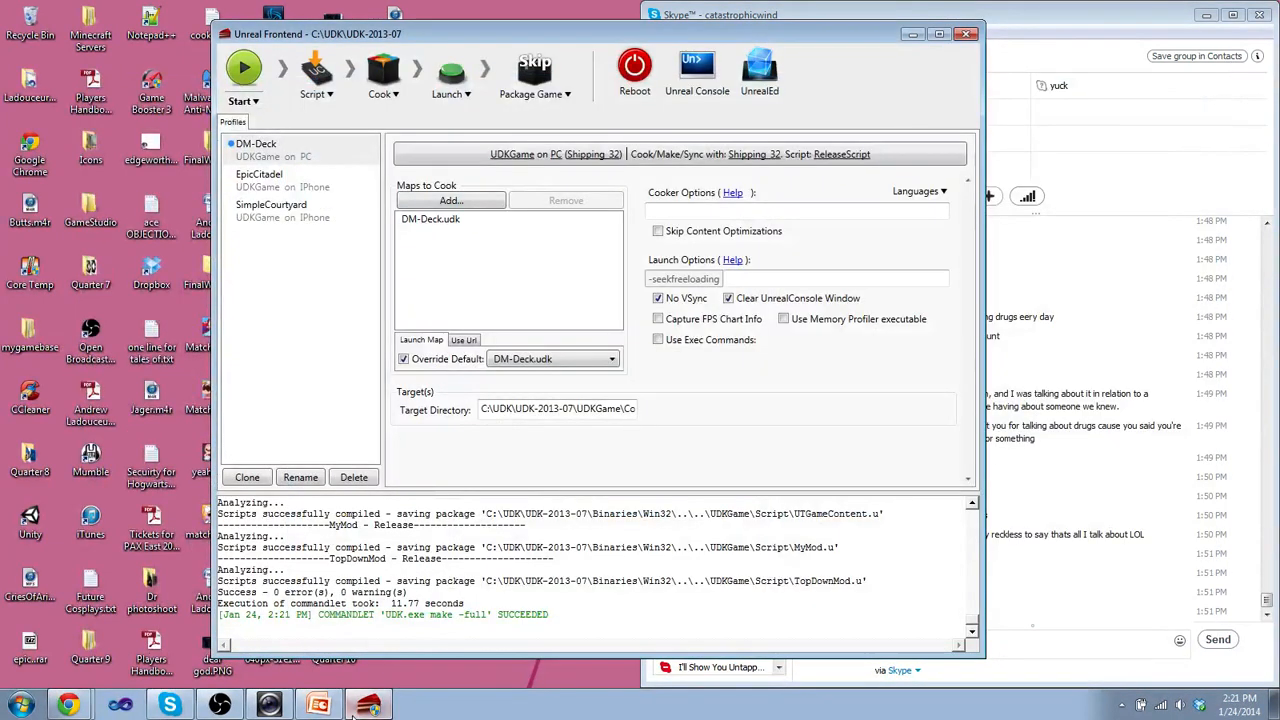
left_click(22, 705)
left_click(262, 337)
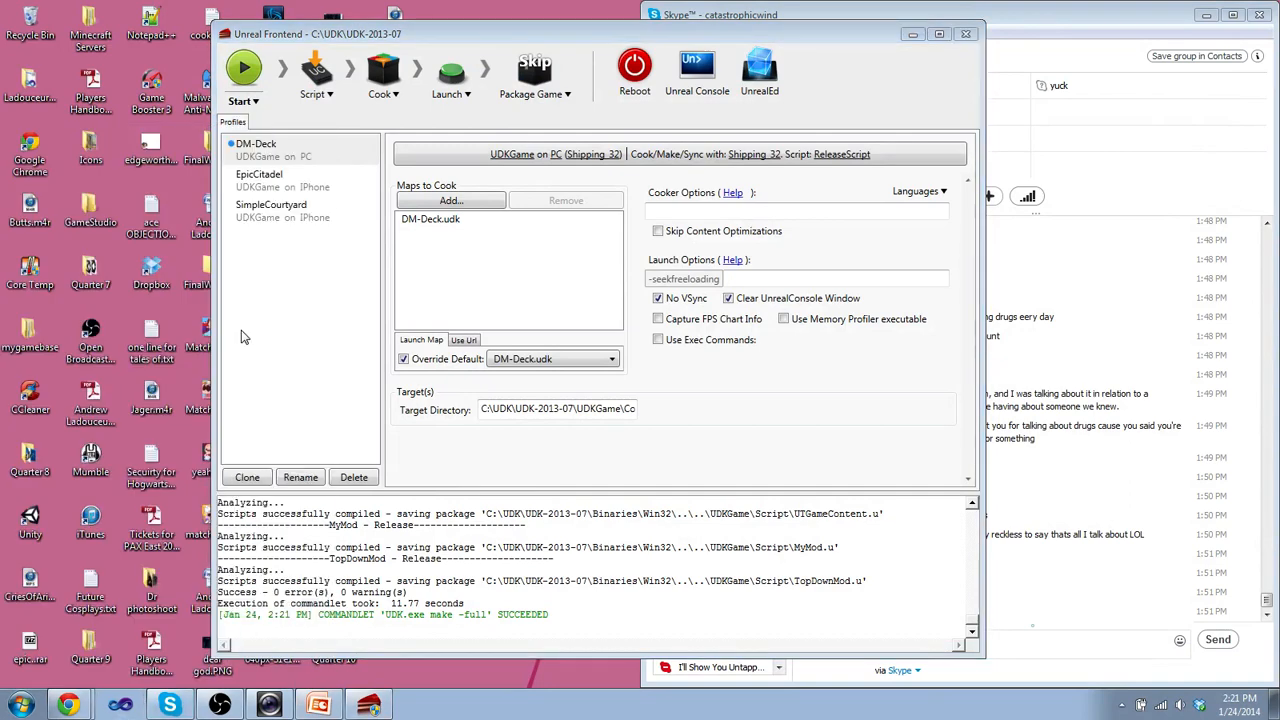
Browse to C:\UDK\UDK-2013-07\Binaries\Win32.
double_click(540, 212)
scroll(515, 470, "down", 1)
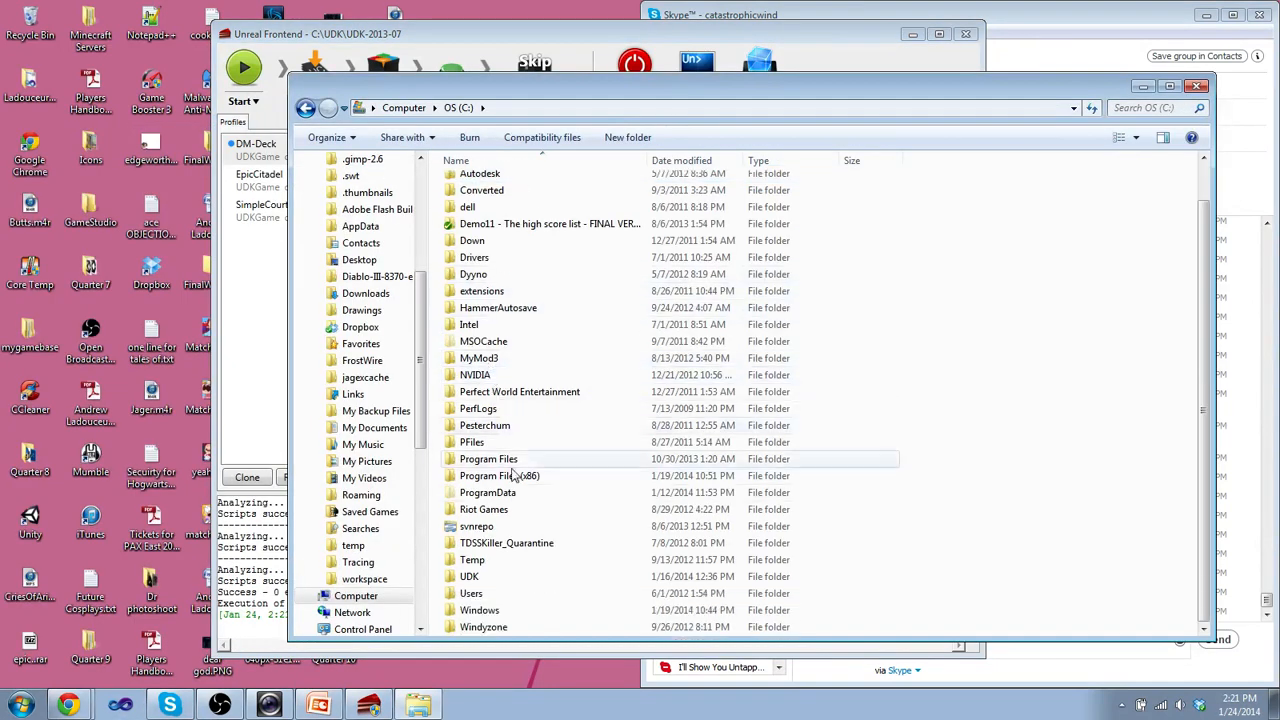
double_click(494, 576)
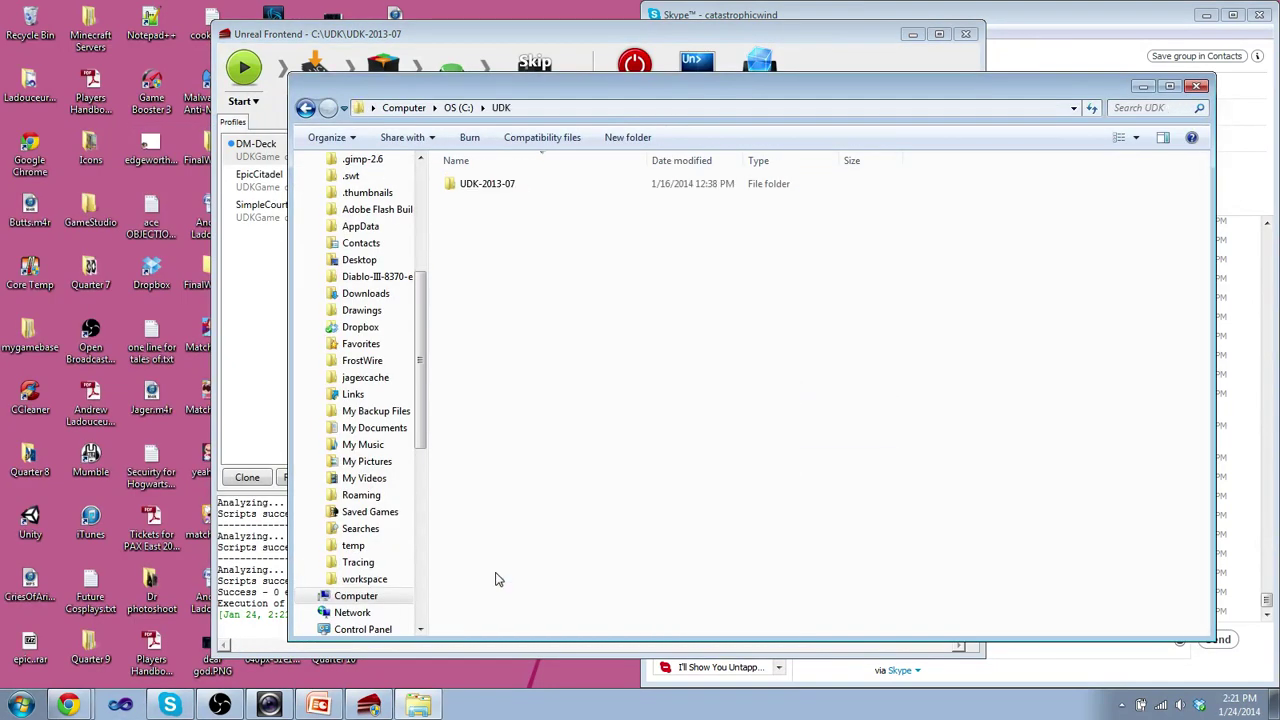
double_click(505, 186)
left_click(489, 238)
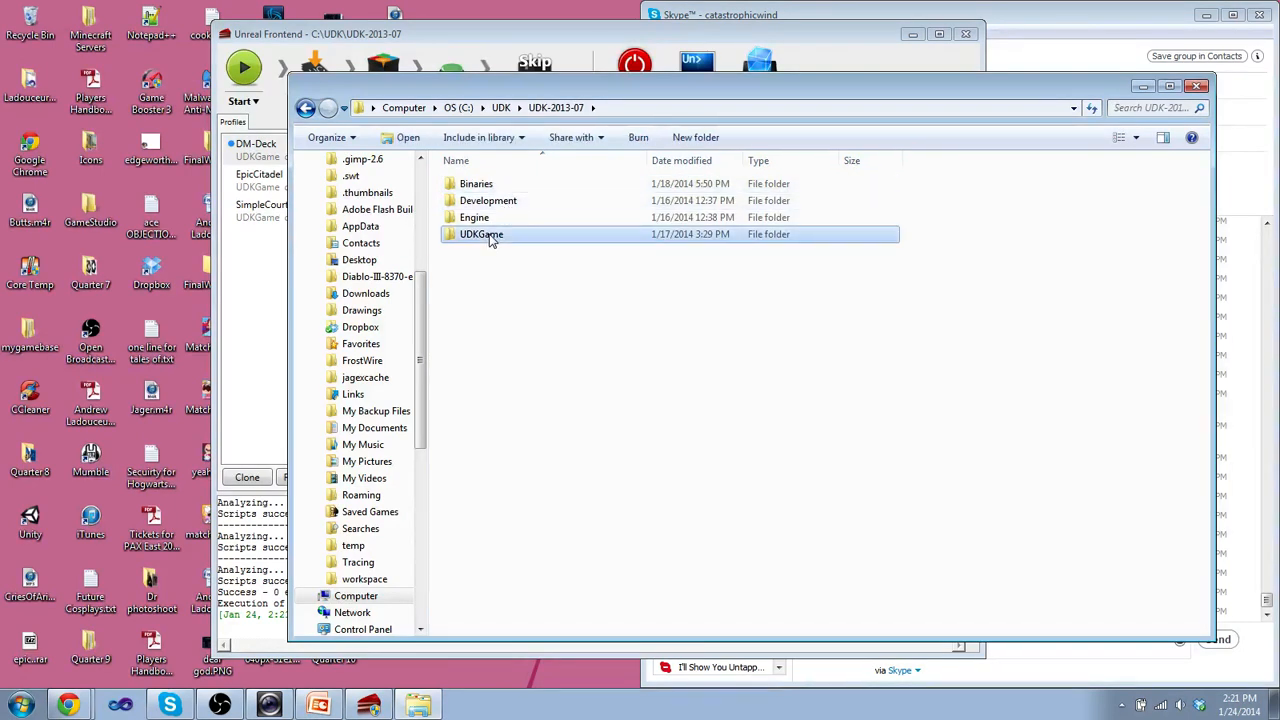
left_click(493, 187)
double_click(493, 187)
double_click(485, 335)
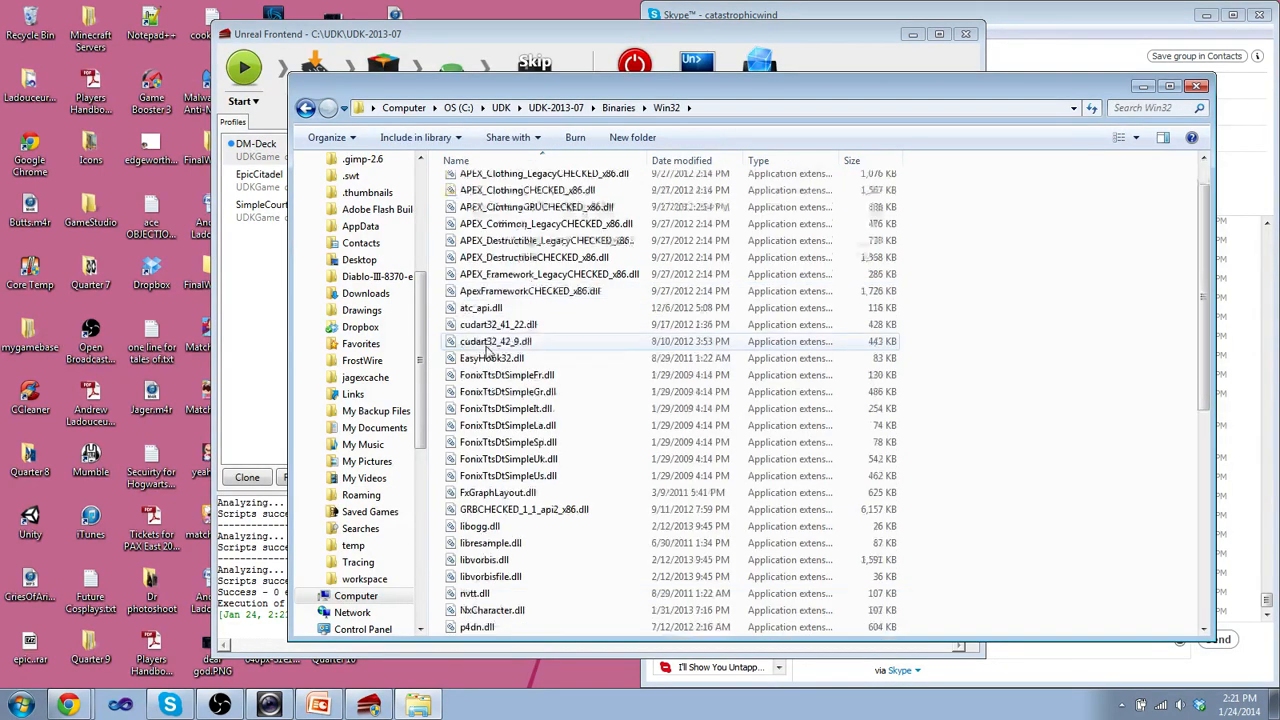
scroll(490, 335, "down", 5)
Run 'udk ExampleMap?game=TopDownMod' from the address bar to launch the mod.
left_click(764, 107)
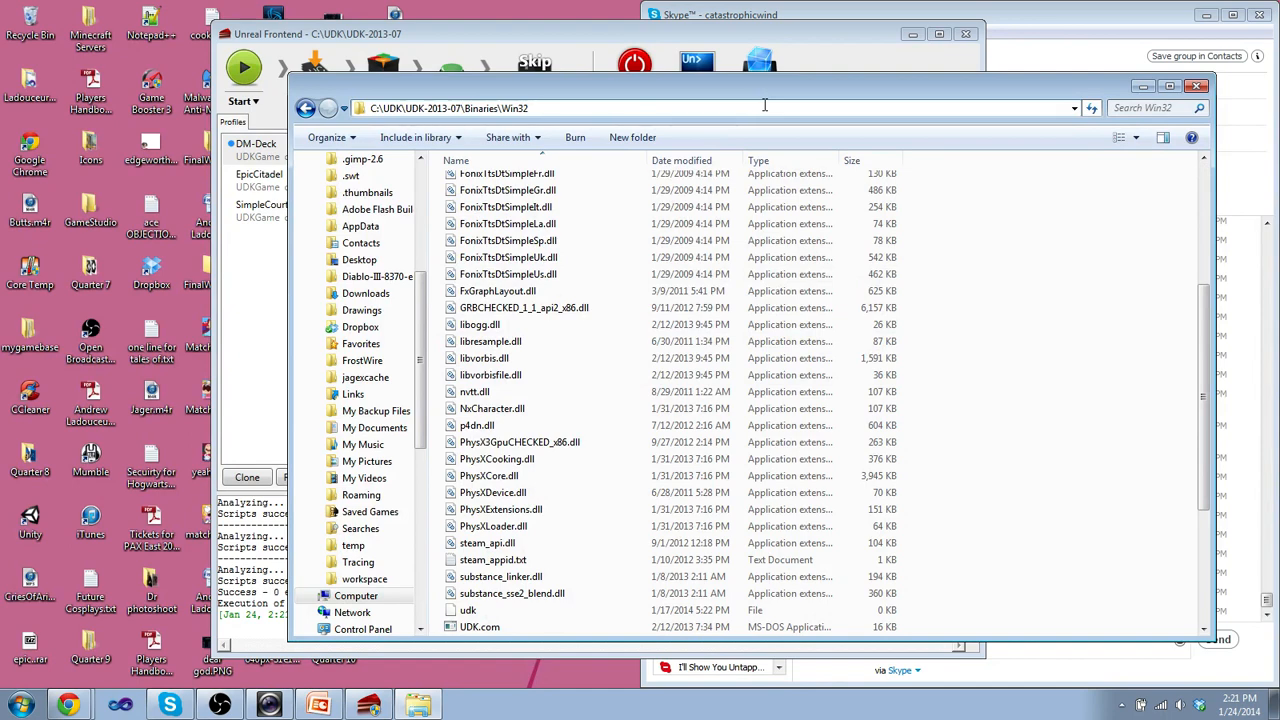
type("\\udk ExampleMap?game=TopDownMod.TopDownModGame")
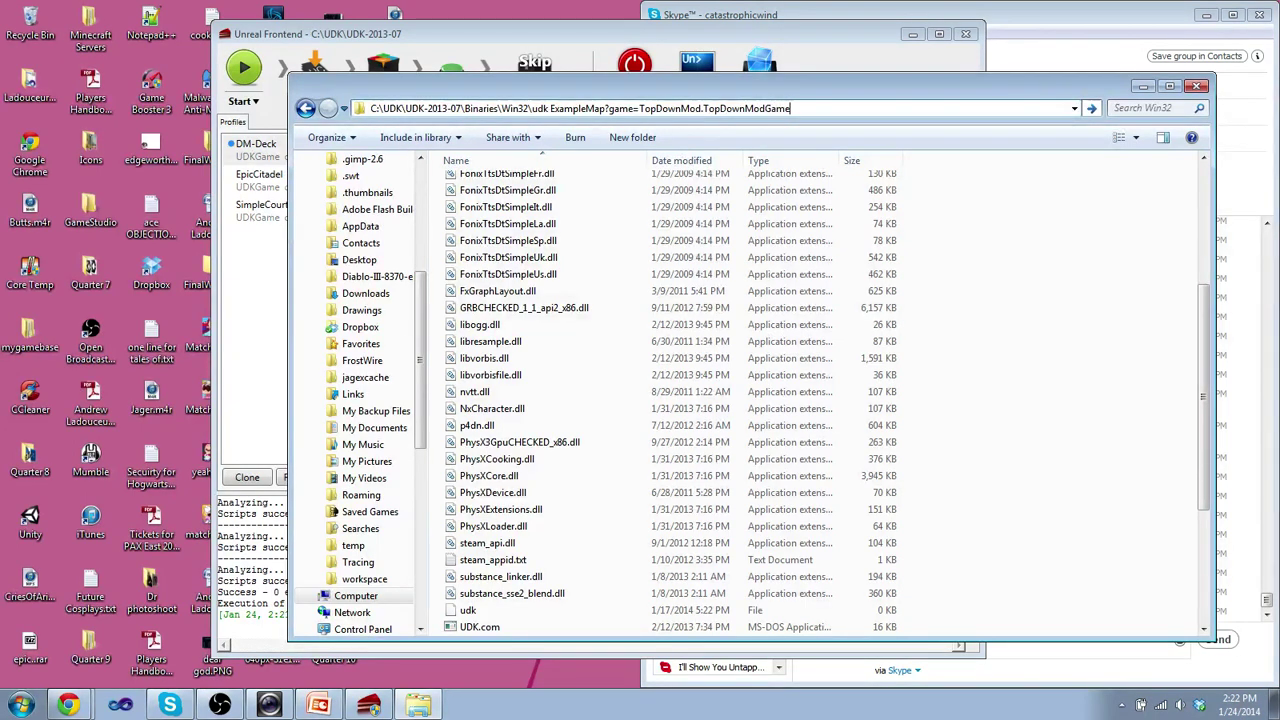
key("Return")
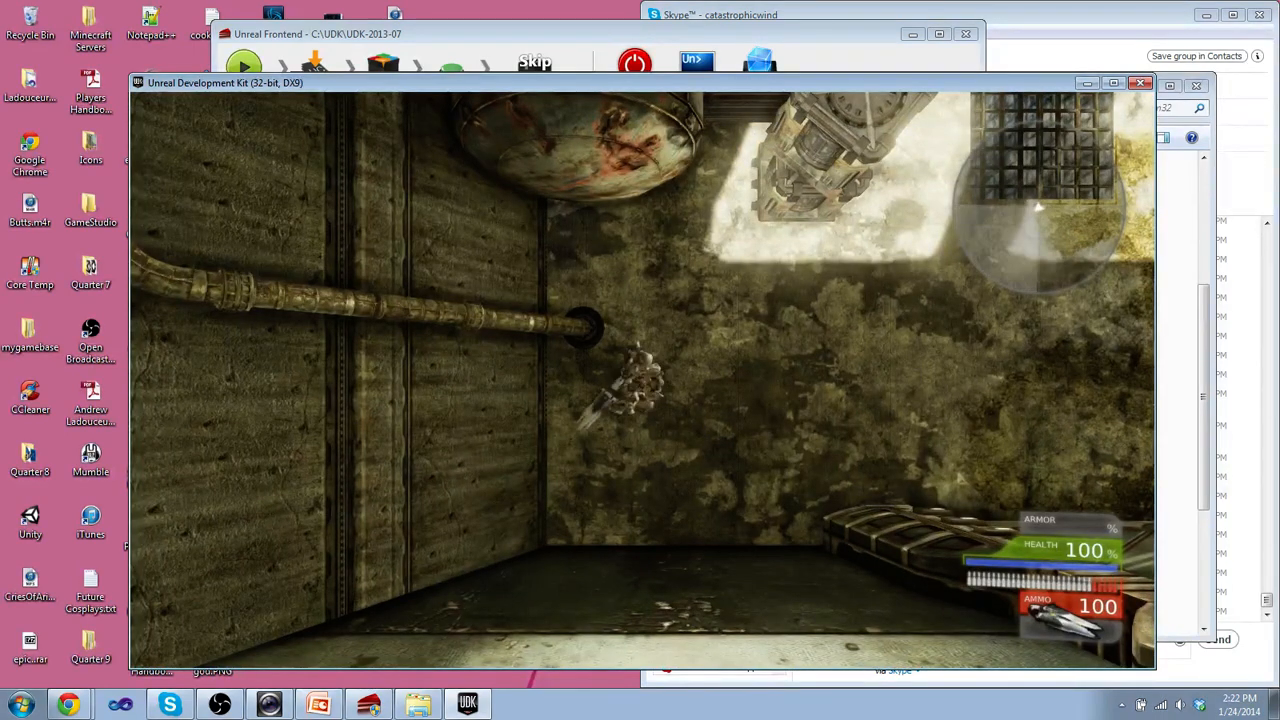
Move the character around the level with WASD past the grates and fire the link gun.
left_click_drag(643, 380, 643, 380)
key("w")
key("d")
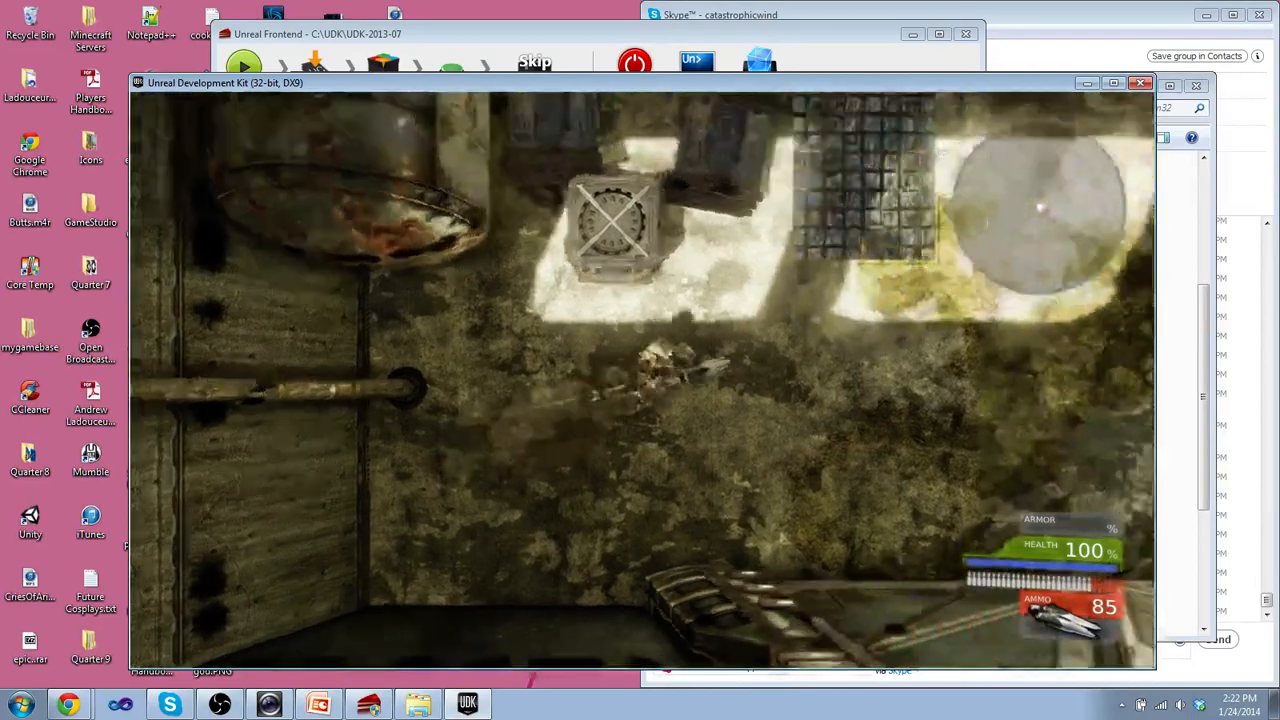
key("s")
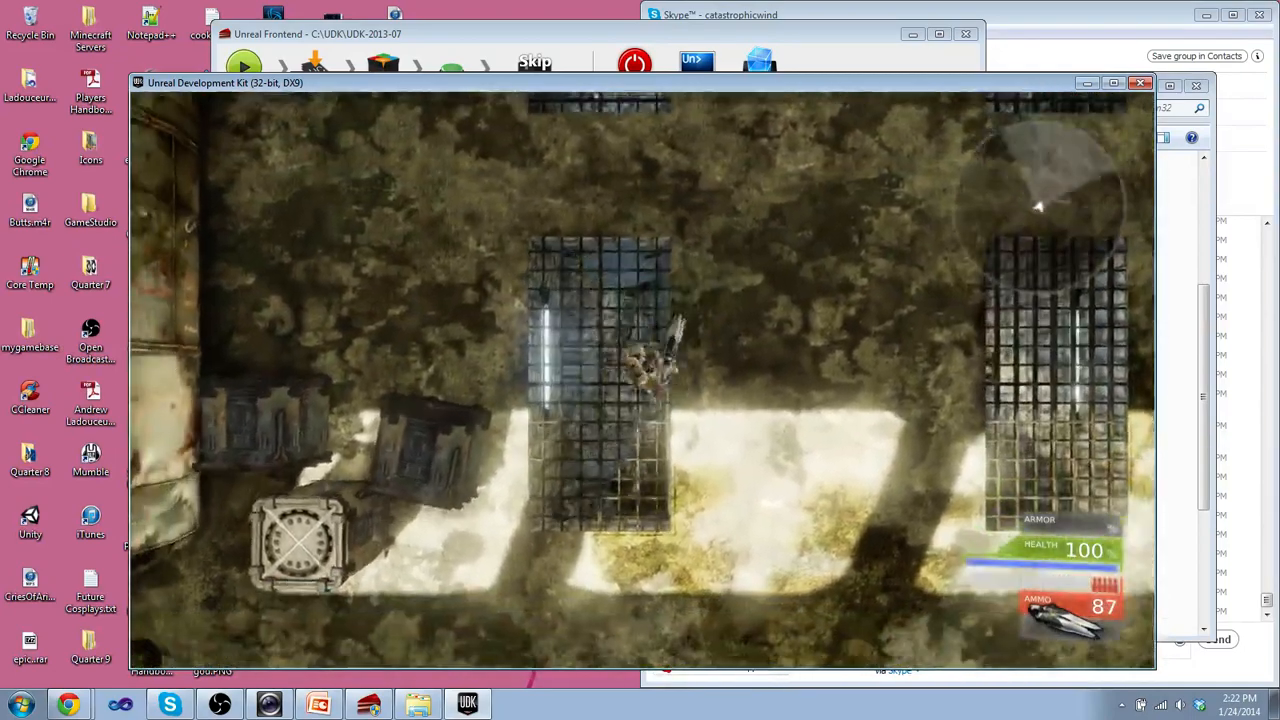
key("a")
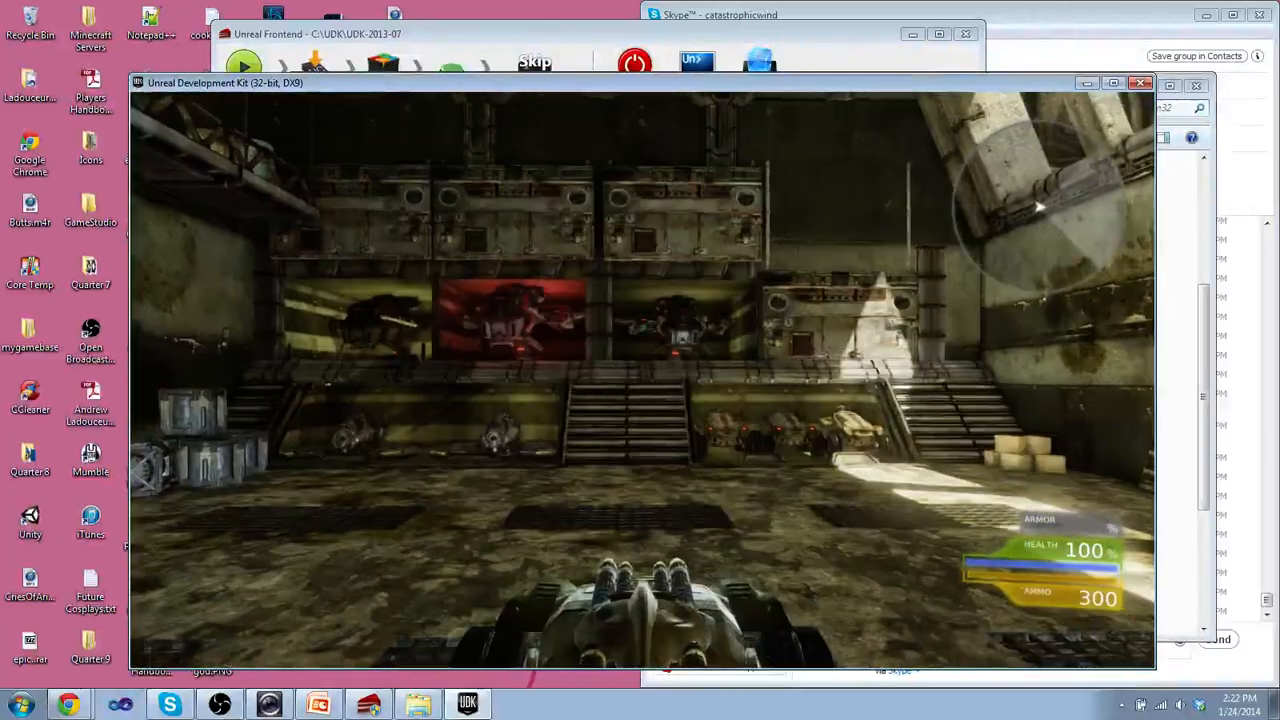
key("w")
key("w")
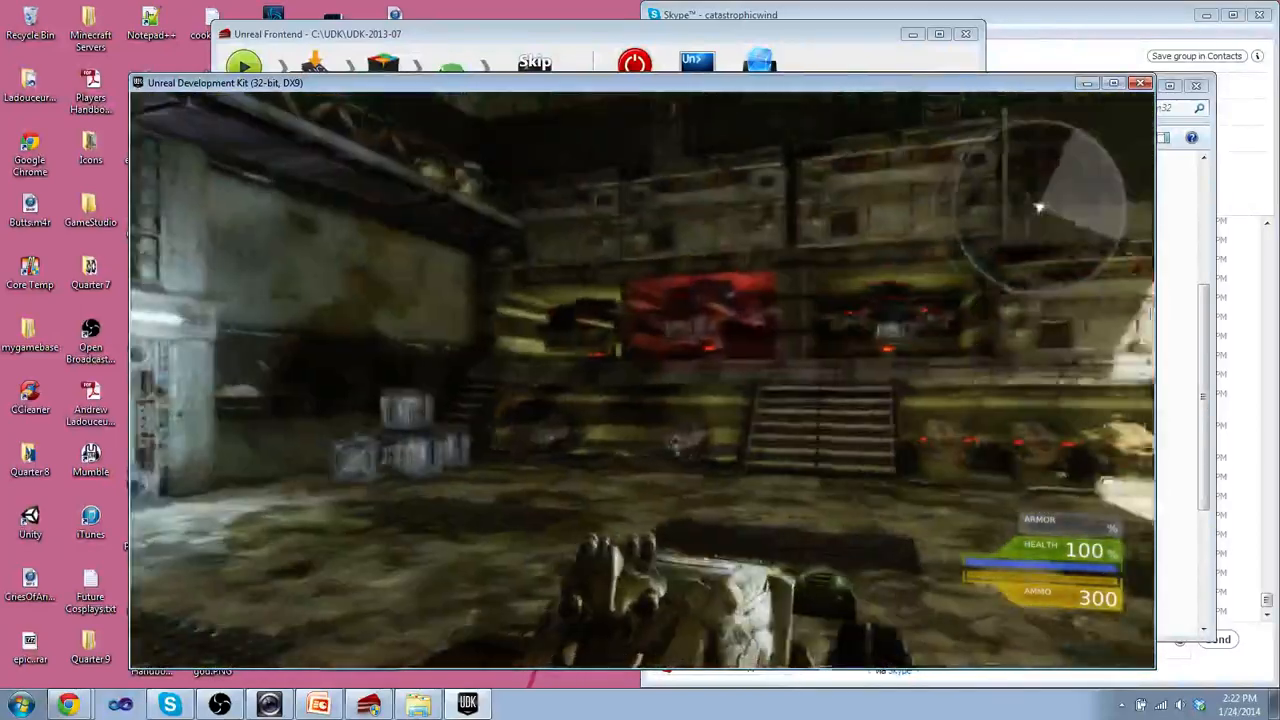
key("w")
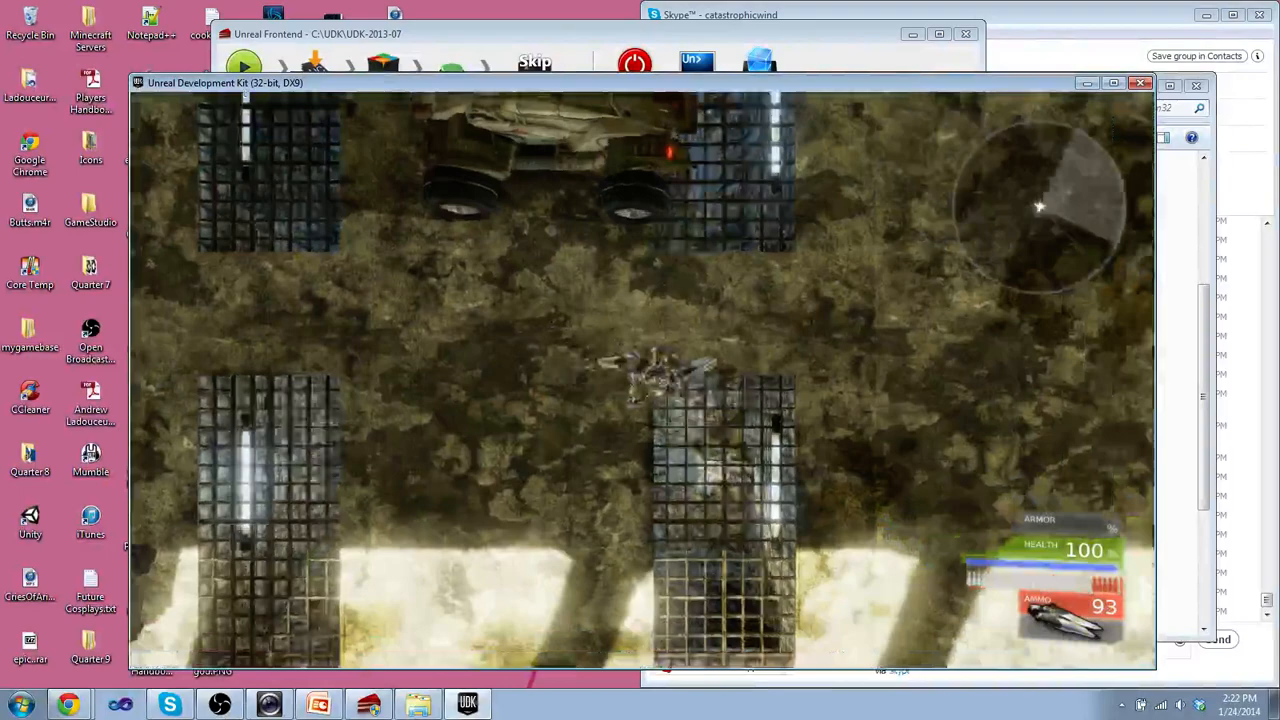
key("w")
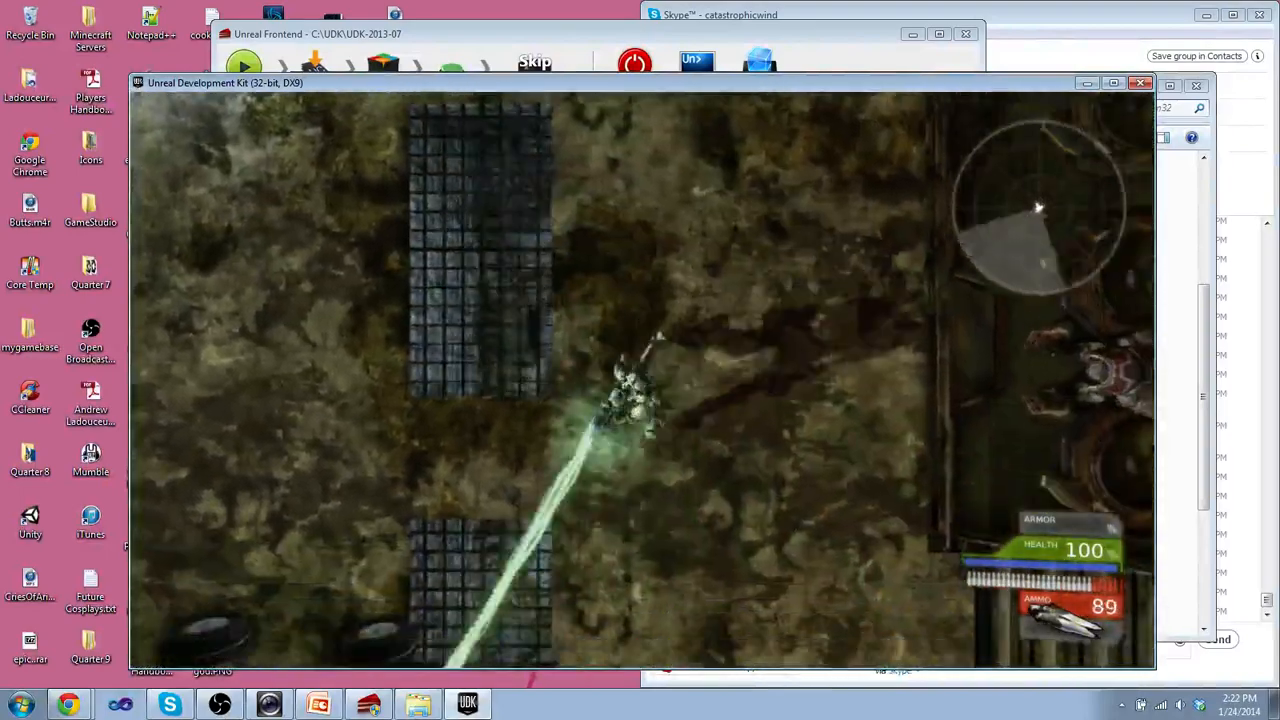
Pause with Escape, leave the match, choose Exit Game and confirm quitting.
key("Escape")
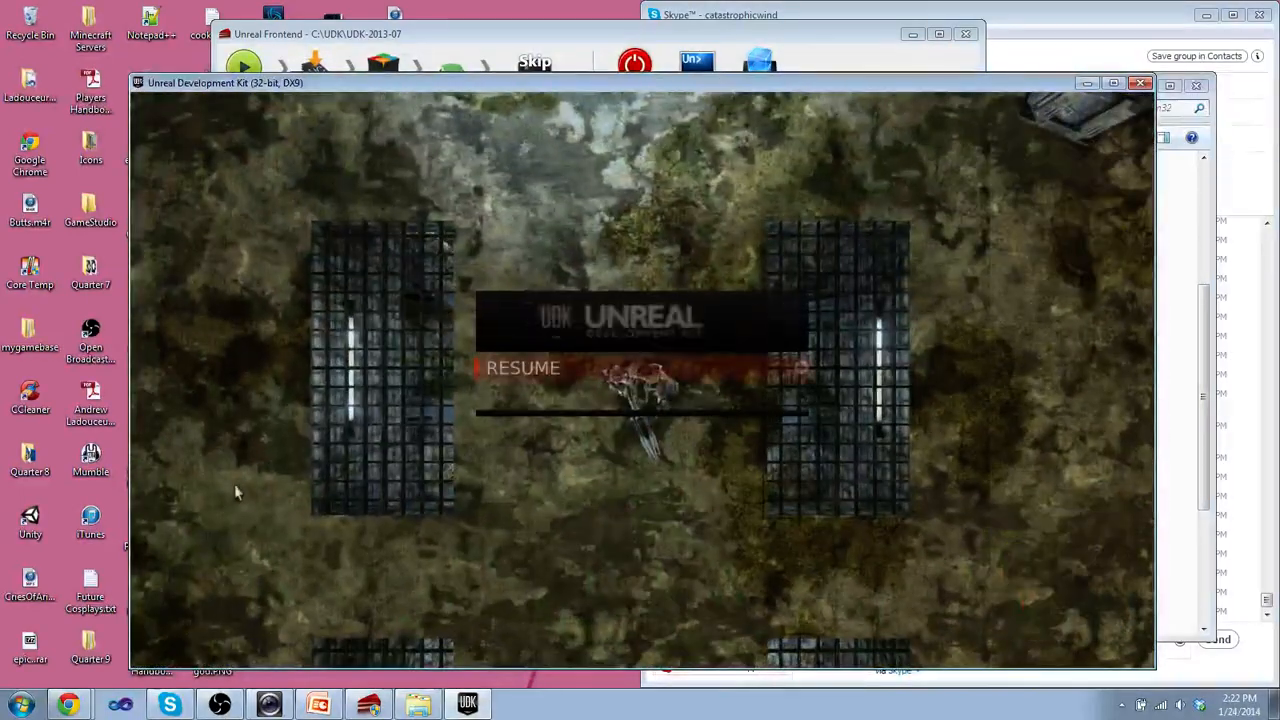
key("Down")
key("Return")
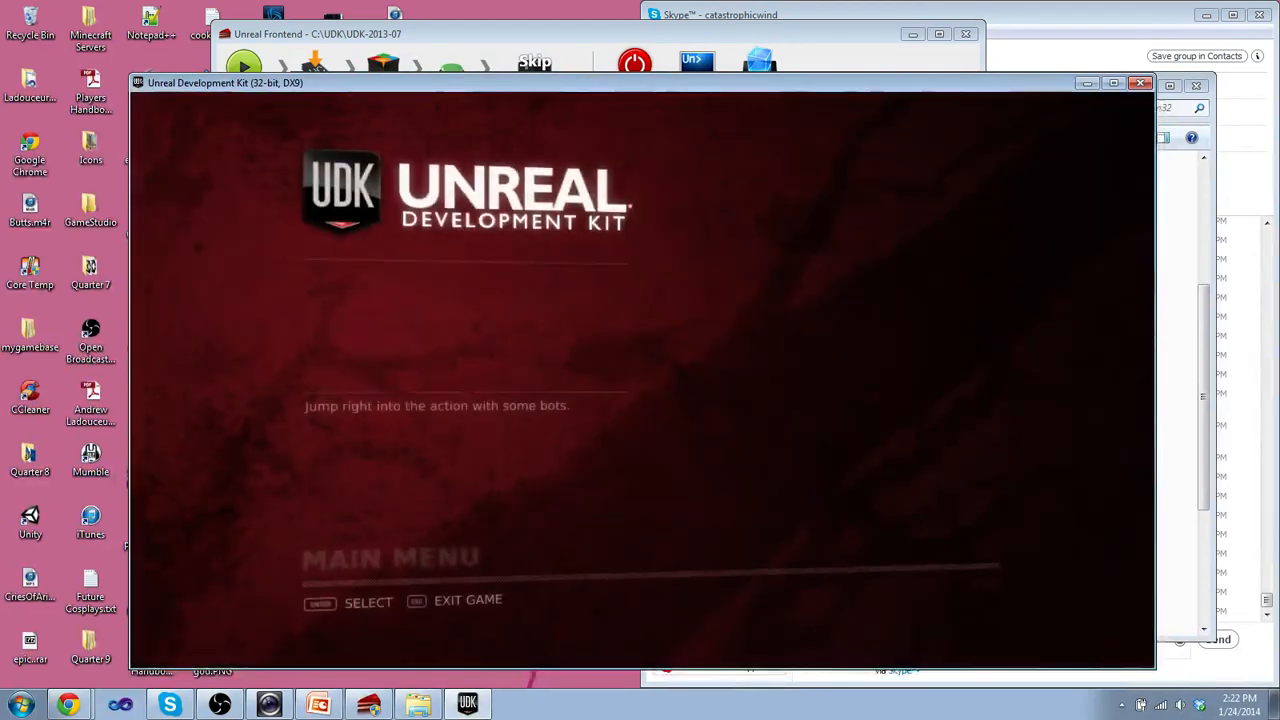
left_click(351, 330)
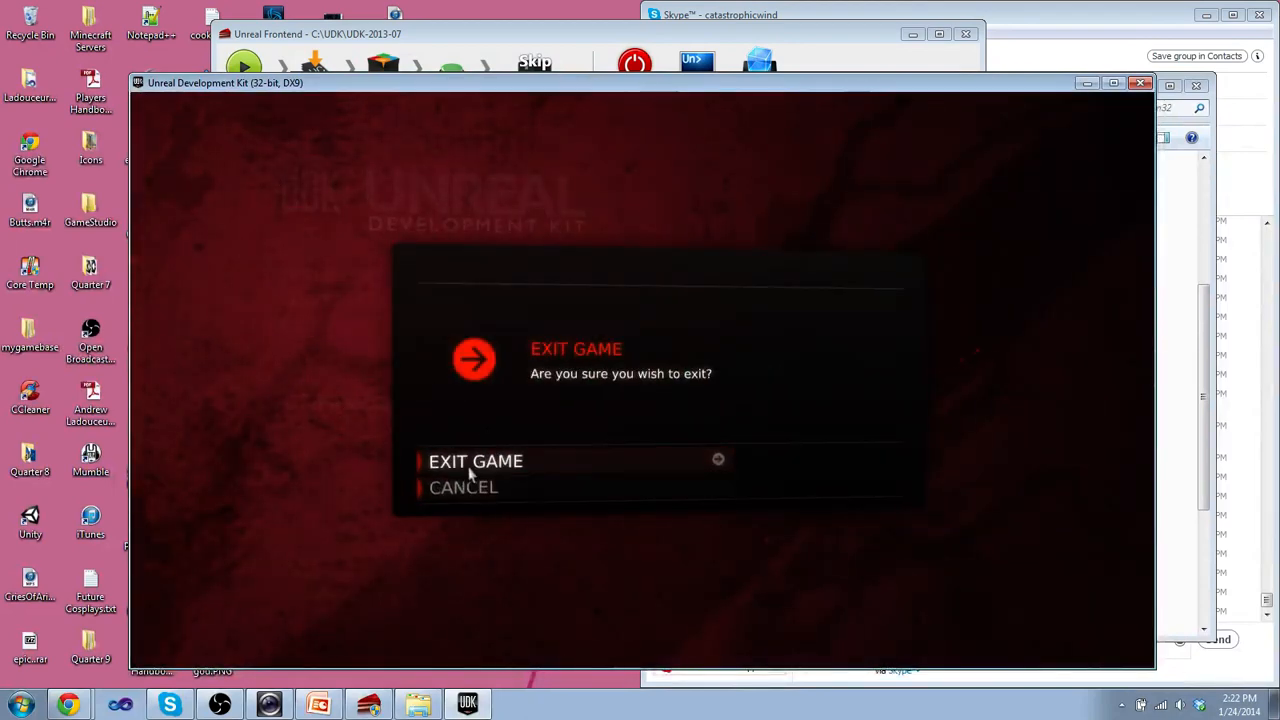
left_click(470, 462)
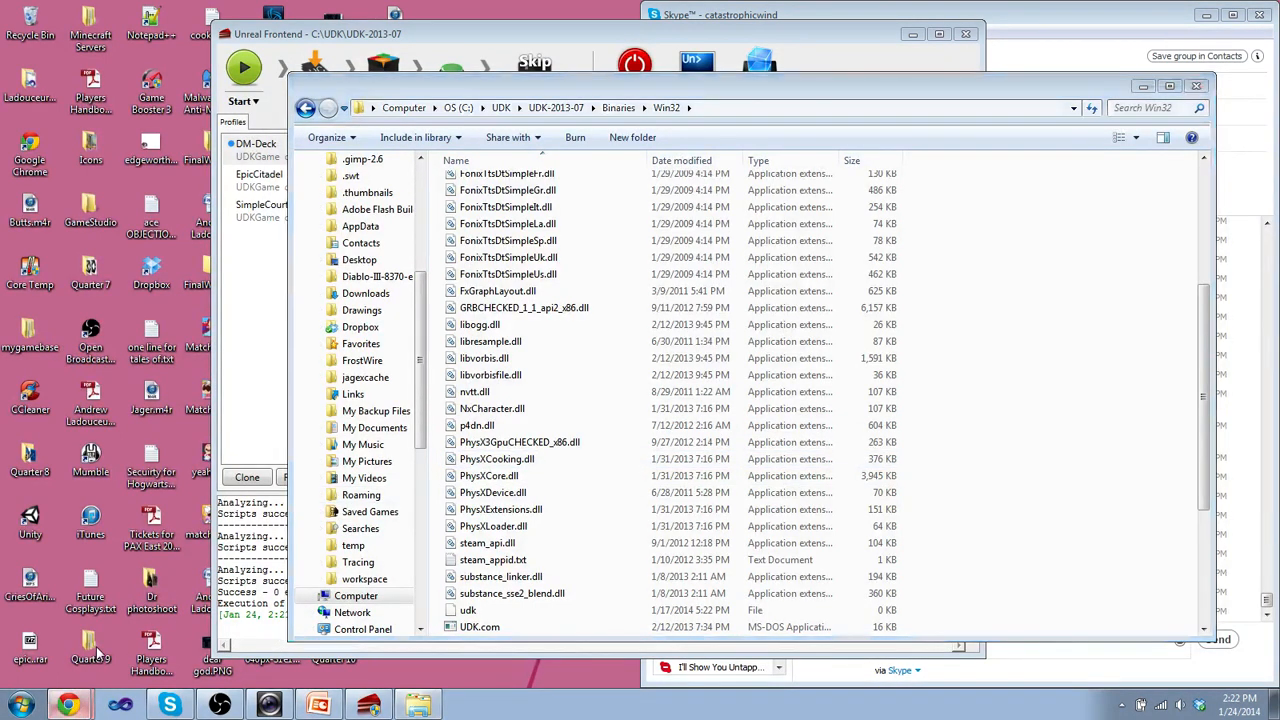
Bring the UDN camera guide forward, browse it, then close it to reveal the Blackboard forum.
left_click(68, 705)
scroll(517, 413, "down", 2)
scroll(517, 413, "down", 2)
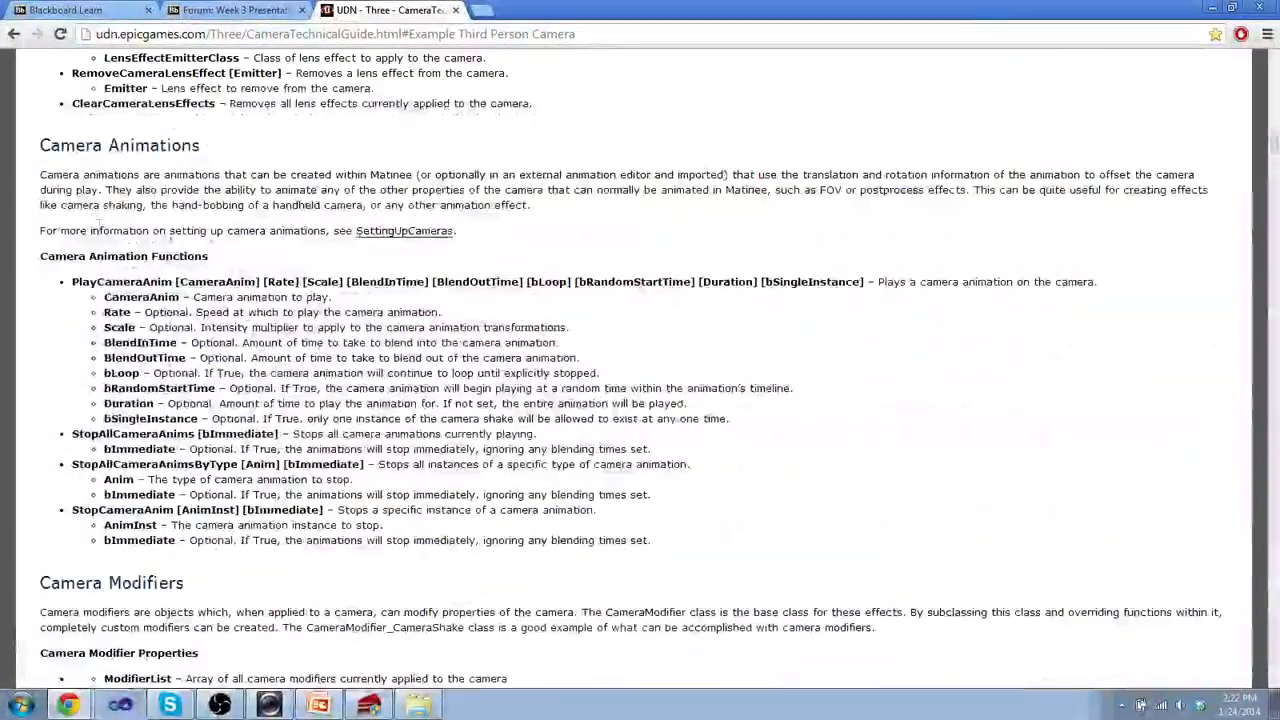
scroll(50, 295, "down", 3)
scroll(55, 315, "down", 1)
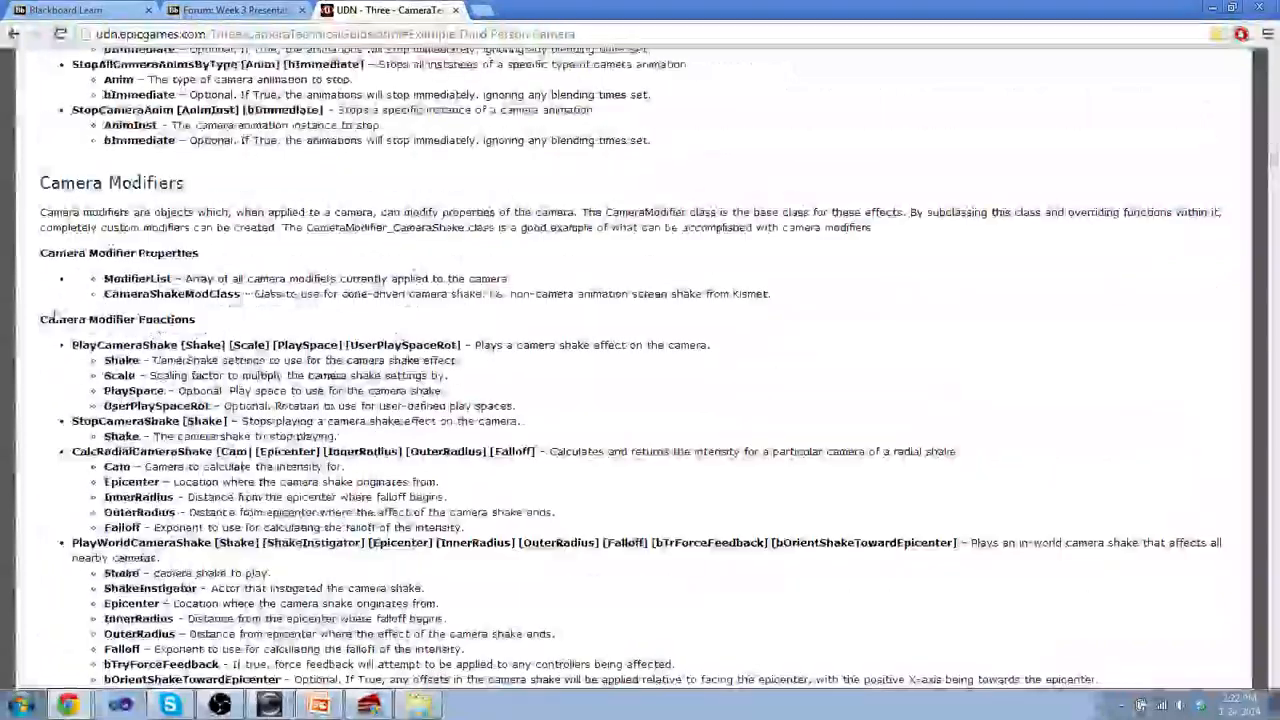
left_click_drag(60, 345, 300, 345)
scroll(80, 260, "down", 4)
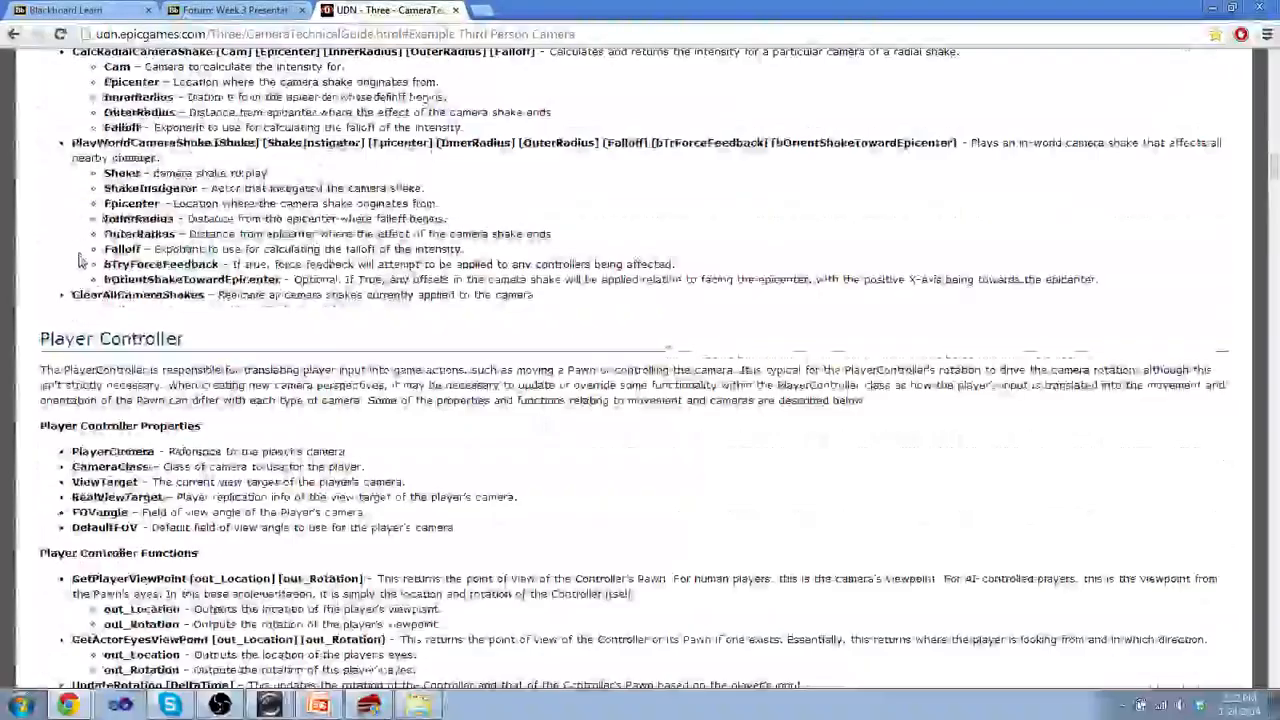
scroll(80, 260, "down", 2)
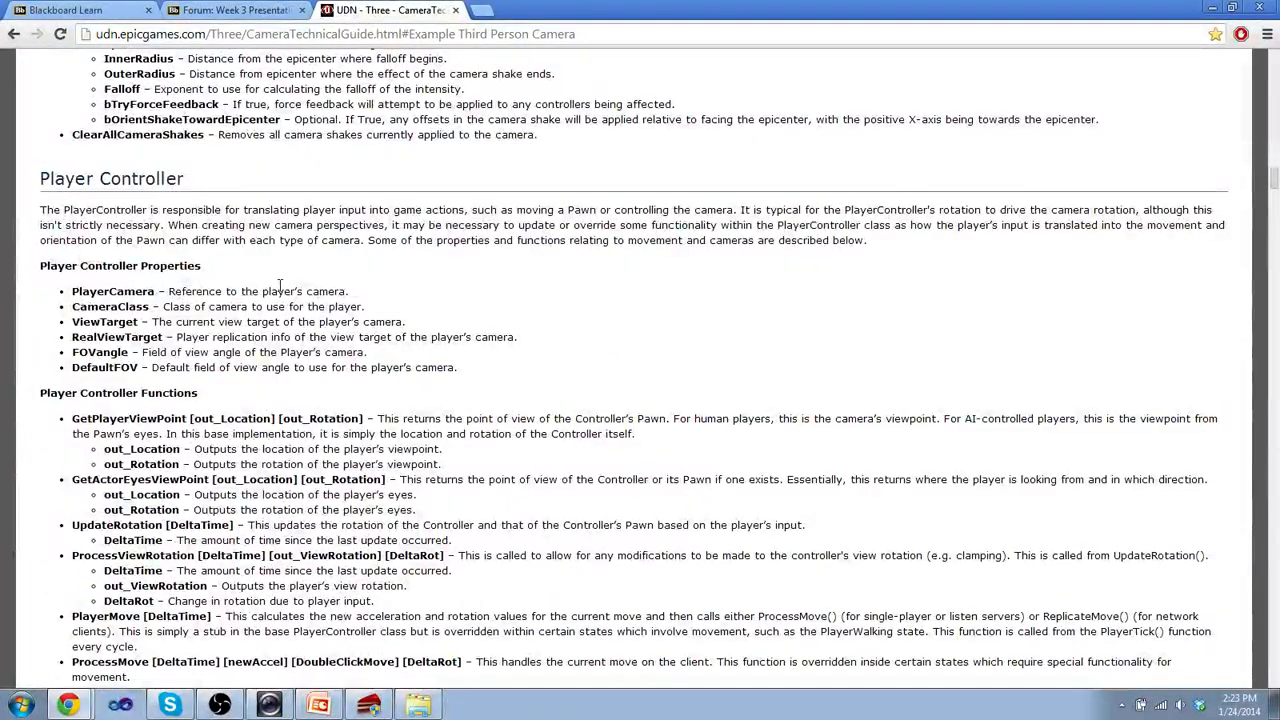
scroll(280, 287, "down", 4)
scroll(280, 287, "down", 2)
scroll(281, 287, "down", 1)
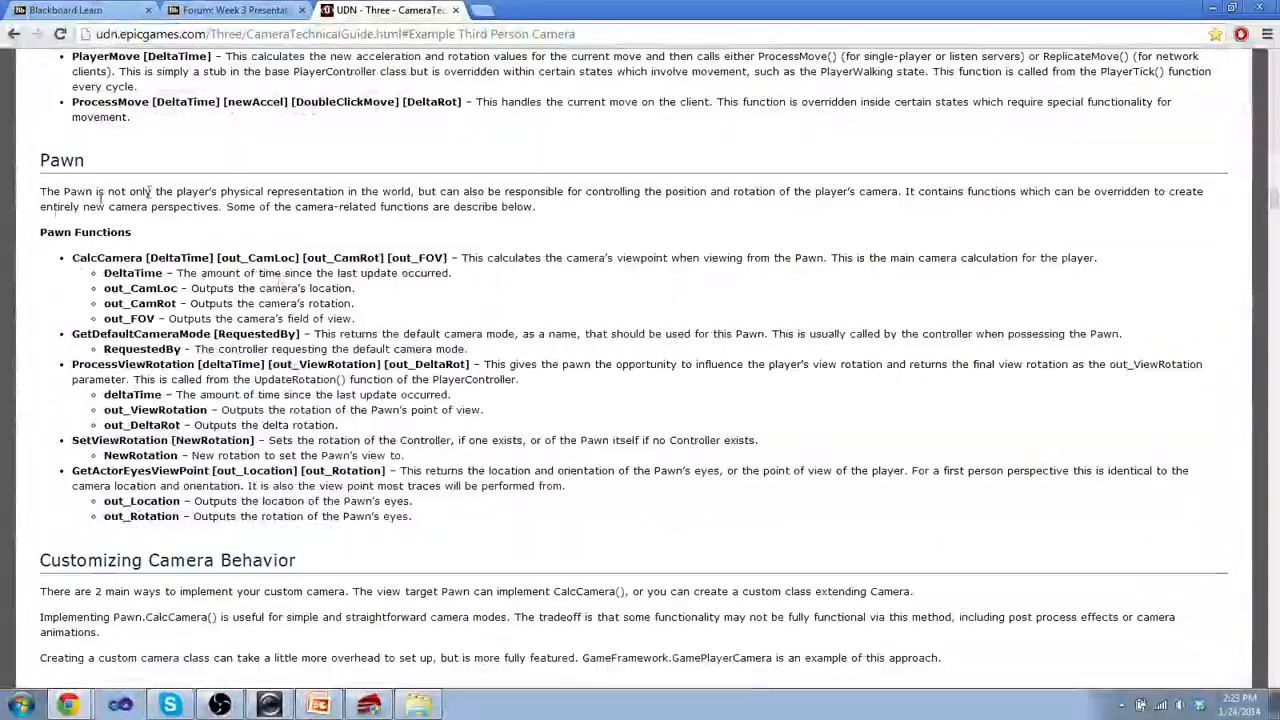
scroll(160, 210, "down", 4)
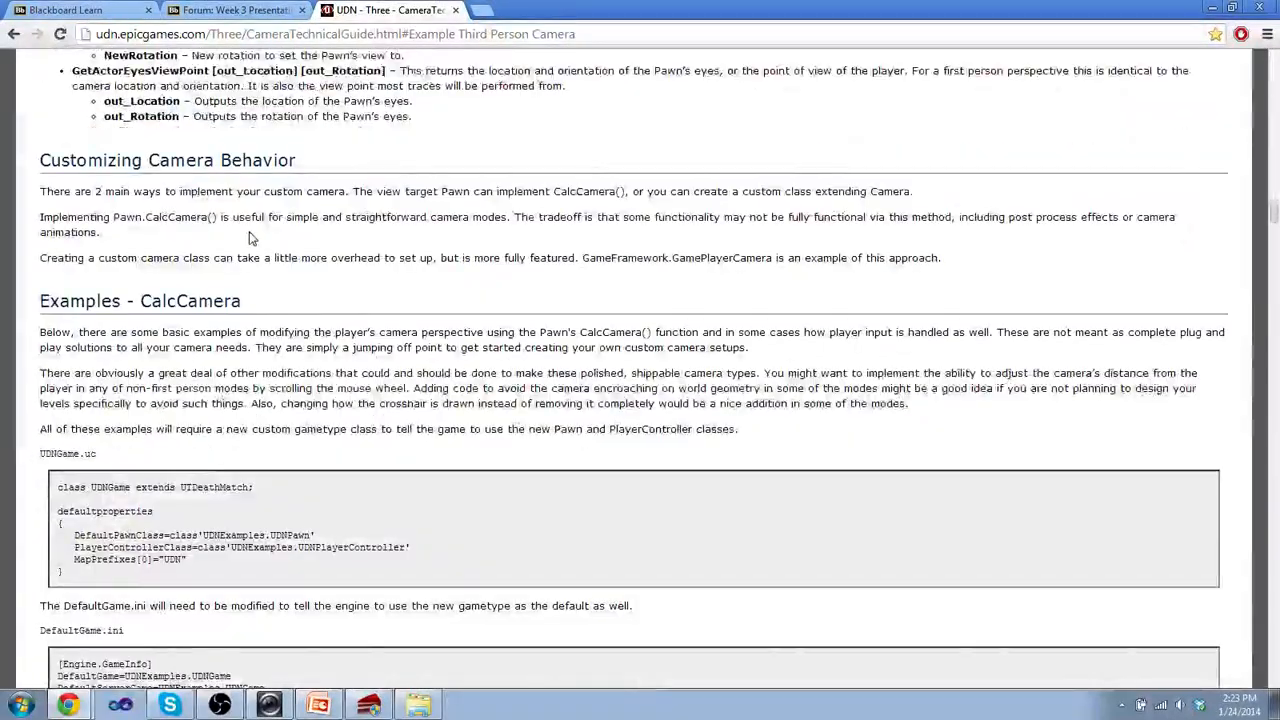
scroll(243, 236, "down", 4)
scroll(14, 243, "down", 1)
scroll(14, 243, "down", 2)
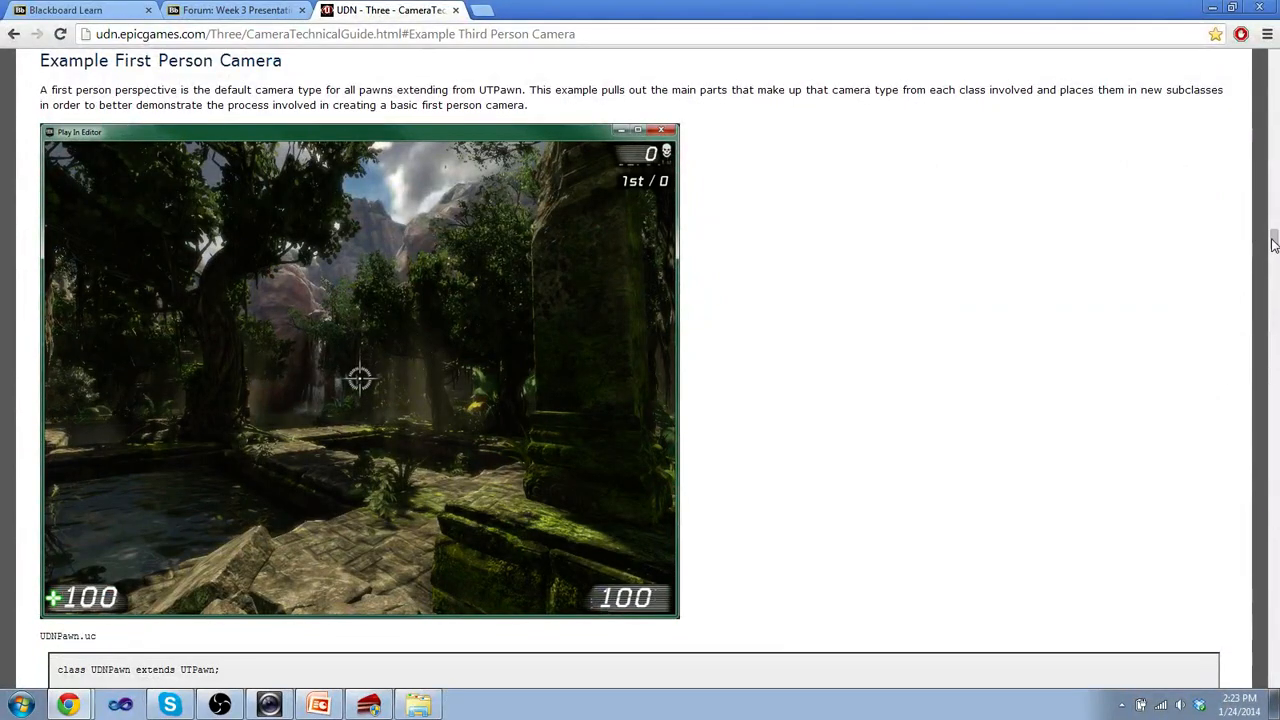
left_click_drag(1273, 245, 1273, 338)
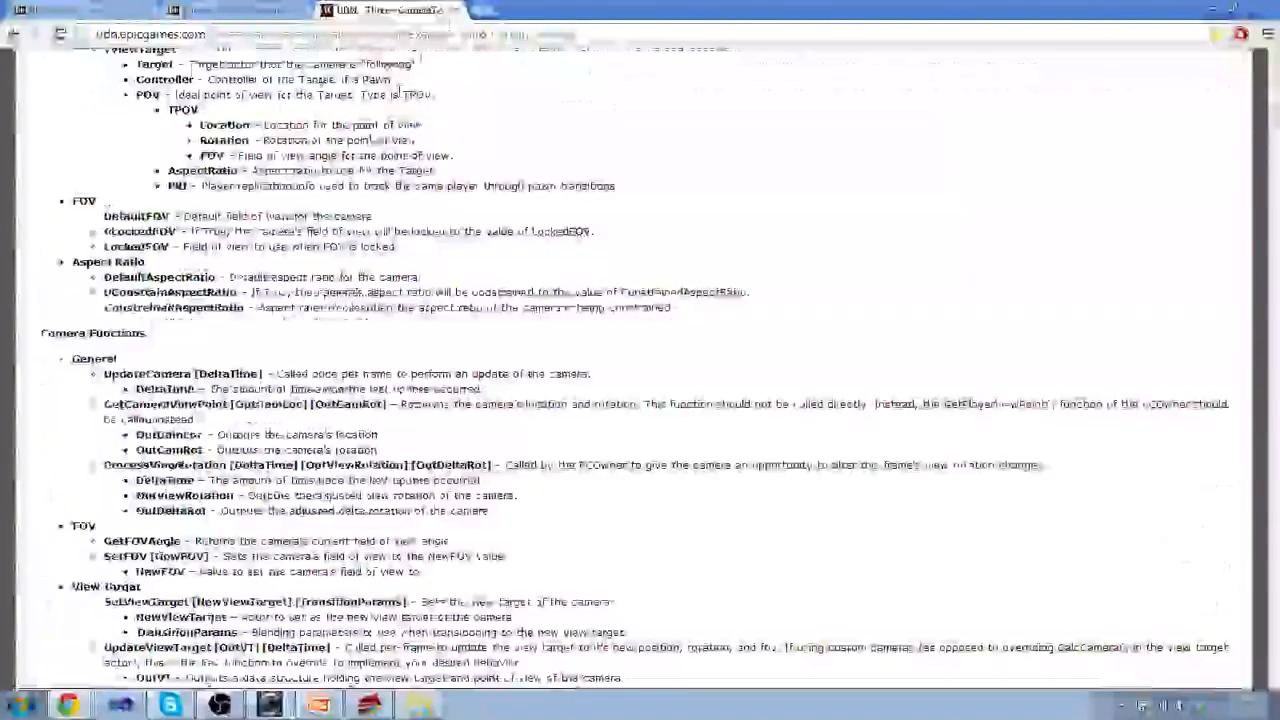
left_click(455, 10)
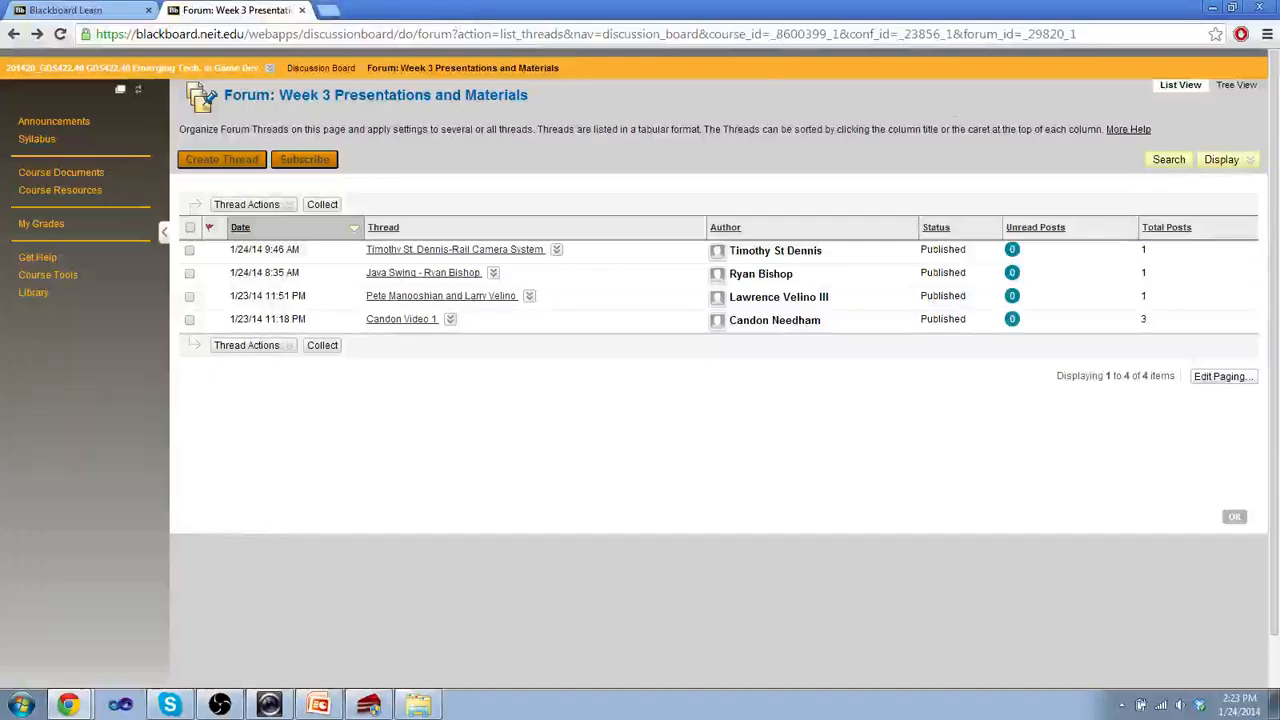